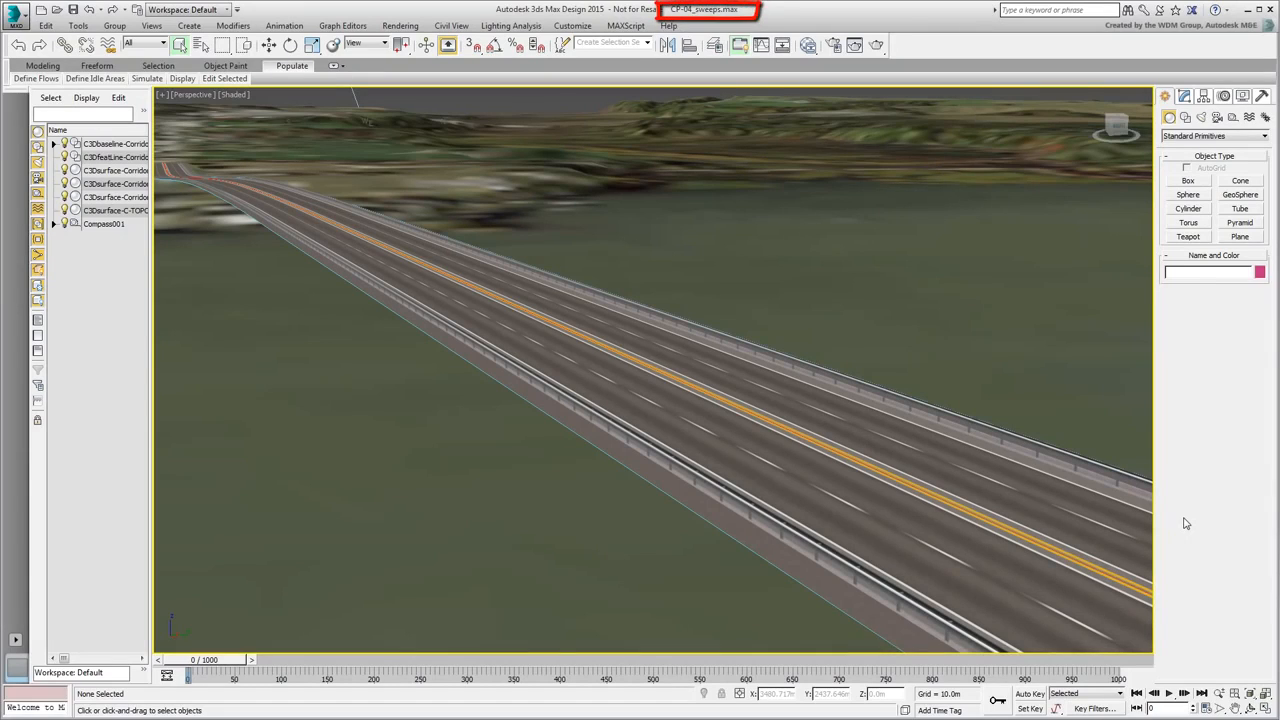
Examine the bridge deck surface and its surrounding terrain from closer and farther viewpoints.
{"action": "left_click", "coordinate": [719, 456]}
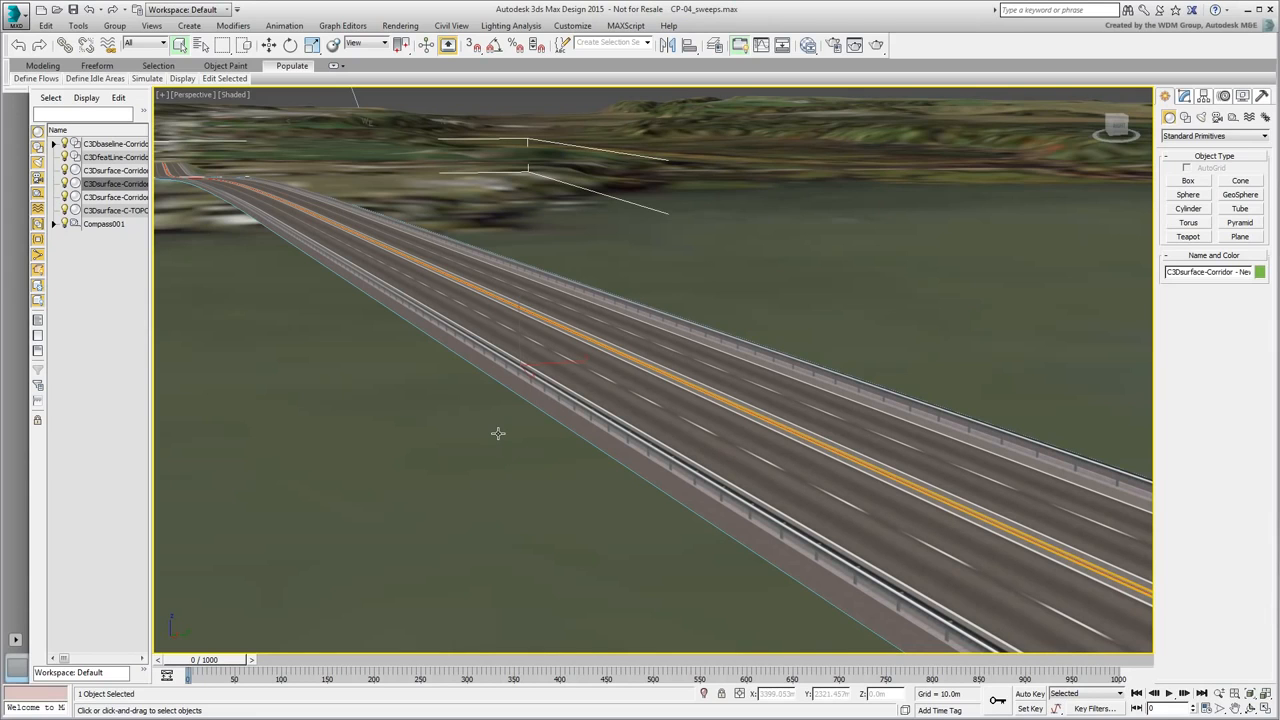
{"action": "mouse_move", "coordinate": [498, 432]}
{"action": "middle_mouse_down", "text": "alt"}
{"action": "mouse_move", "coordinate": [494, 411]}
{"action": "mouse_move", "coordinate": [457, 420]}
{"action": "mouse_move", "coordinate": [484, 424]}
{"action": "middle_mouse_up", "text": "alt"}
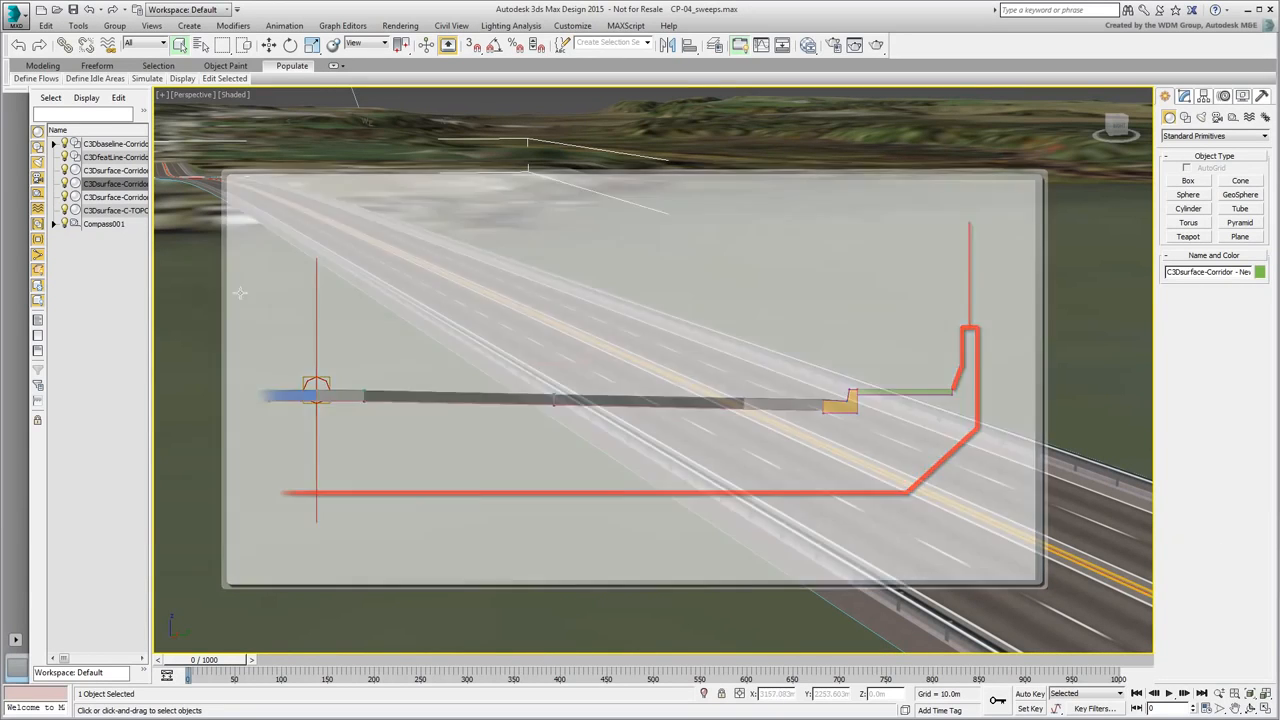
{"action": "mouse_move", "coordinate": [249, 288]}
{"action": "middle_mouse_down"}
{"action": "mouse_move", "coordinate": [271, 314]}
{"action": "mouse_move", "coordinate": [631, 511]}
{"action": "mouse_move", "coordinate": [846, 563]}
{"action": "middle_mouse_up"}
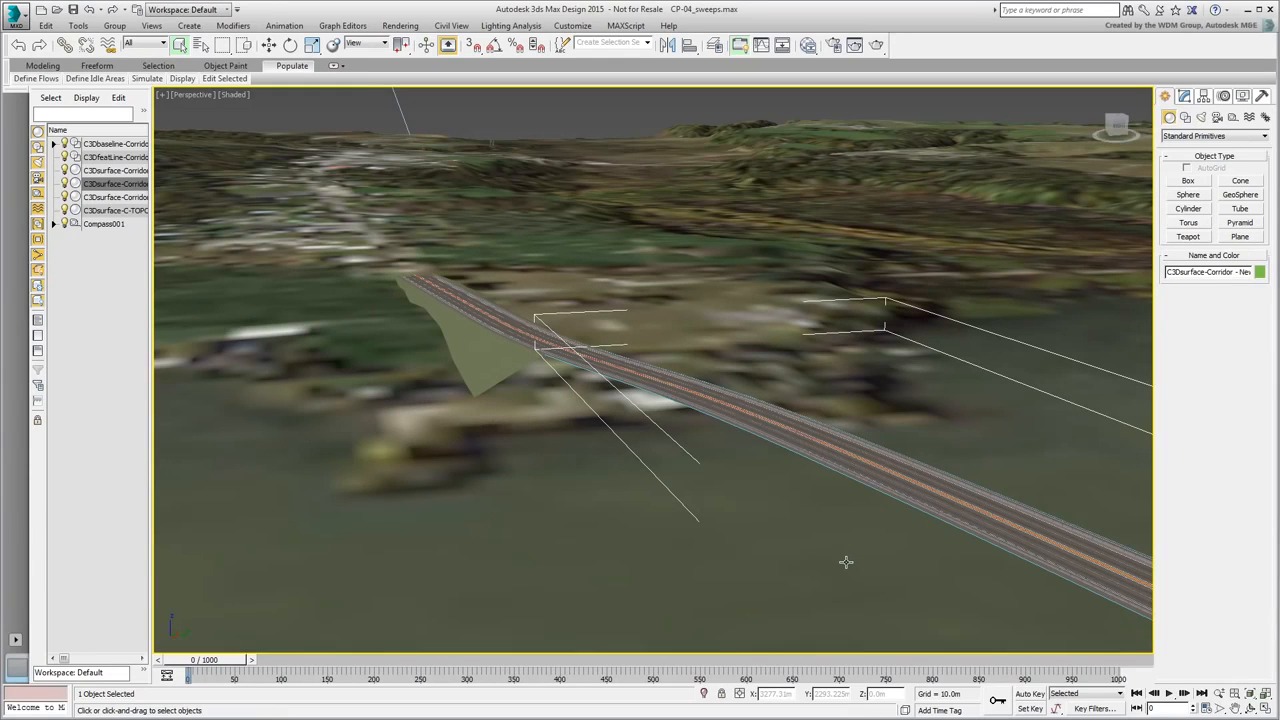
{"action": "scroll", "coordinate": [846, 563], "scroll_direction": "up", "scroll_amount": 5}
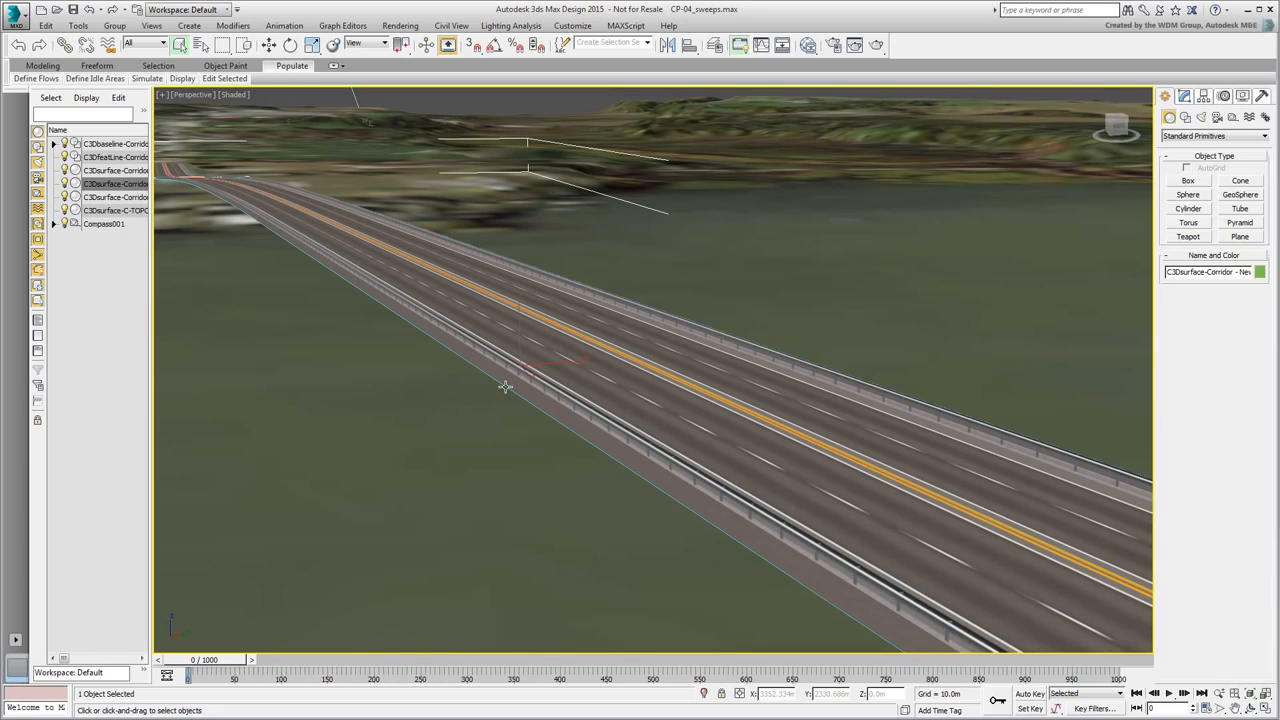
Select the corridor feature line shape and try to move it straight up.
{"action": "left_click", "coordinate": [114, 158]}
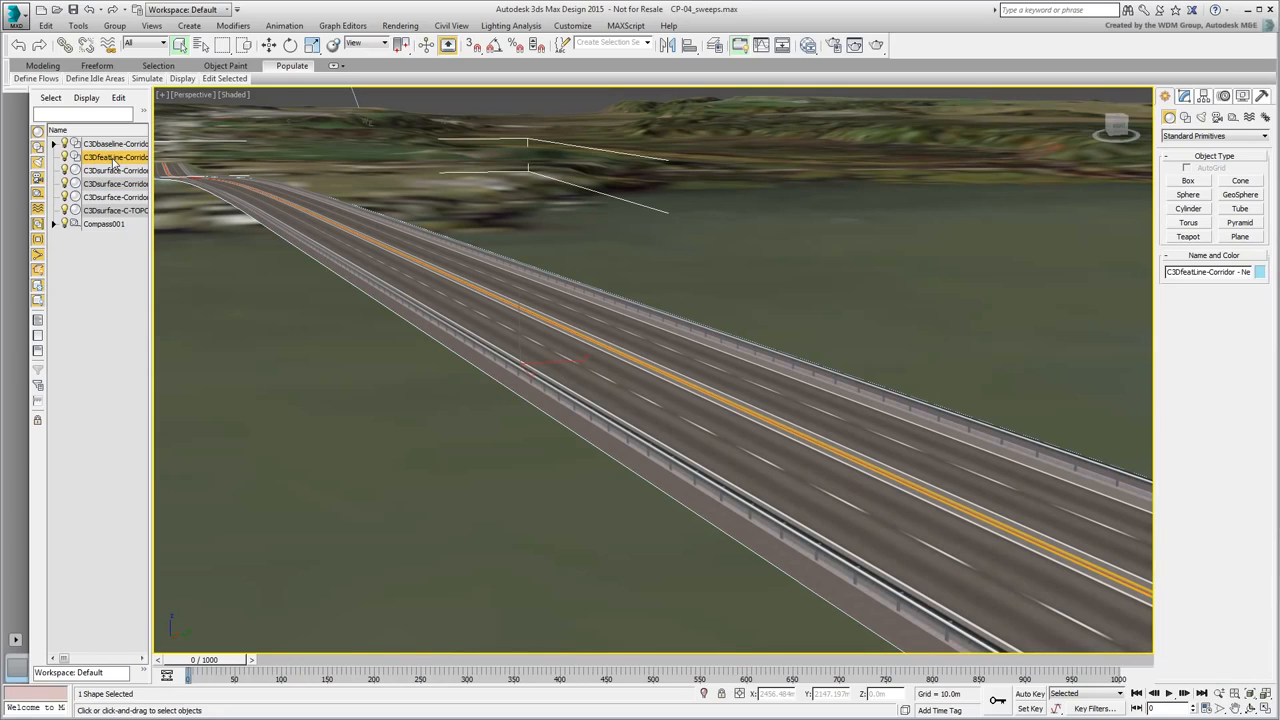
{"action": "right_click", "coordinate": [757, 373]}
{"action": "left_click", "coordinate": [693, 405]}
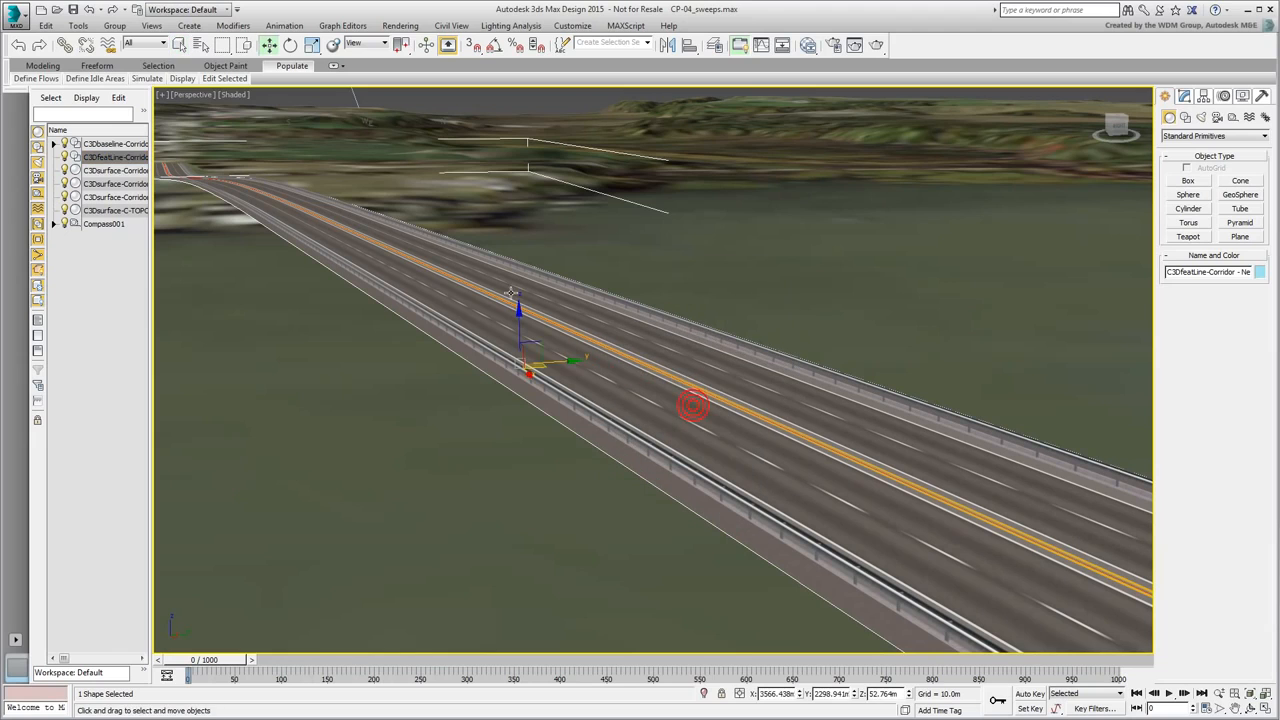
{"action": "left_click_drag", "start_coordinate": [516, 316], "coordinate": [518, 256]}
{"action": "right_click", "coordinate": [519, 256]}
Widen the scene object list and initialize Civil View.
{"action": "mouse_move", "coordinate": [152, 287]}
{"action": "left_mouse_down"}
{"action": "mouse_move", "coordinate": [347, 297]}
{"action": "mouse_move", "coordinate": [157, 297]}
{"action": "left_mouse_up"}
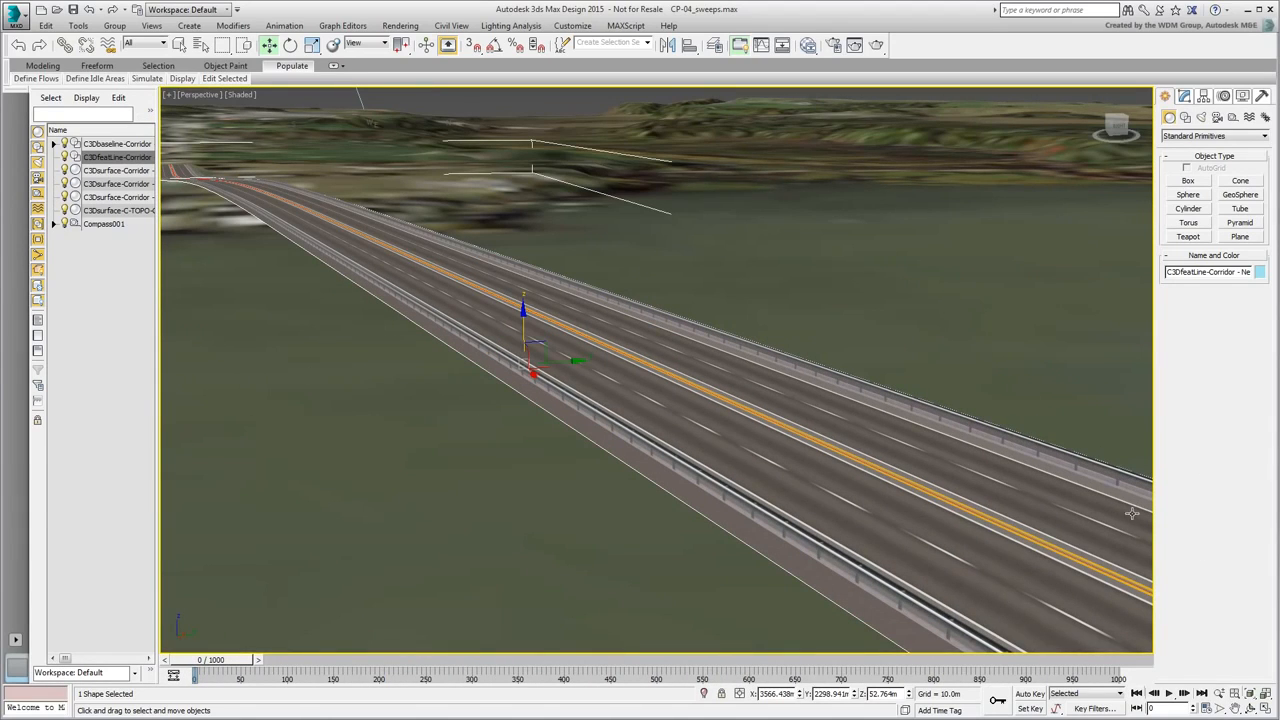
{"action": "middle_click_drag", "start_coordinate": [688, 460], "coordinate": [629, 458], "text": "alt"}
{"action": "scroll", "coordinate": [629, 458], "scroll_direction": "up", "scroll_amount": 6}
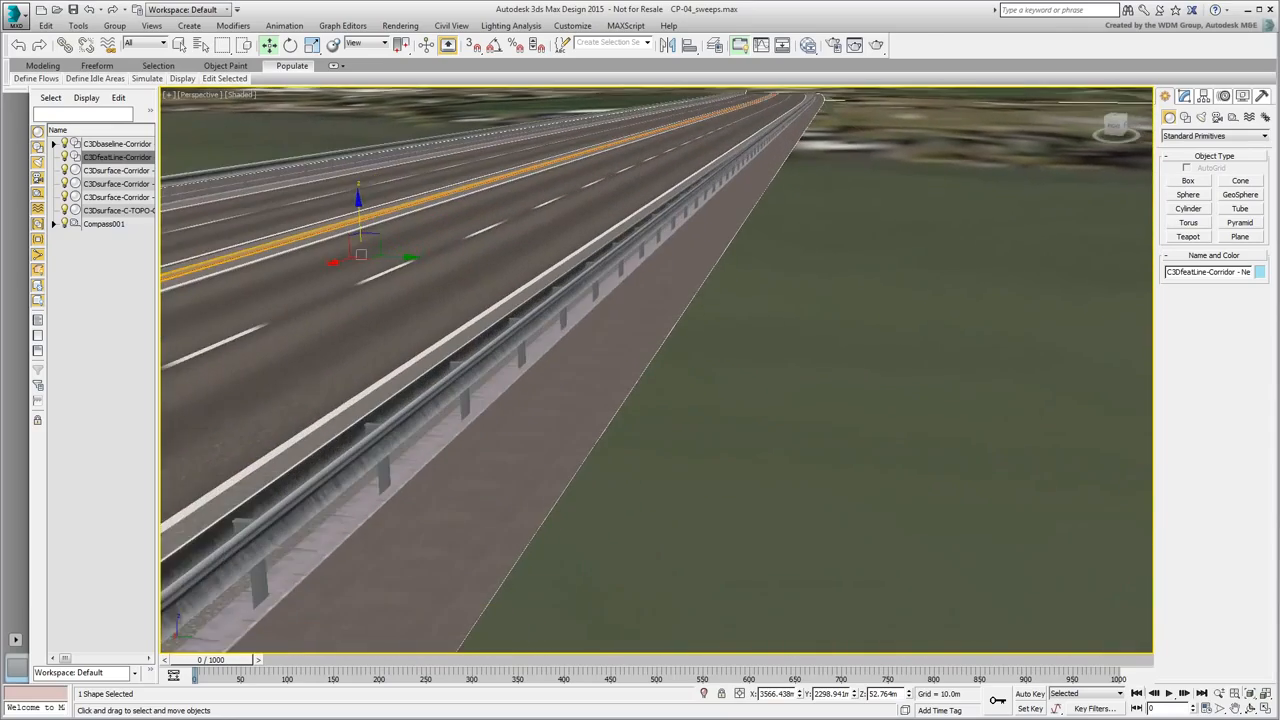
{"action": "scroll", "coordinate": [619, 395], "scroll_direction": "down", "scroll_amount": 3}
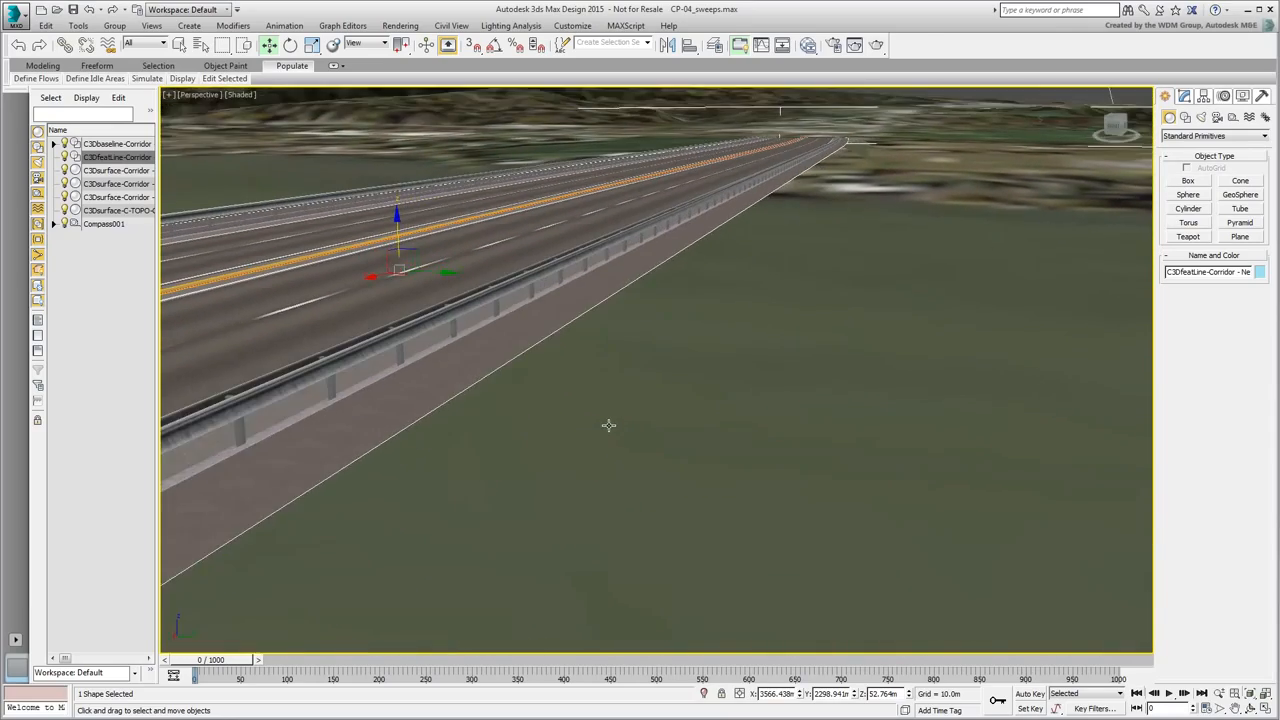
{"action": "left_click", "coordinate": [451, 25]}
{"action": "left_click", "coordinate": [470, 42]}
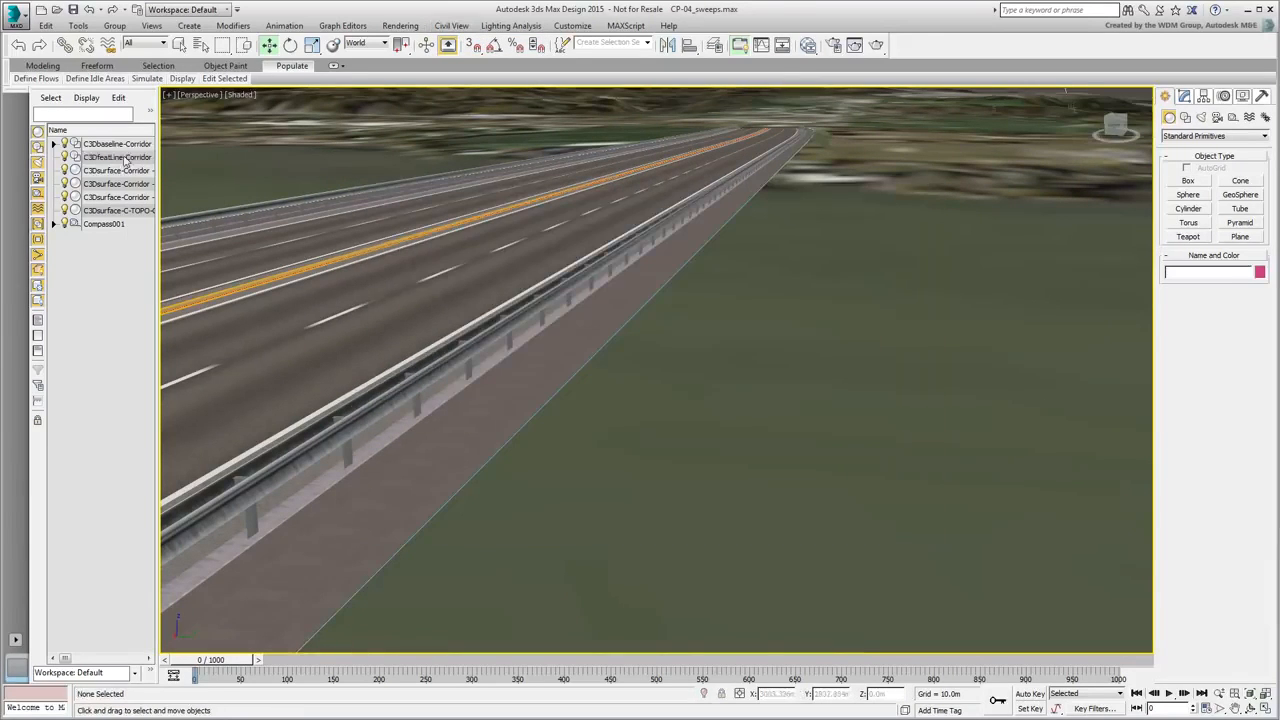
Open the Swept Object Style Editor with the corridor feature line as parent shape, using Spannable Geometry Mode.
{"action": "left_click", "coordinate": [122, 157]}
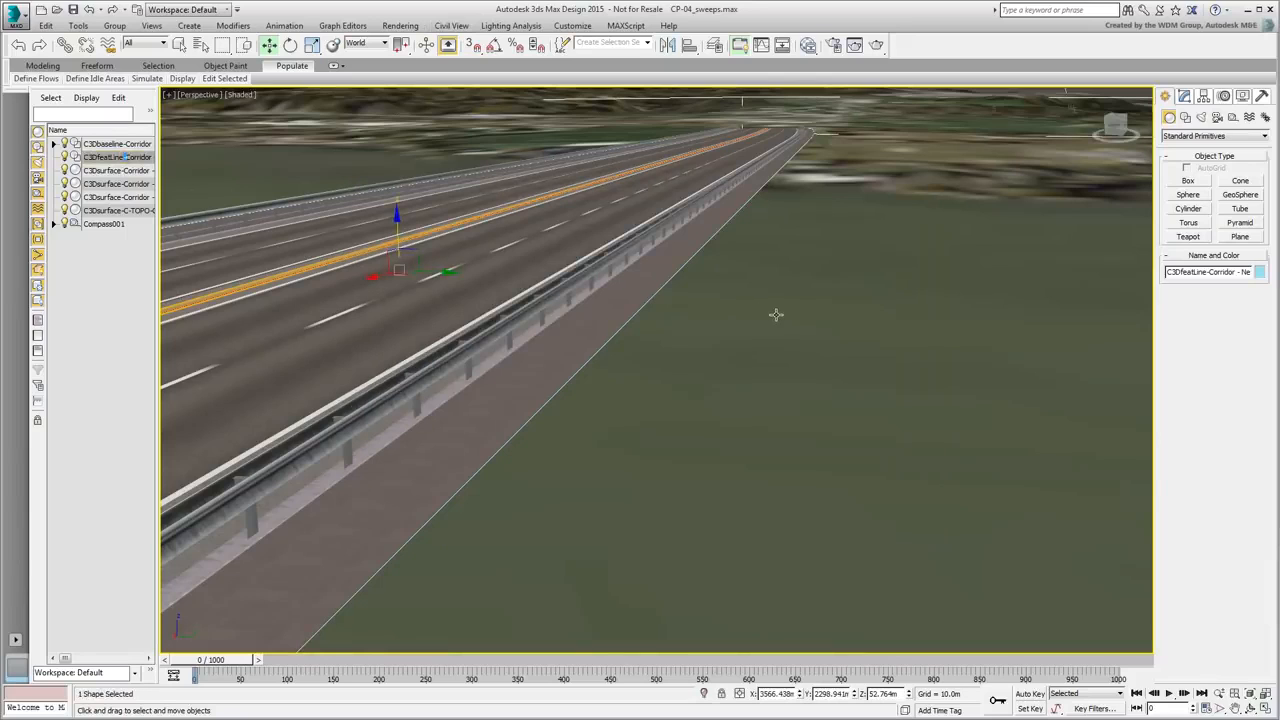
{"action": "left_click", "coordinate": [451, 26]}
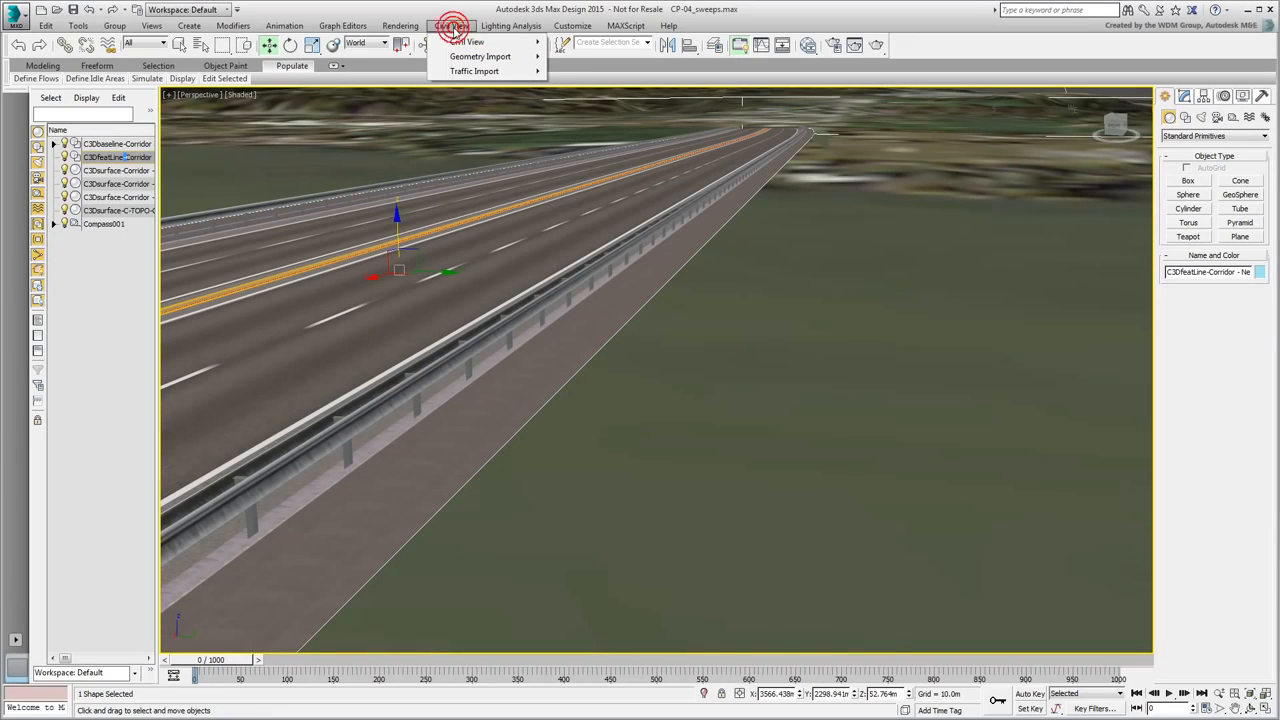
{"action": "mouse_move", "coordinate": [478, 43]}
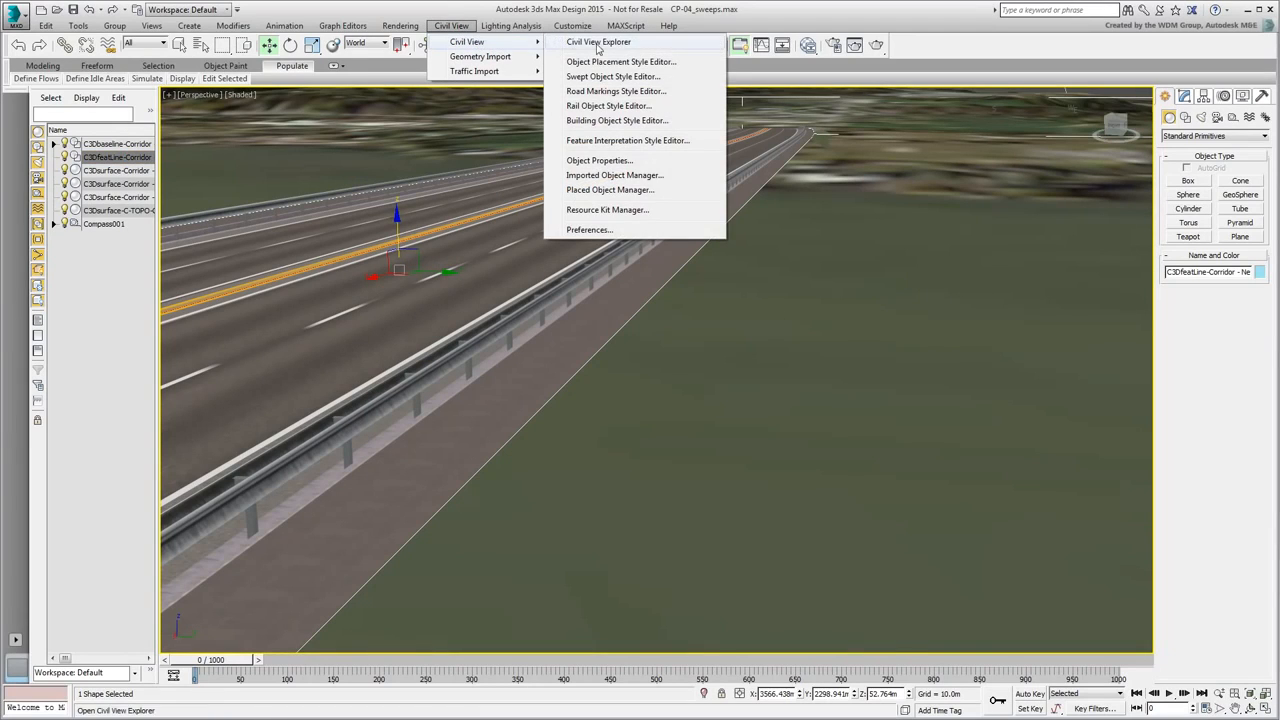
{"action": "left_click", "coordinate": [633, 77]}
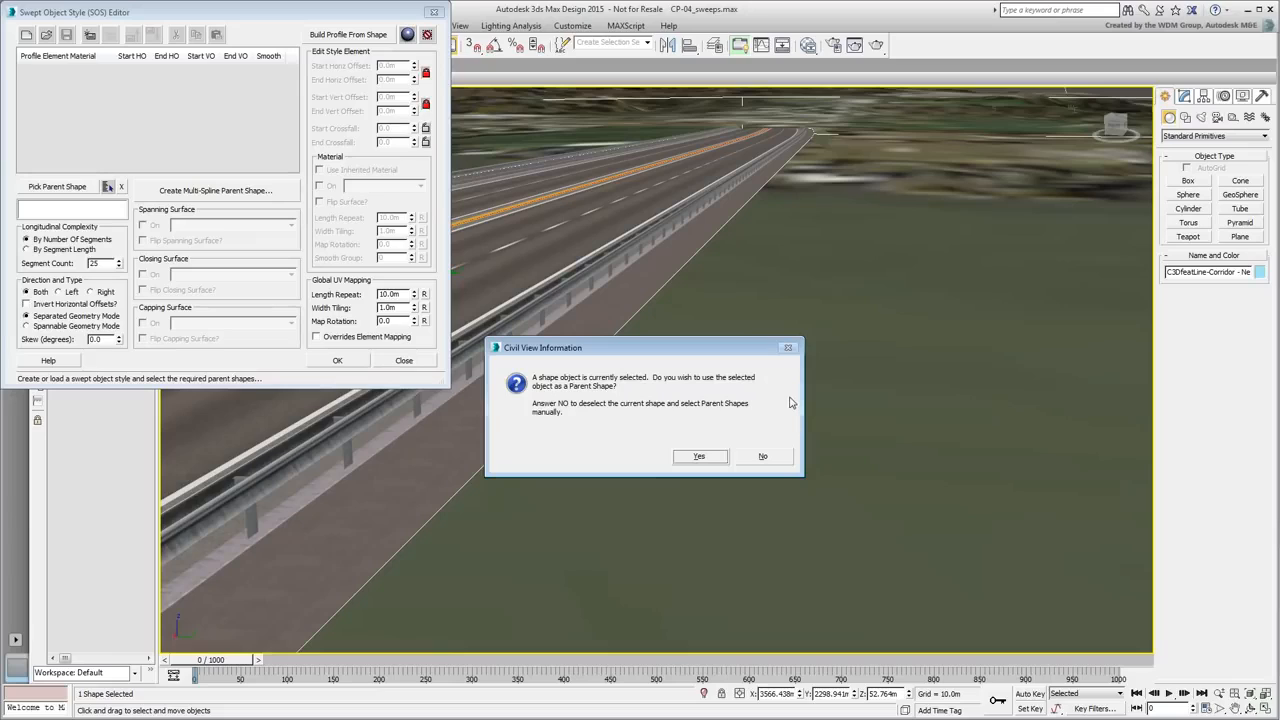
{"action": "left_click", "coordinate": [699, 456]}
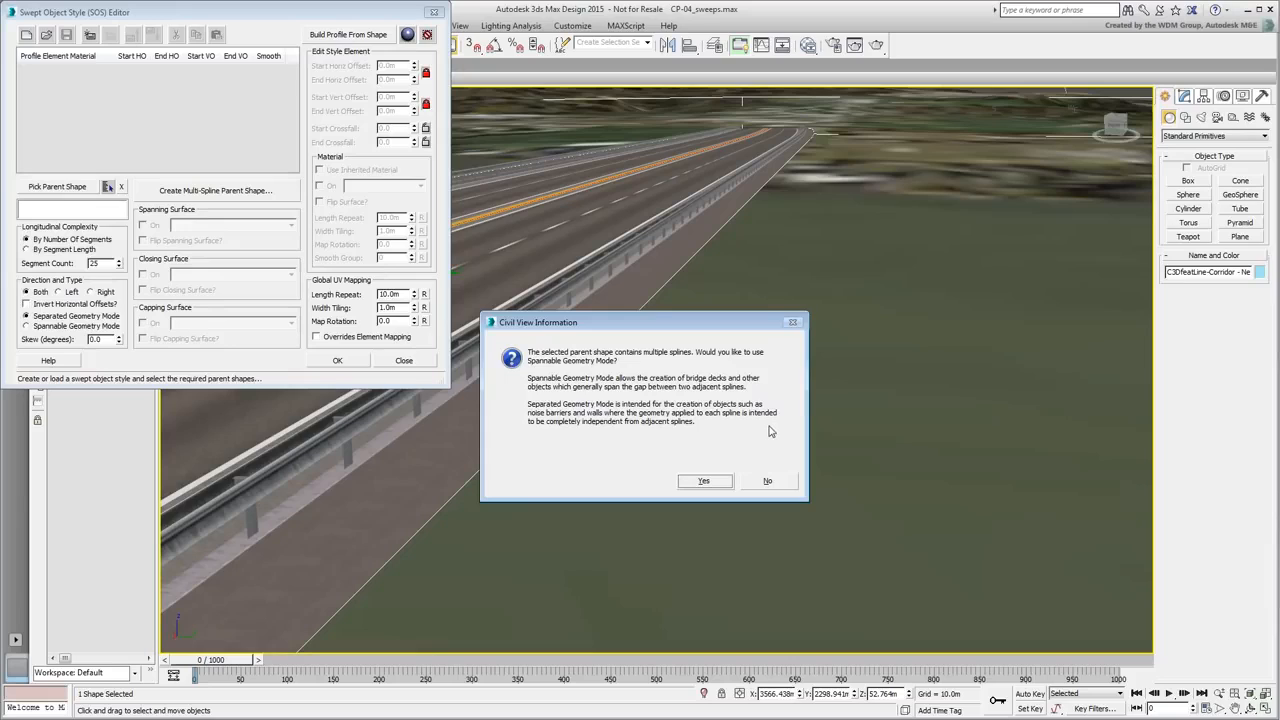
{"action": "left_click", "coordinate": [703, 480]}
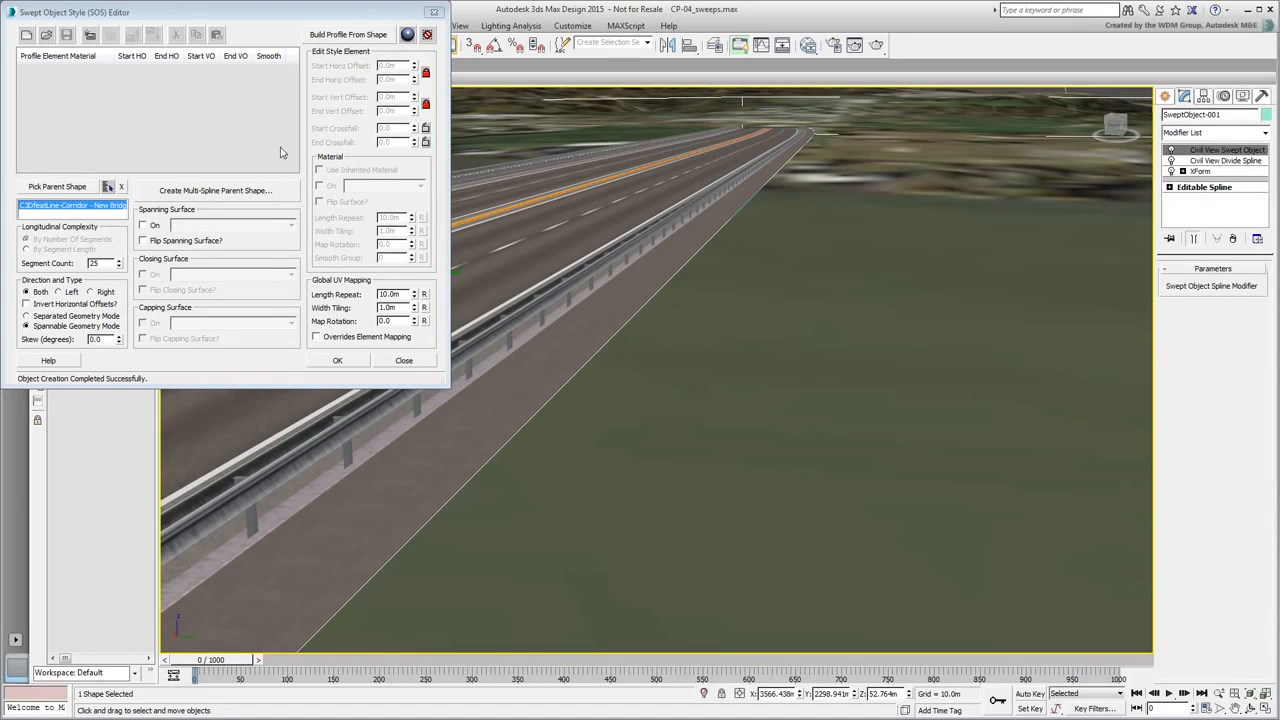
Add the first profile element to the swept object along both bridge edges.
{"action": "left_click", "coordinate": [90, 36]}
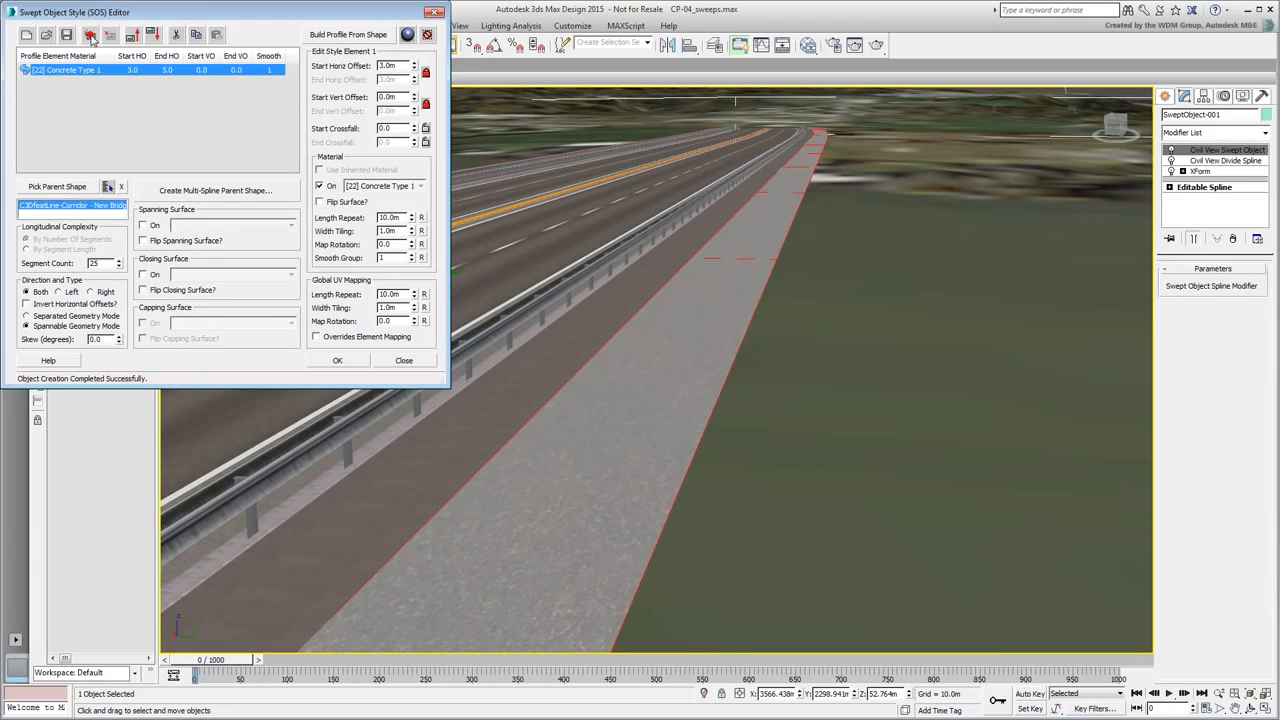
{"action": "middle_click_drag", "start_coordinate": [641, 331], "coordinate": [948, 498]}
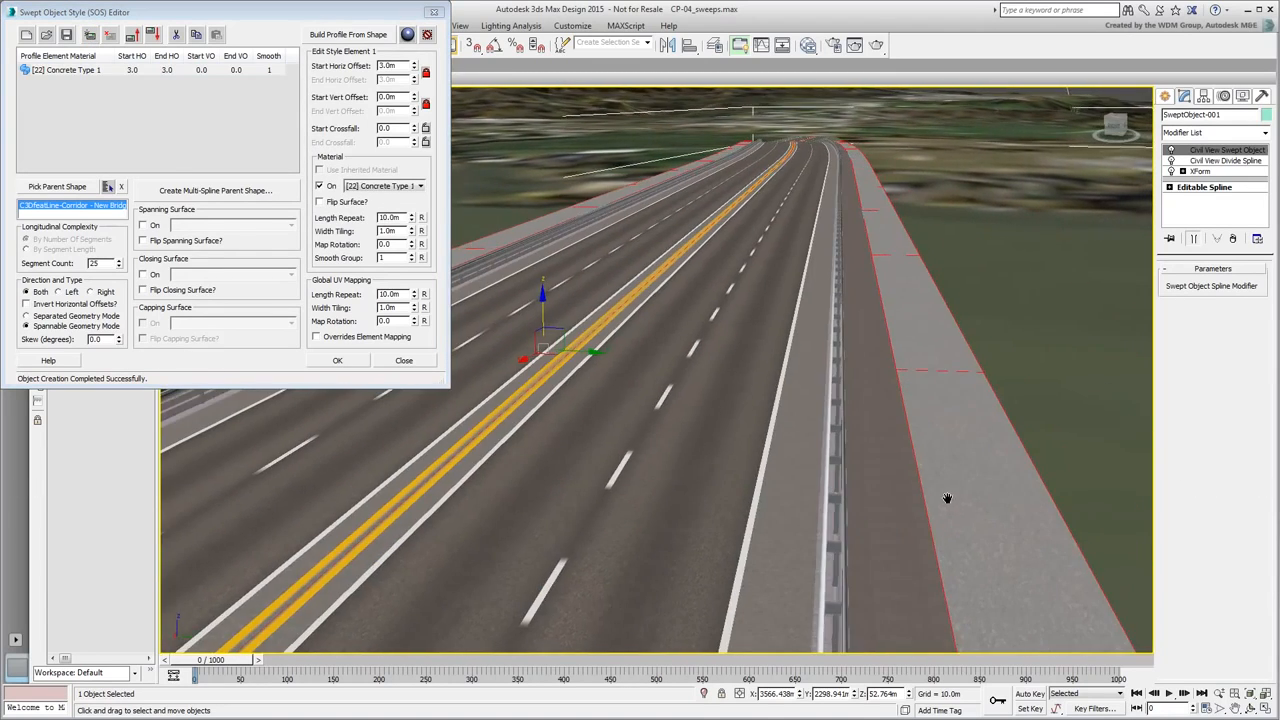
{"action": "middle_click_drag", "start_coordinate": [603, 434], "coordinate": [737, 430]}
{"action": "scroll", "coordinate": [675, 447], "scroll_direction": "down", "scroll_amount": 2}
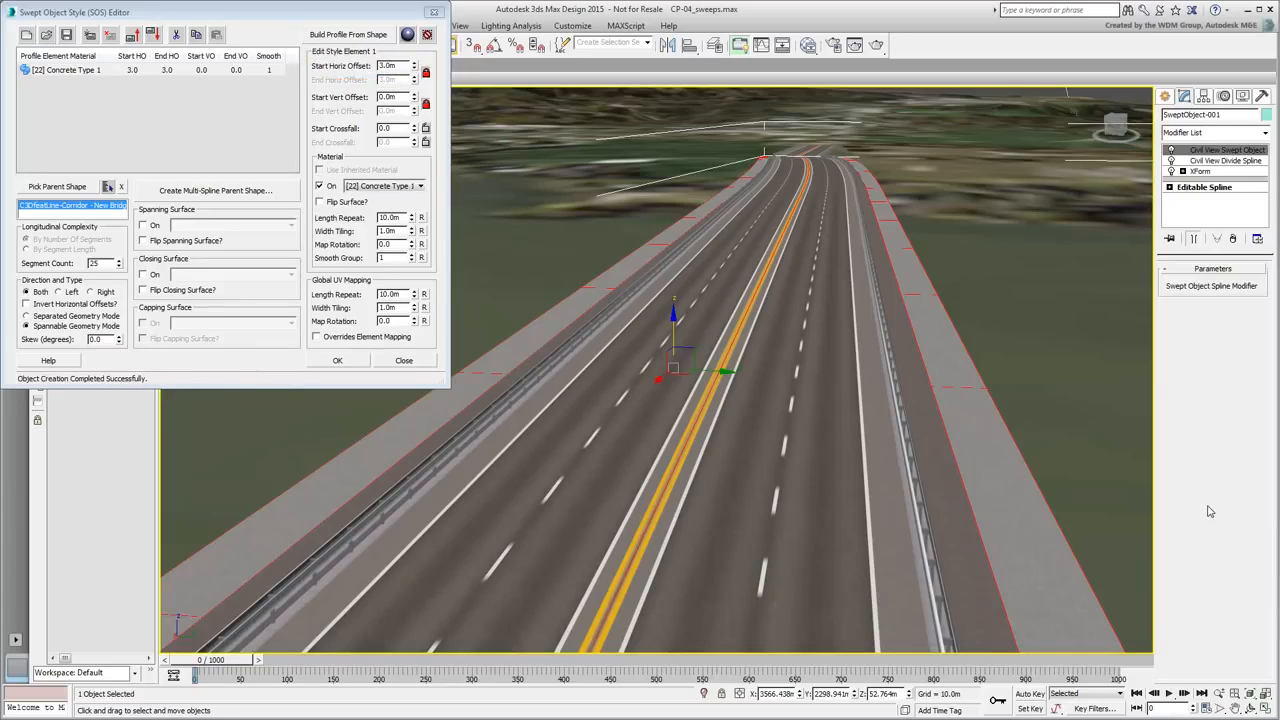
Try out the first element's offsets, ending with a start horizontal offset of 0 m and a start vertical offset of 0.25 m.
{"action": "left_click", "coordinate": [414, 64]}
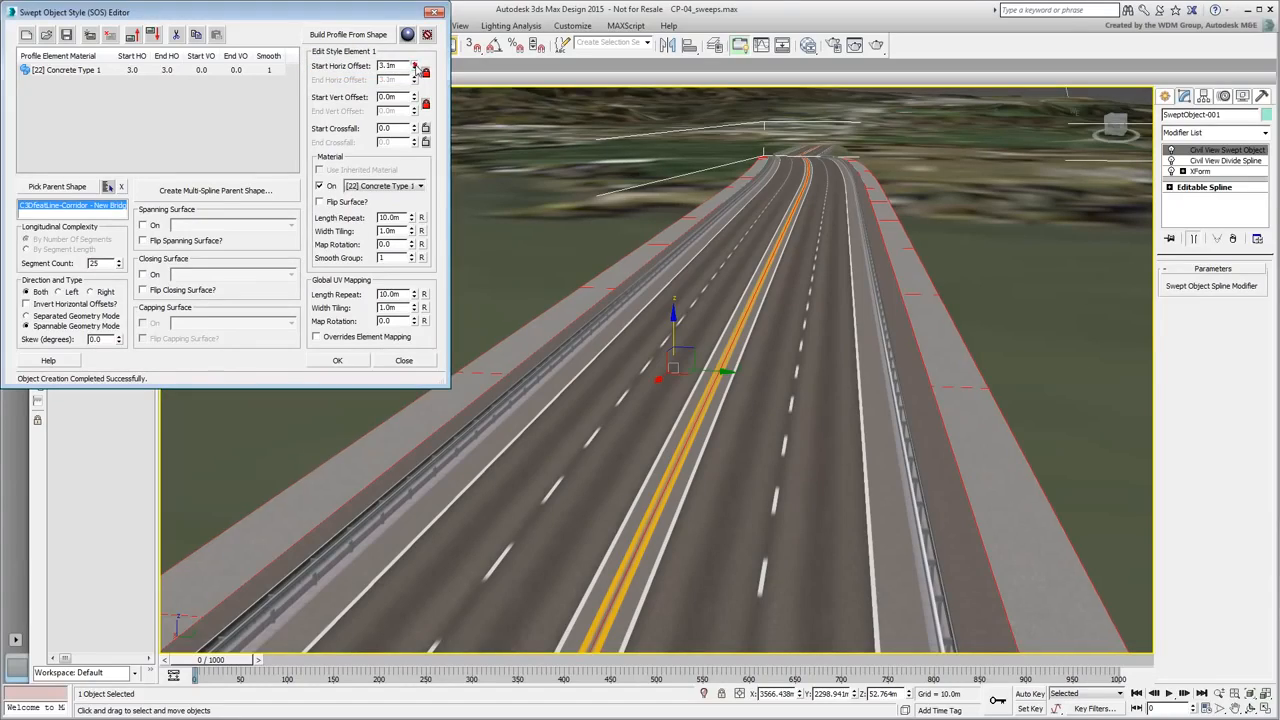
{"action": "left_click_drag", "start_coordinate": [414, 64], "coordinate": [414, 94]}
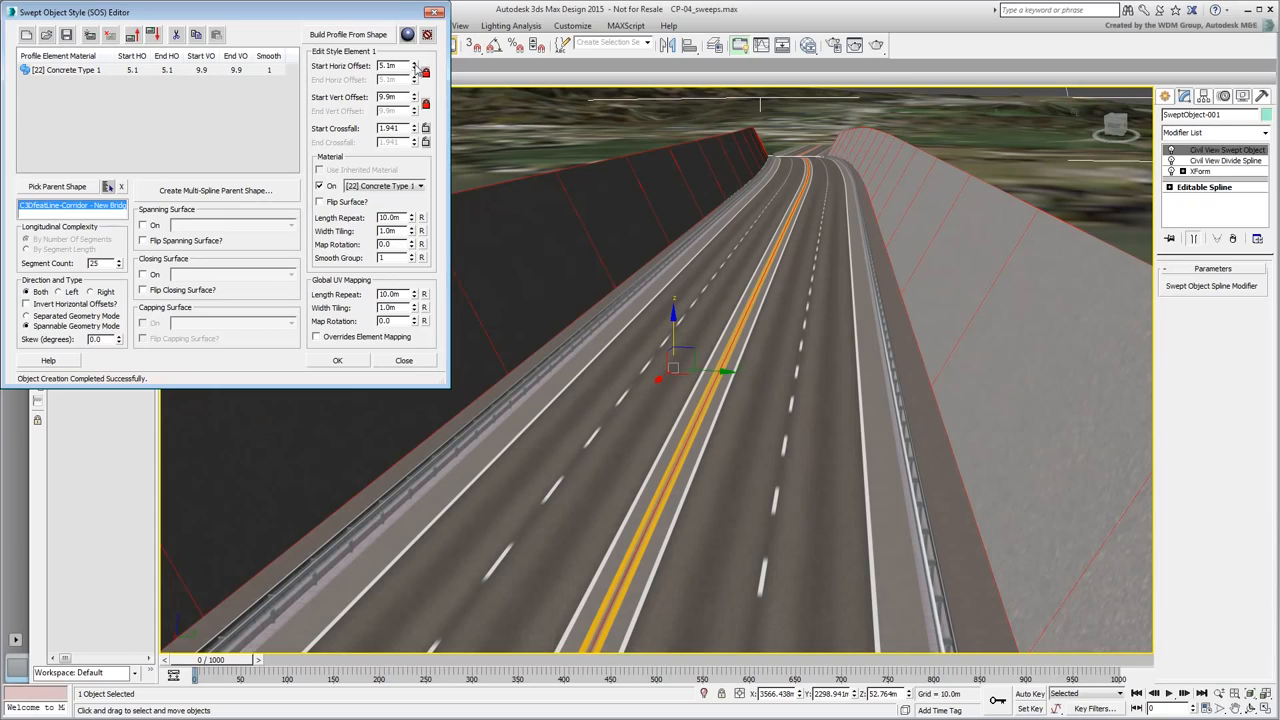
{"action": "right_click", "coordinate": [413, 68]}
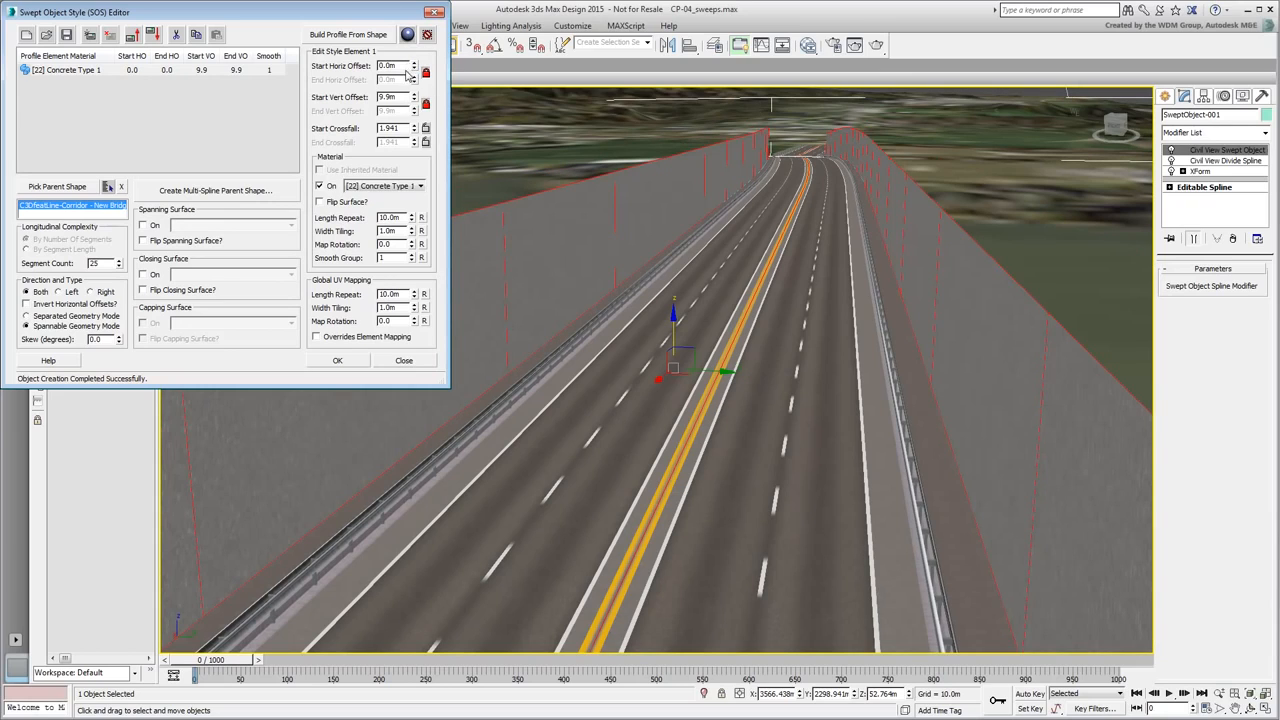
{"action": "double_click", "coordinate": [397, 98]}
{"action": "type", "text": "0.25"}
{"action": "key", "text": "Return"}
Set the material length repeat of the first profile element to 1 m.
{"action": "mouse_move", "coordinate": [590, 480]}
{"action": "middle_mouse_down", "text": "alt"}
{"action": "mouse_move", "coordinate": [826, 463]}
{"action": "mouse_move", "coordinate": [583, 500]}
{"action": "middle_mouse_up", "text": "alt"}
{"action": "scroll", "coordinate": [583, 500], "scroll_direction": "up", "scroll_amount": 4}
{"action": "middle_click_drag", "start_coordinate": [547, 505], "coordinate": [387, 563]}
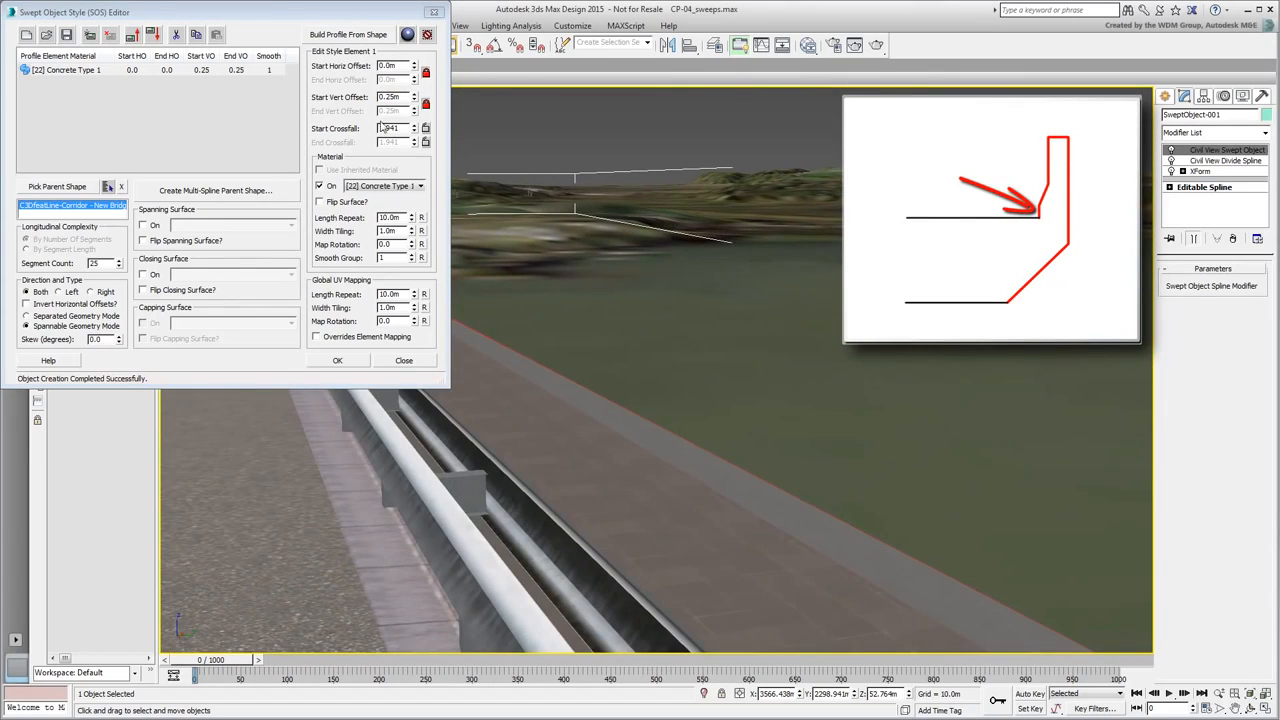
{"action": "mouse_move", "coordinate": [414, 99]}
{"action": "left_mouse_down"}
{"action": "mouse_move", "coordinate": [414, 80]}
{"action": "mouse_move", "coordinate": [414, 99]}
{"action": "left_mouse_up"}
{"action": "scroll", "coordinate": [686, 470], "scroll_direction": "up", "scroll_amount": 3}
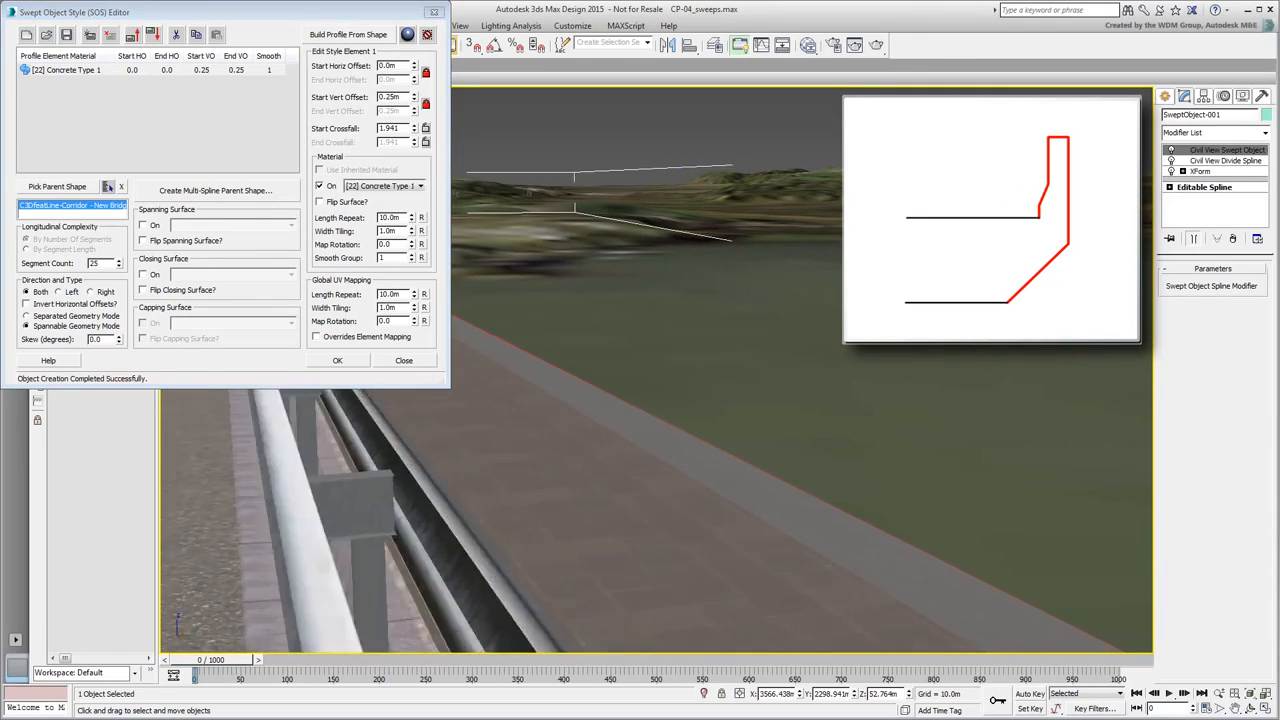
{"action": "double_click", "coordinate": [392, 217]}
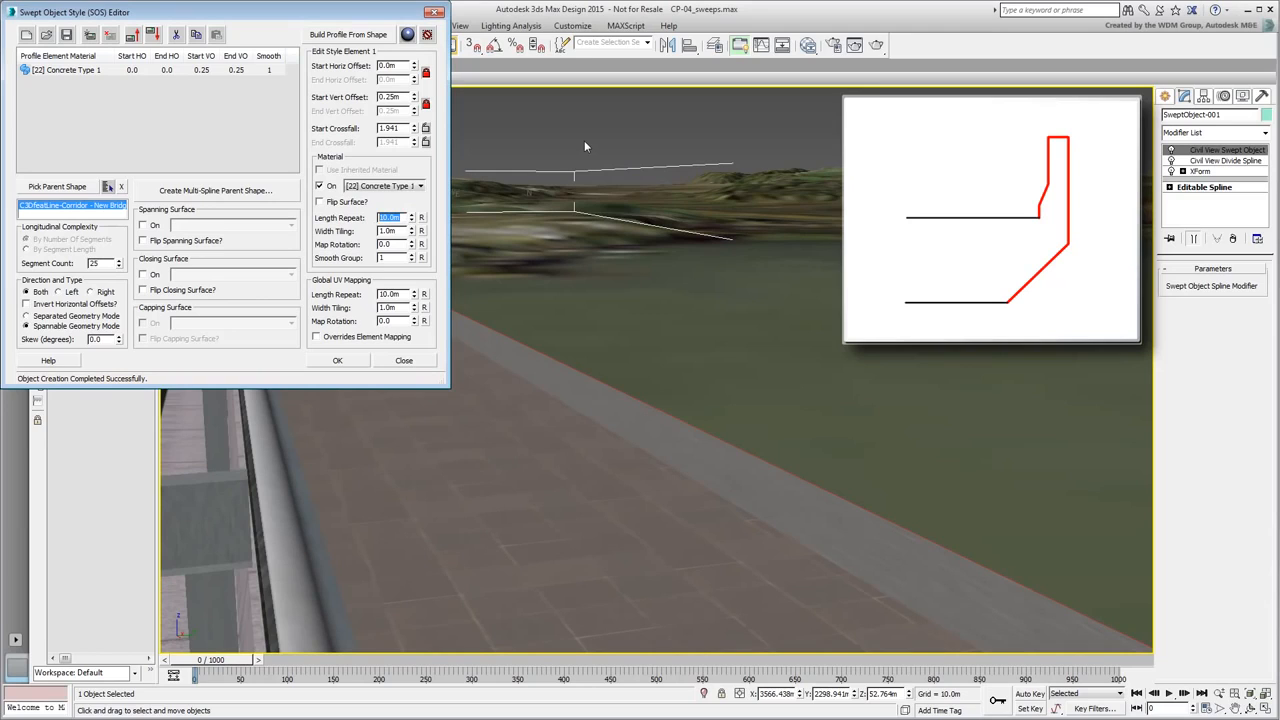
{"action": "type", "text": "1"}
{"action": "key", "text": "Return"}
Add a second profile element with a 0.1 m start horizontal offset and a 0.3 m start vertical offset.
{"action": "left_click", "coordinate": [90, 38]}
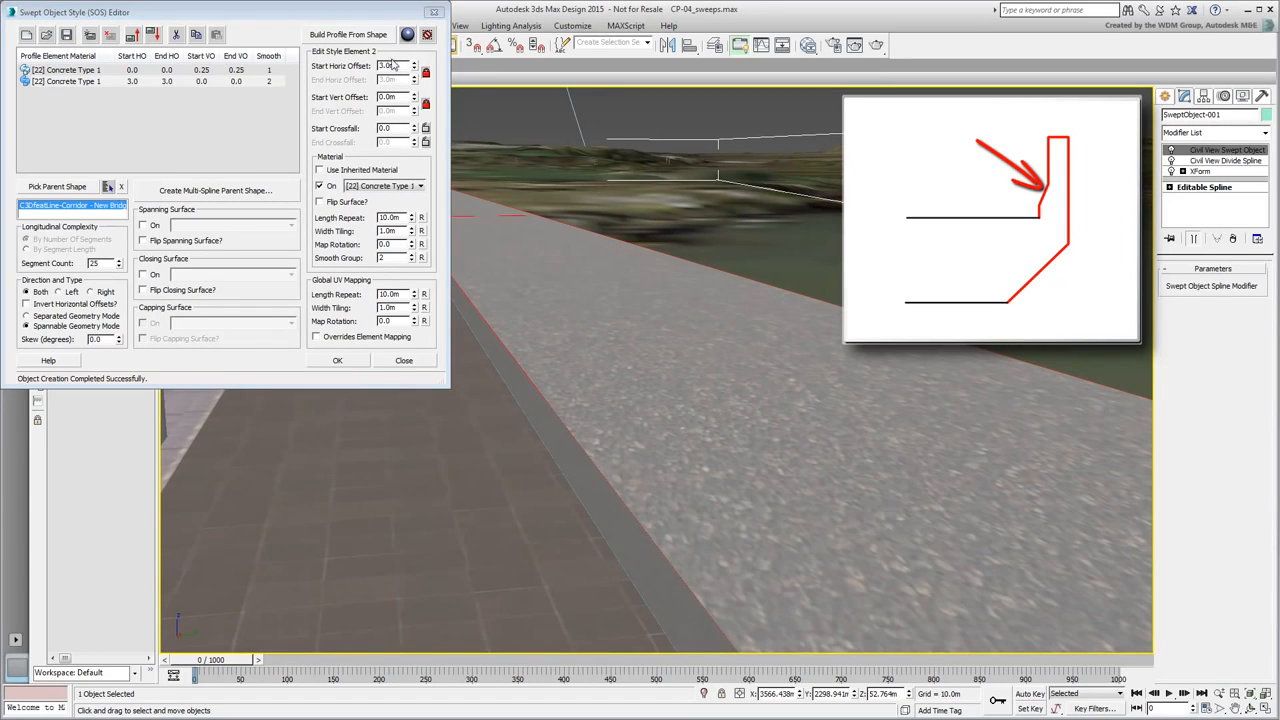
{"action": "left_click_drag", "start_coordinate": [401, 66], "coordinate": [355, 65]}
{"action": "type", "text": "0.1"}
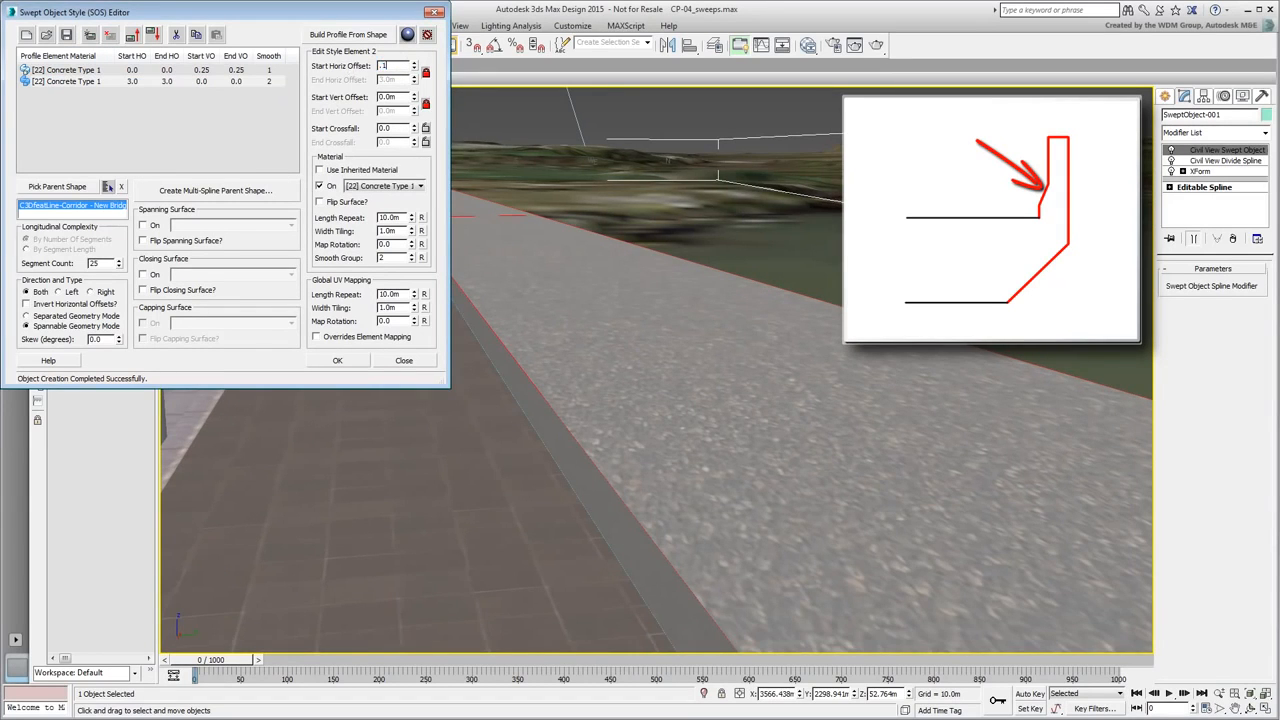
{"action": "key", "text": "Tab"}
{"action": "type", "text": "0.3"}
{"action": "key", "text": "Return"}
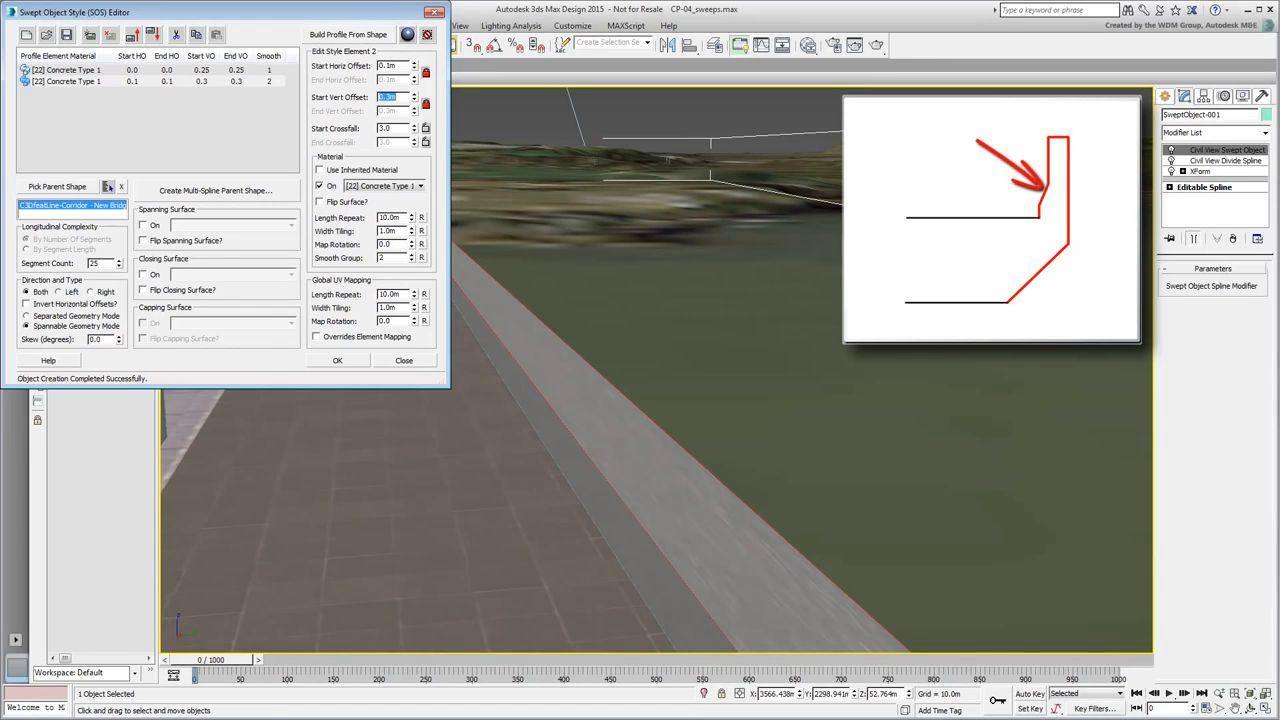
{"action": "middle_click_drag", "start_coordinate": [619, 435], "coordinate": [613, 419], "text": "alt"}
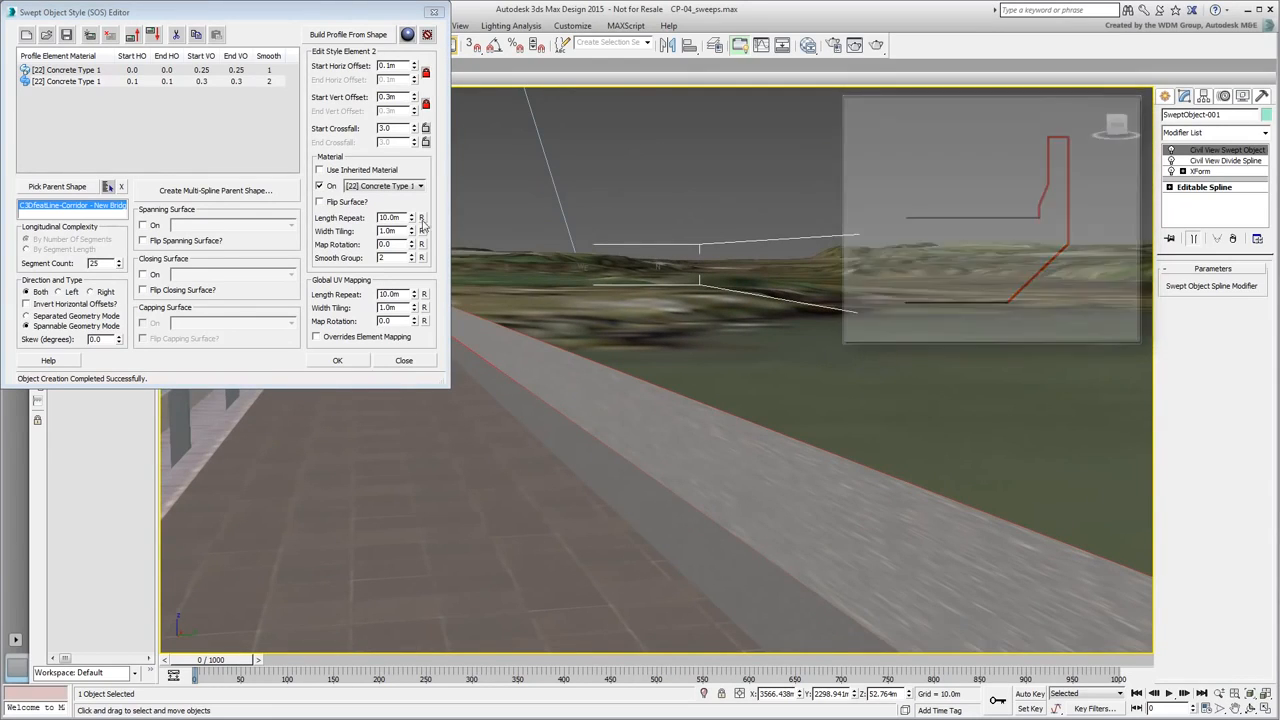
Set the material length repeat of the second profile element to 1 m.
{"action": "left_click", "coordinate": [421, 220]}
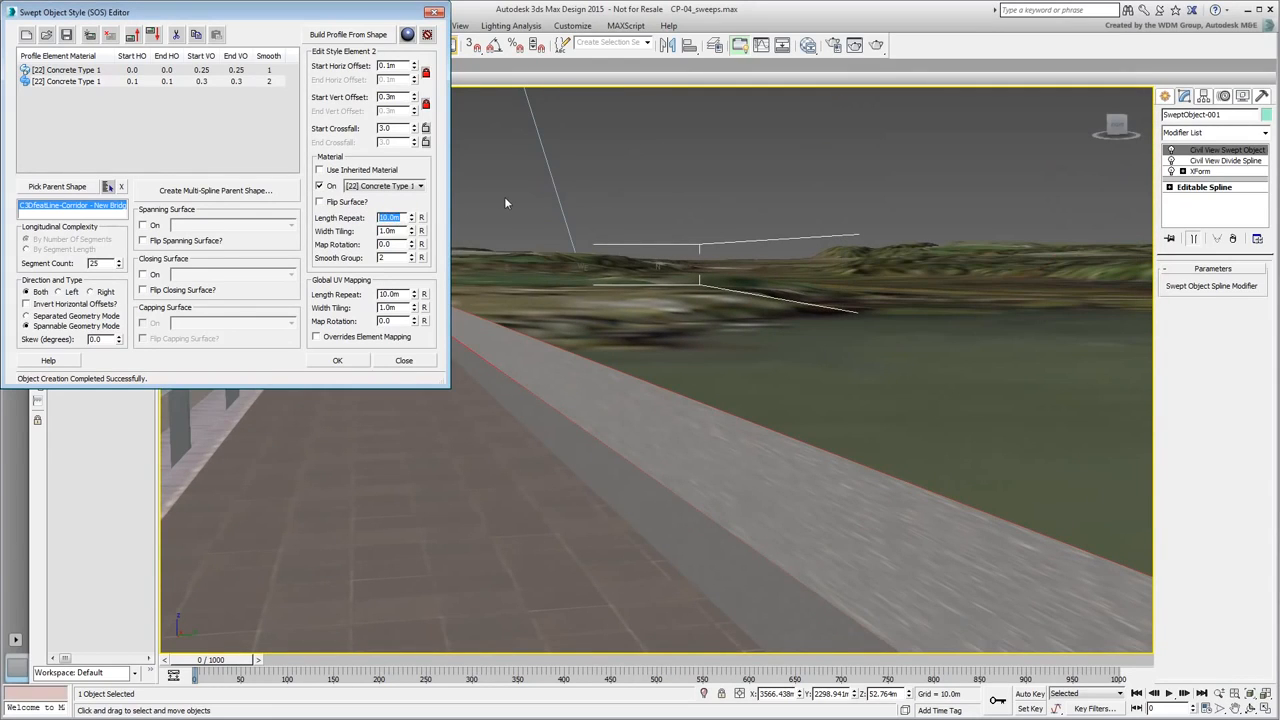
{"action": "type", "text": "1"}
{"action": "key", "text": "Return"}
Display edged faces in the perspective viewport and view the barrier profile's segment edges up close.
{"action": "key", "text": "F4"}
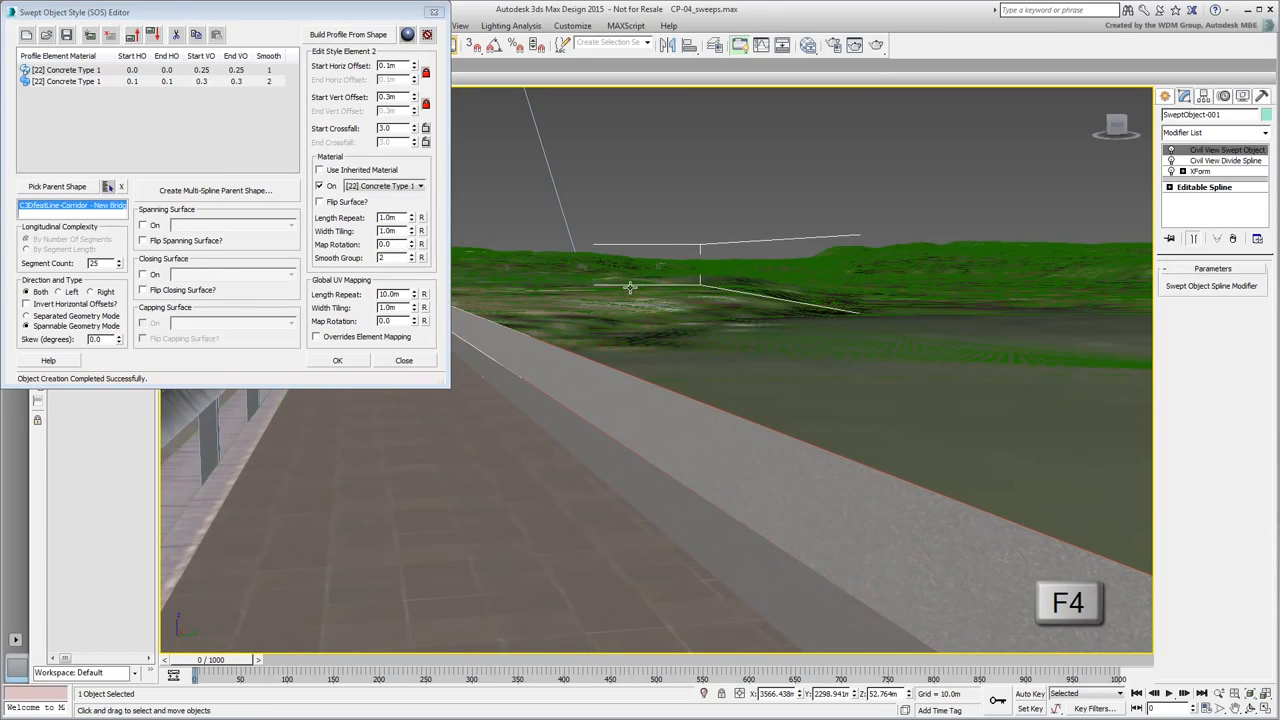
{"action": "middle_click_drag", "start_coordinate": [652, 382], "coordinate": [687, 488]}
{"action": "scroll", "coordinate": [672, 390], "scroll_direction": "up", "scroll_amount": 4}
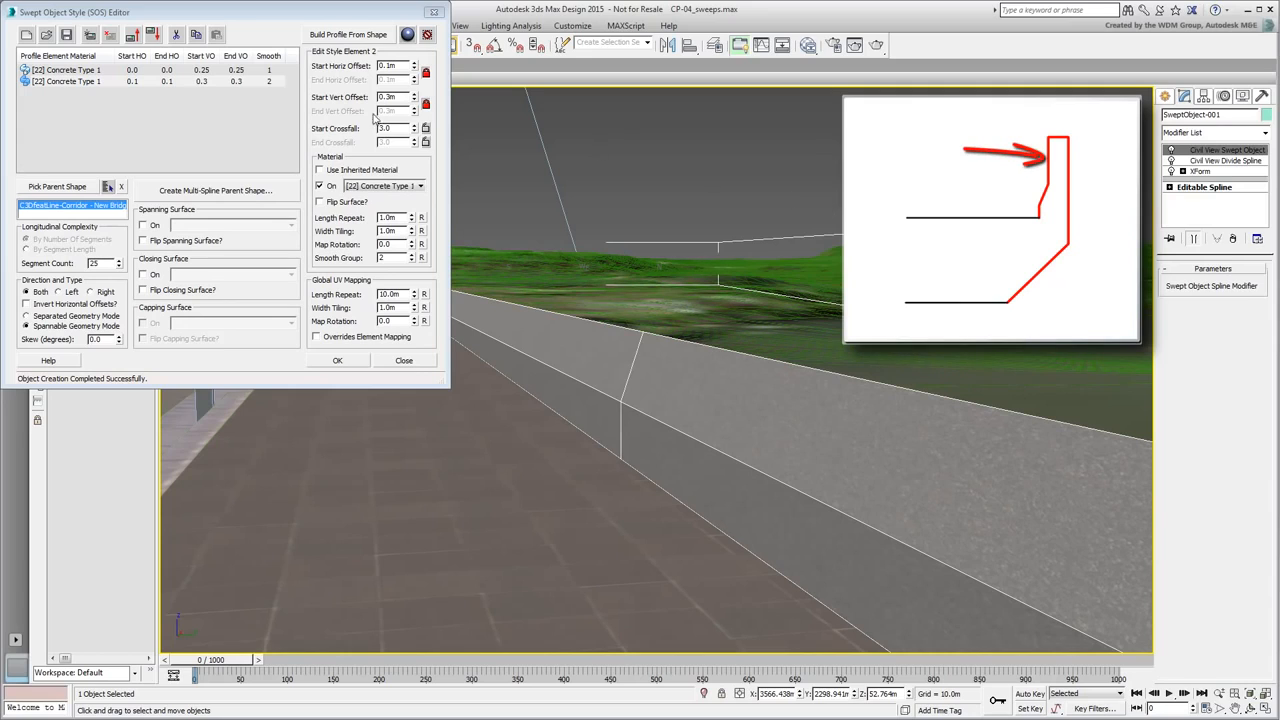
Add a third profile element with a 0 m horizontal offset, a 0.5 m vertical offset and a 2 m length repeat.
{"action": "left_click", "coordinate": [90, 35]}
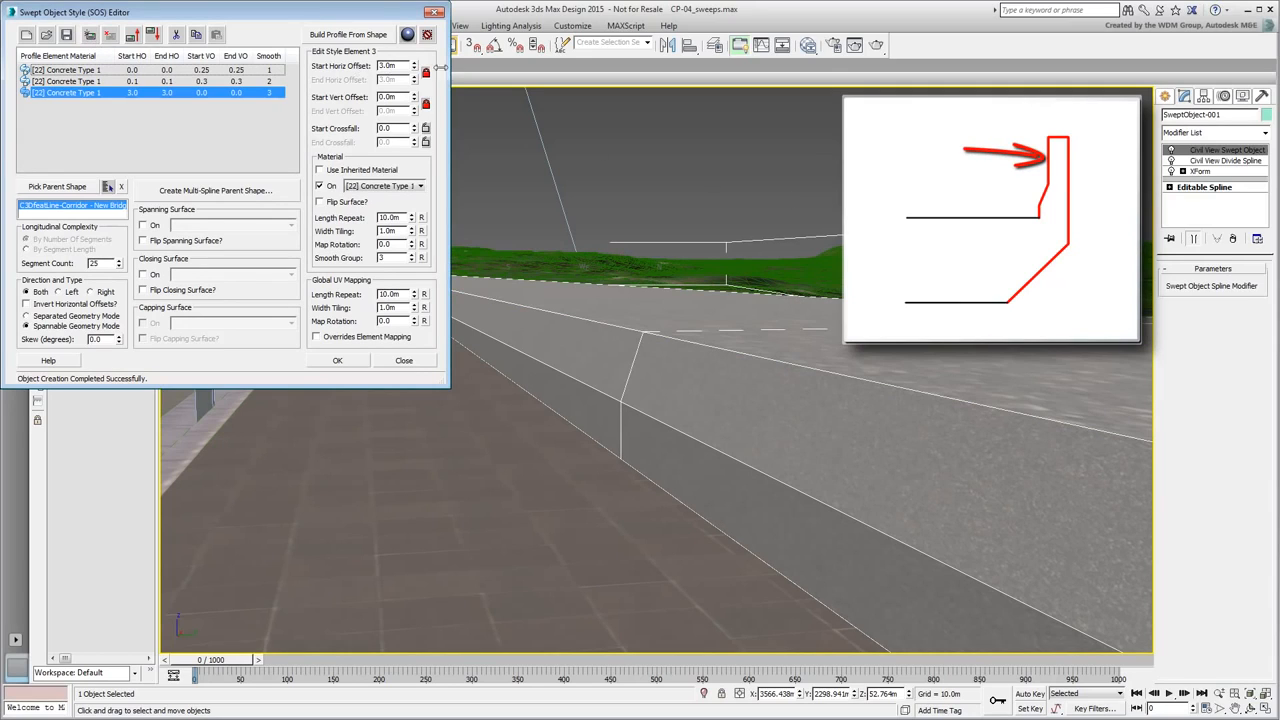
{"action": "left_click", "coordinate": [395, 97]}
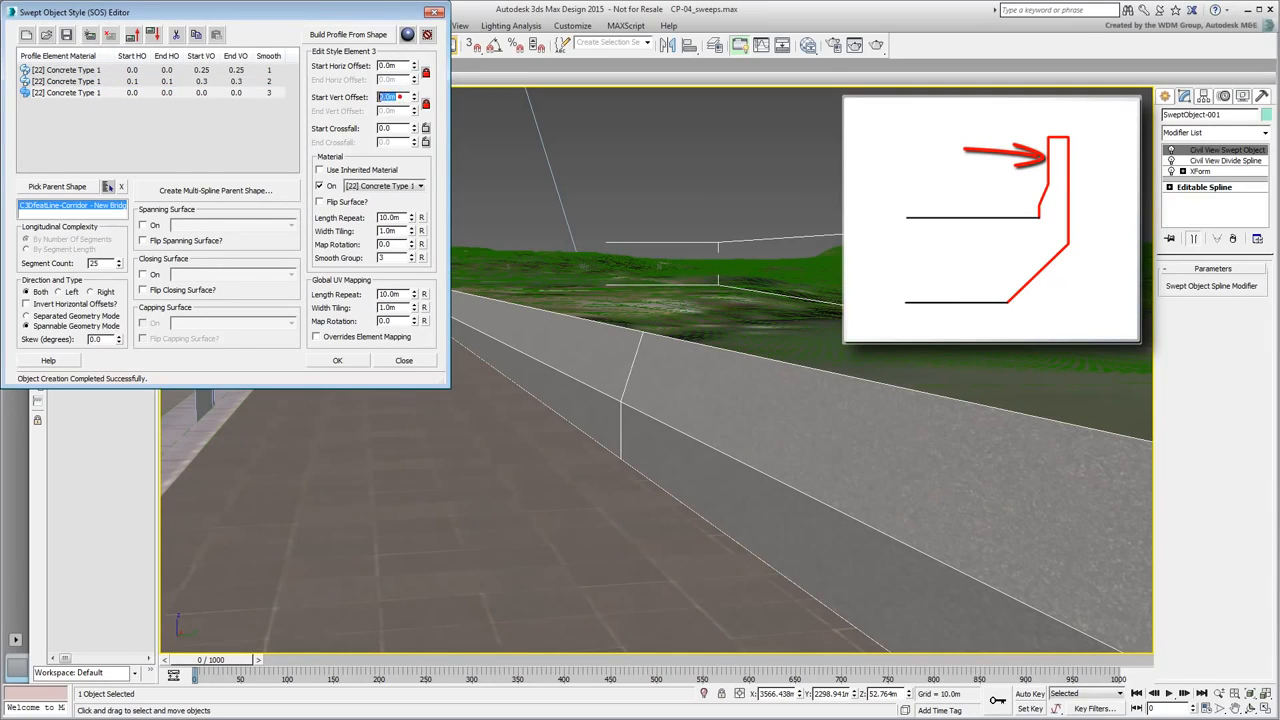
{"action": "type", "text": "0.5"}
{"action": "key", "text": "Return"}
{"action": "middle_click_drag", "start_coordinate": [678, 298], "coordinate": [634, 231], "text": "alt"}
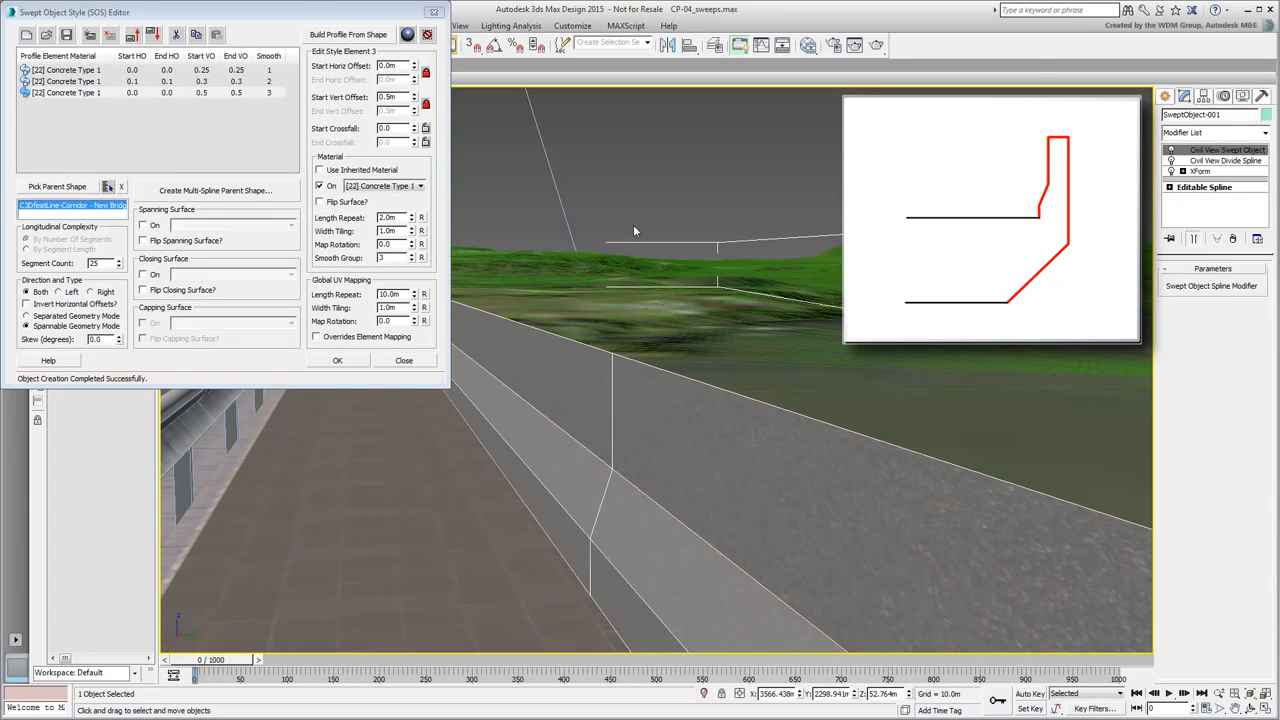
Add a fourth profile element with a 0.4 m start horizontal offset and a 1 m material length repeat.
{"action": "left_click", "coordinate": [89, 35]}
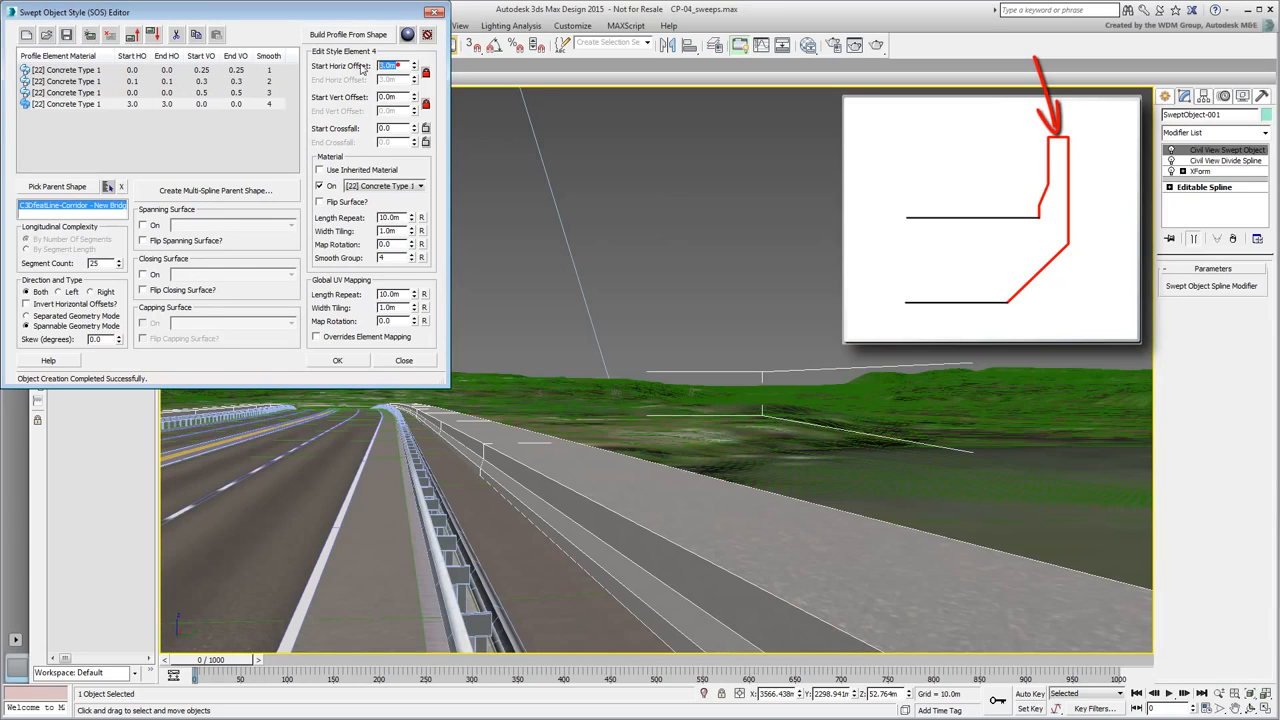
{"action": "type", "text": "0.4"}
{"action": "key", "text": "Return"}
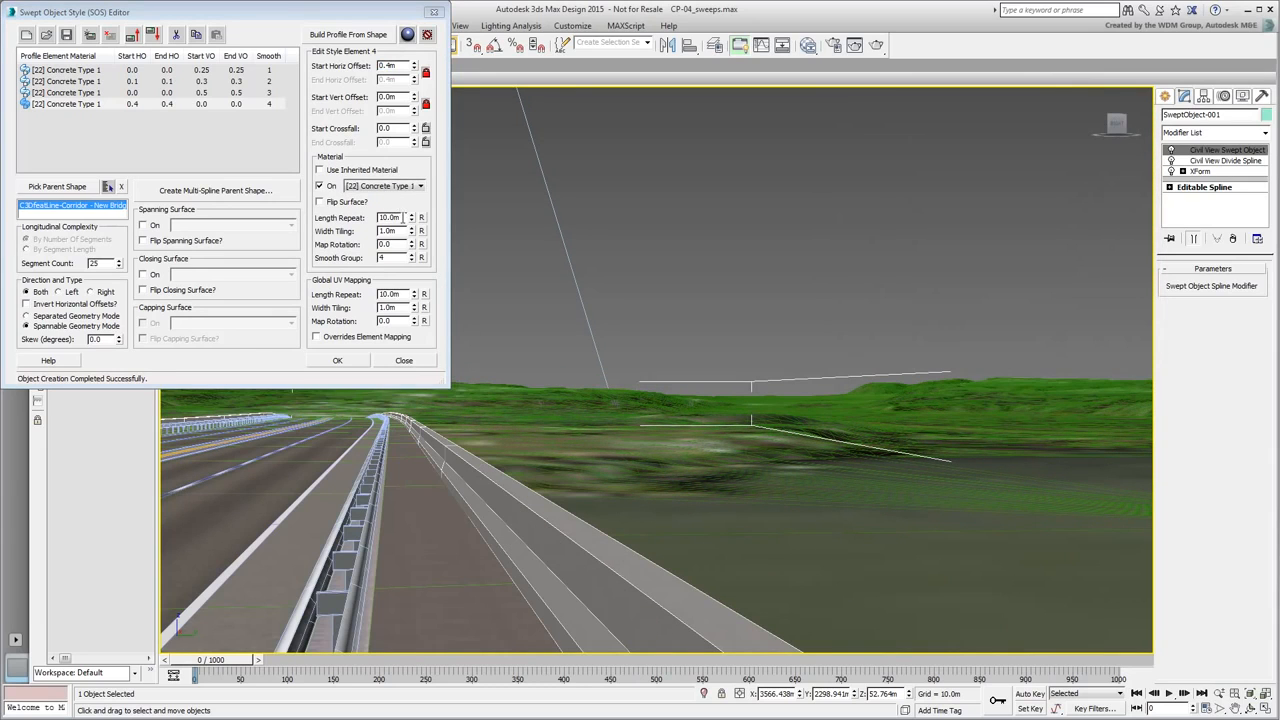
{"action": "left_click_drag", "start_coordinate": [403, 218], "coordinate": [343, 222]}
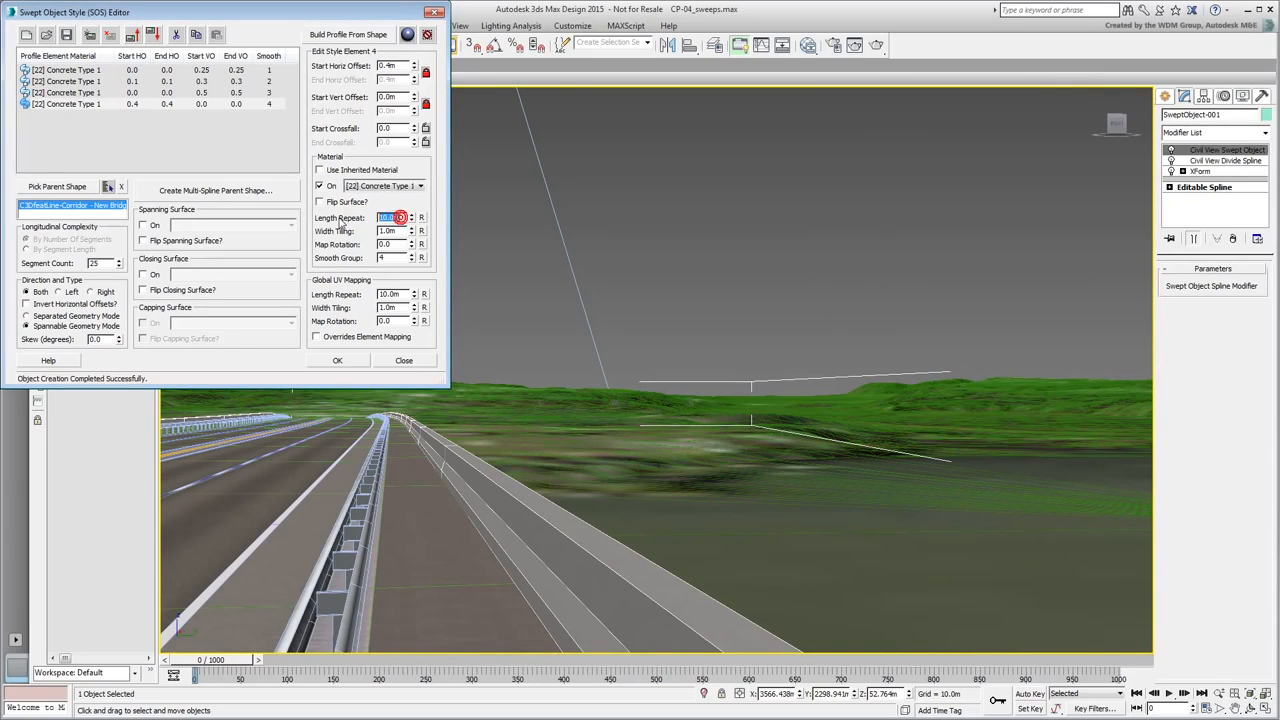
{"action": "type", "text": "1"}
{"action": "key", "text": "Return"}
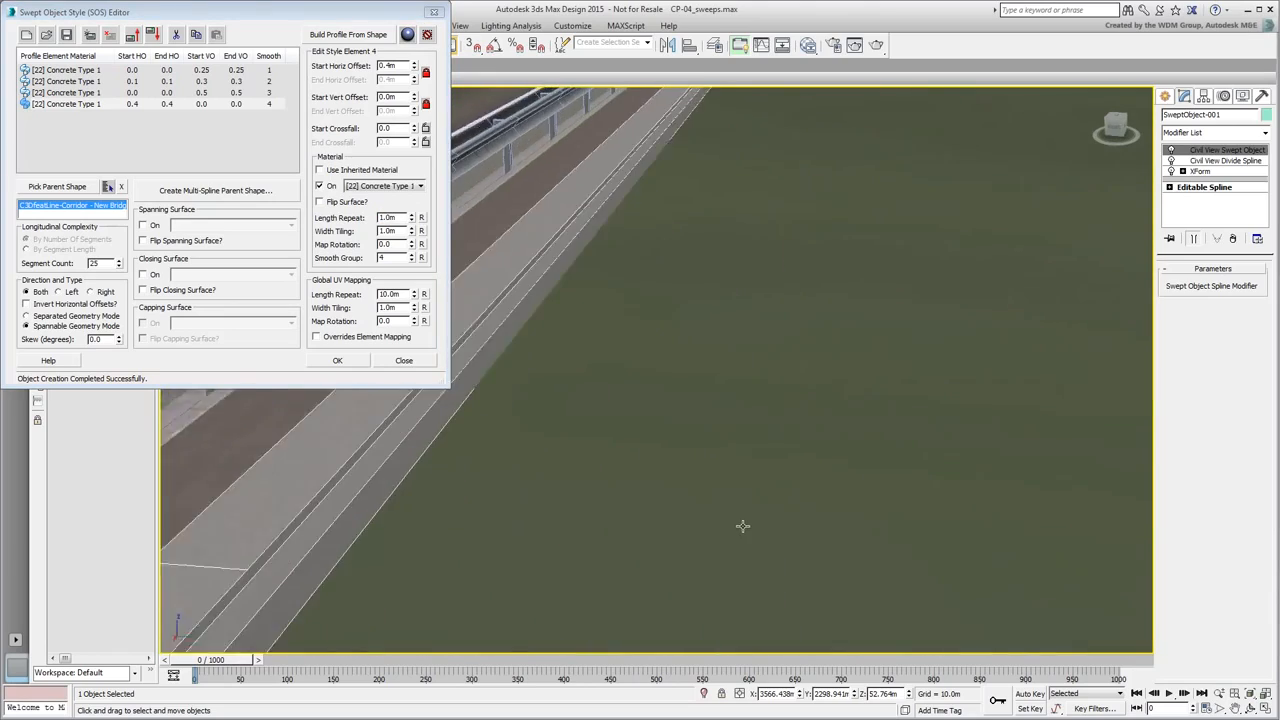
Add a fifth profile element with a 0 m start horizontal offset and a -1.5 m start vertical offset.
{"action": "middle_click_drag", "start_coordinate": [741, 526], "coordinate": [643, 482], "text": "alt"}
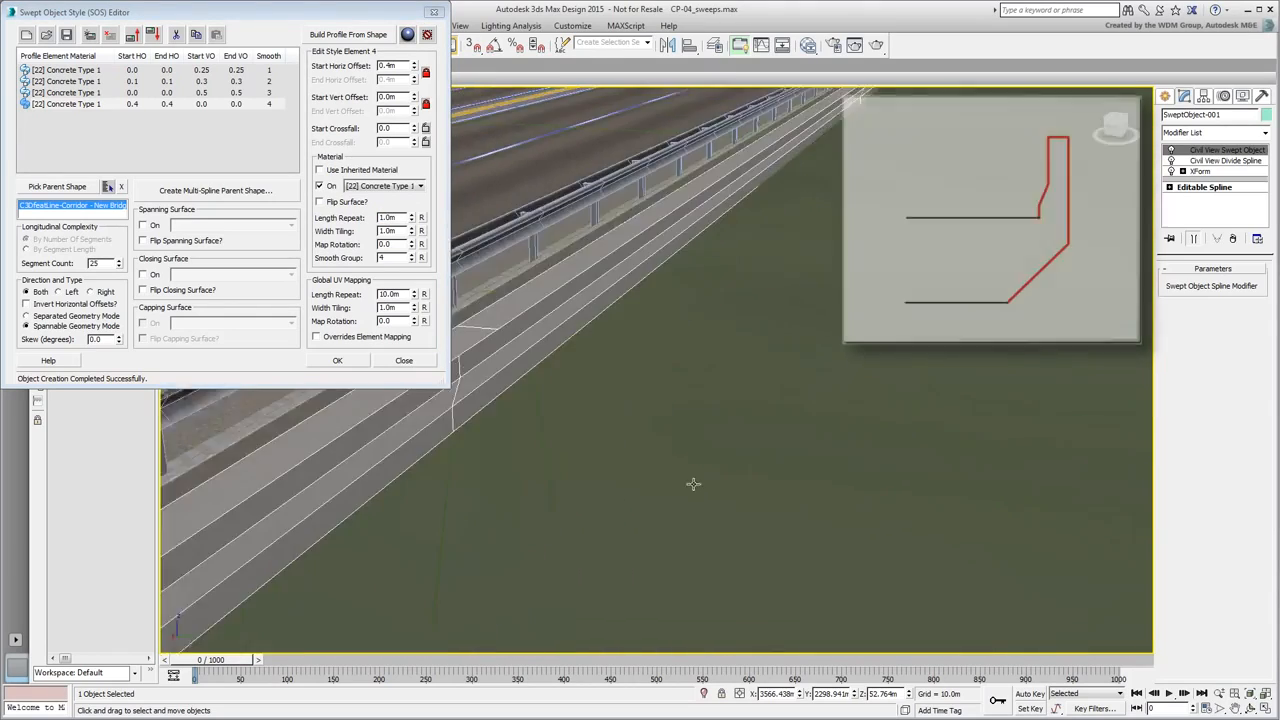
{"action": "middle_click_drag", "start_coordinate": [694, 480], "coordinate": [760, 493], "text": "alt"}
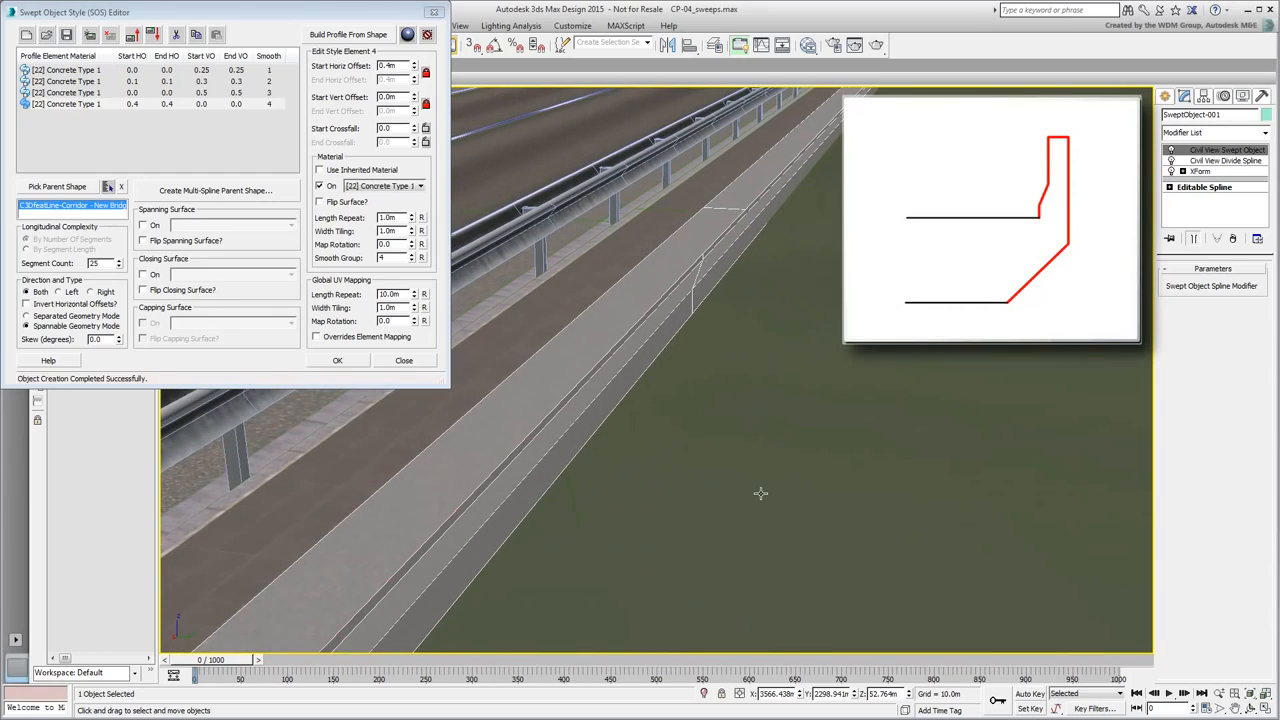
{"action": "left_click", "coordinate": [90, 37]}
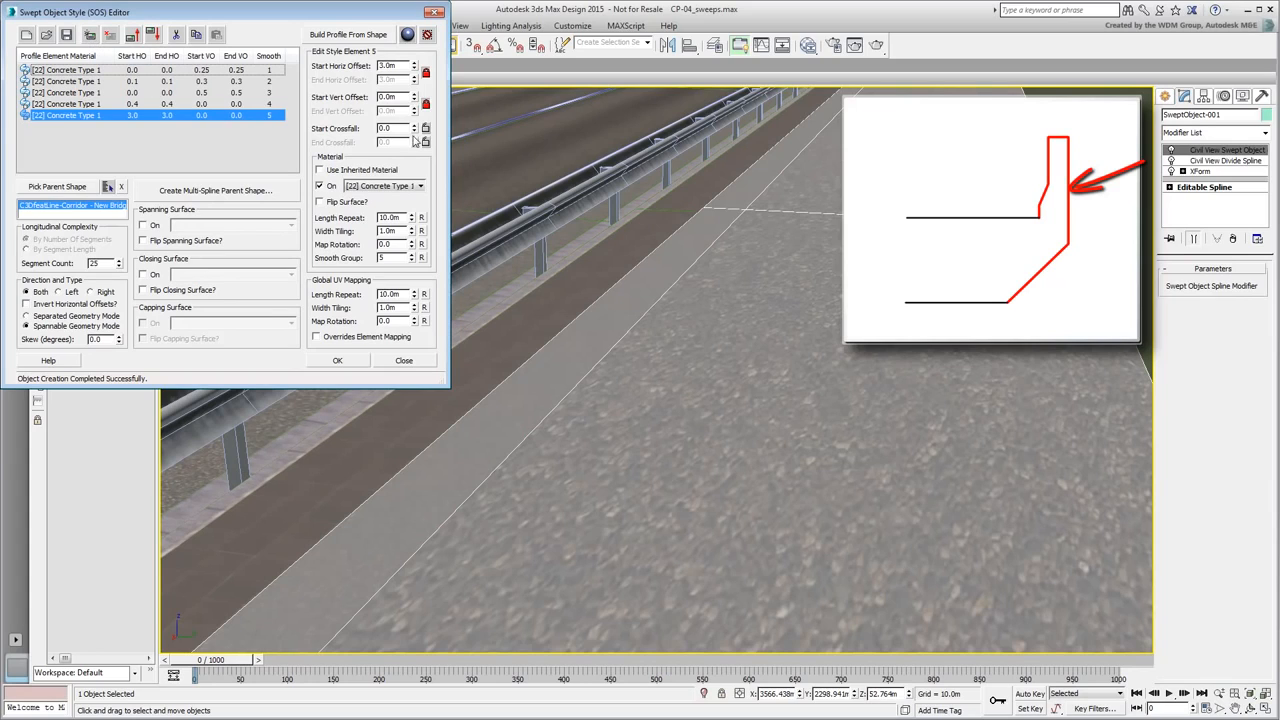
{"action": "right_click", "coordinate": [414, 70]}
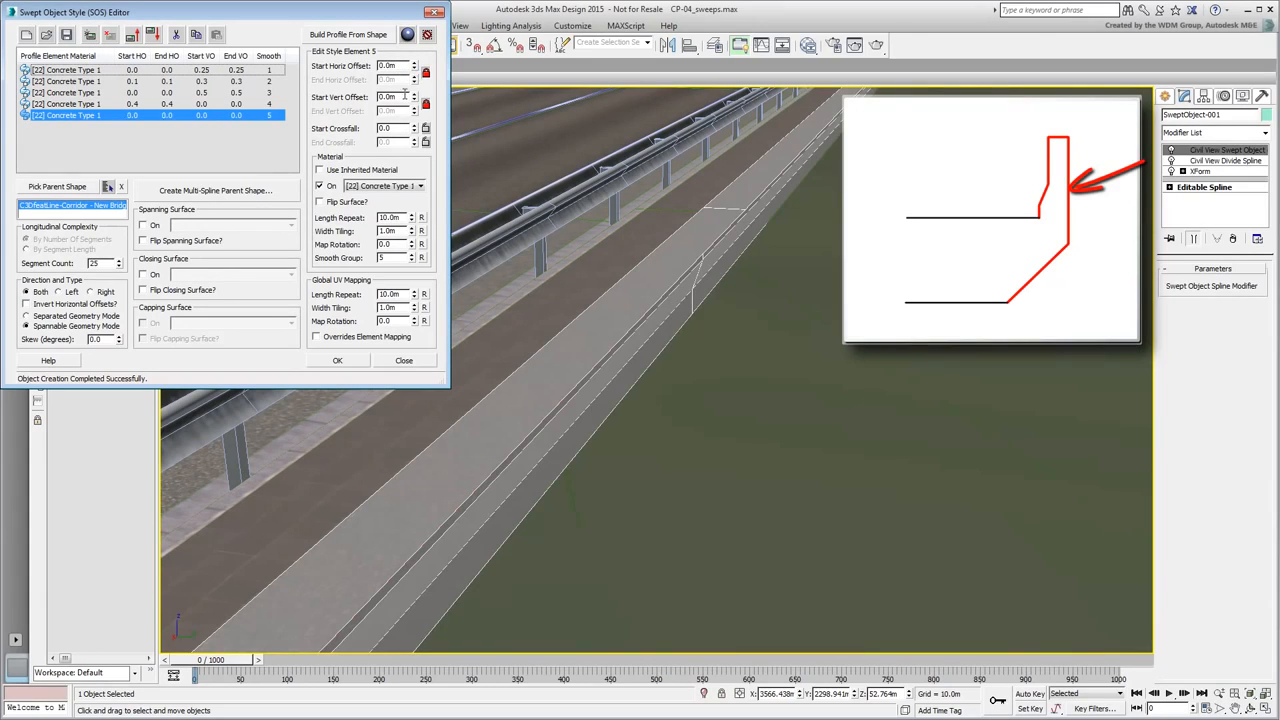
{"action": "double_click", "coordinate": [392, 96]}
{"action": "type", "text": "-1.5"}
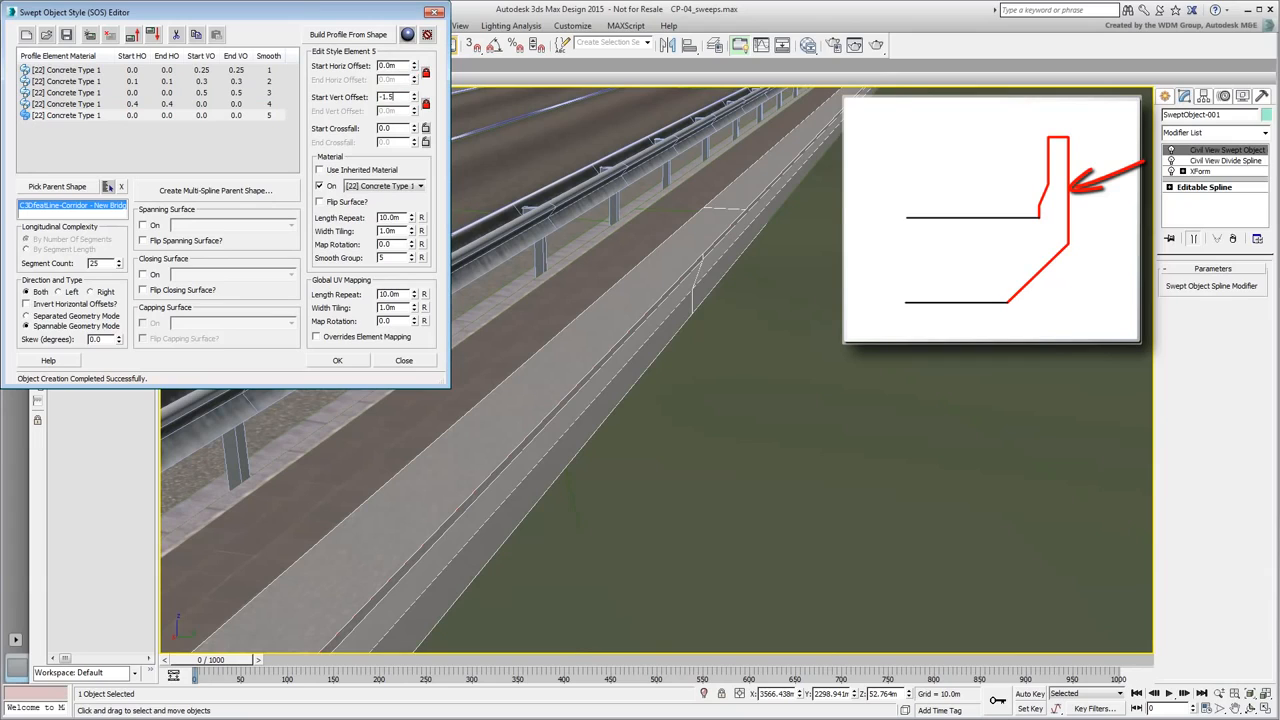
{"action": "key", "text": "Return"}
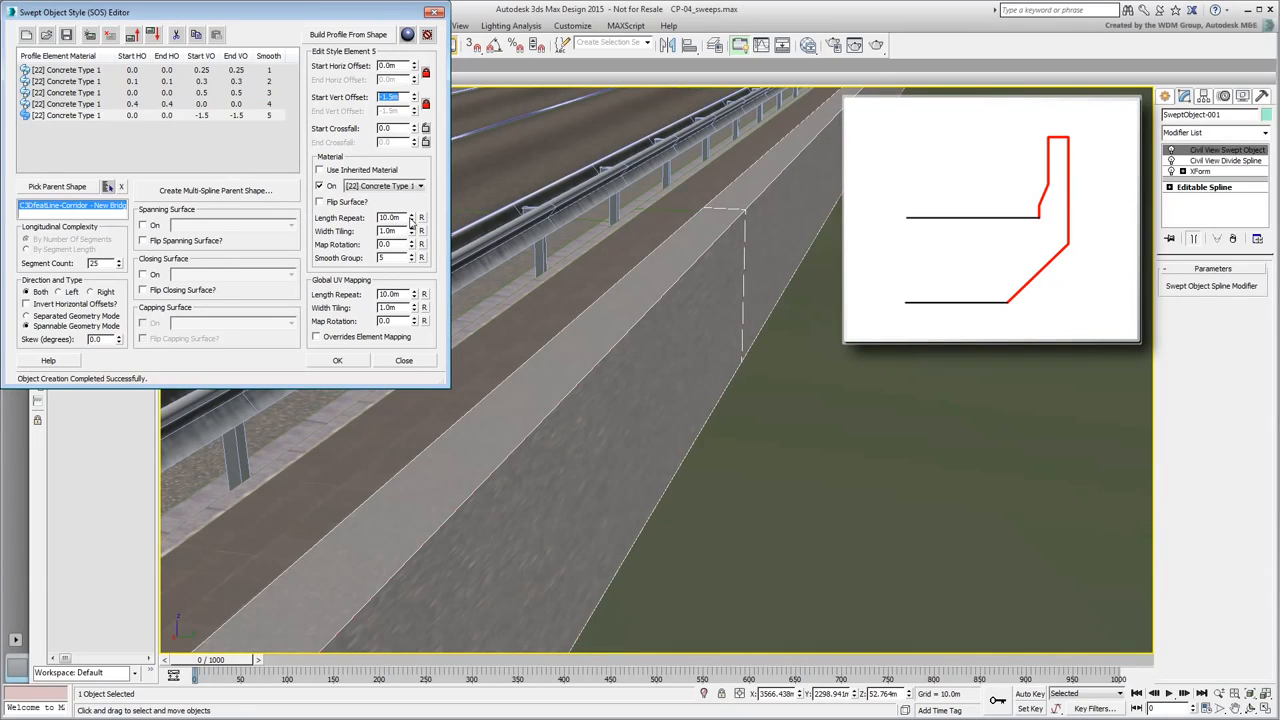
Set the material length repeat of the fifth profile element to 6 m.
{"action": "left_click", "coordinate": [411, 220]}
{"action": "left_click_drag", "start_coordinate": [399, 218], "coordinate": [348, 218]}
{"action": "type", "text": "8"}
{"action": "key", "text": "Return"}
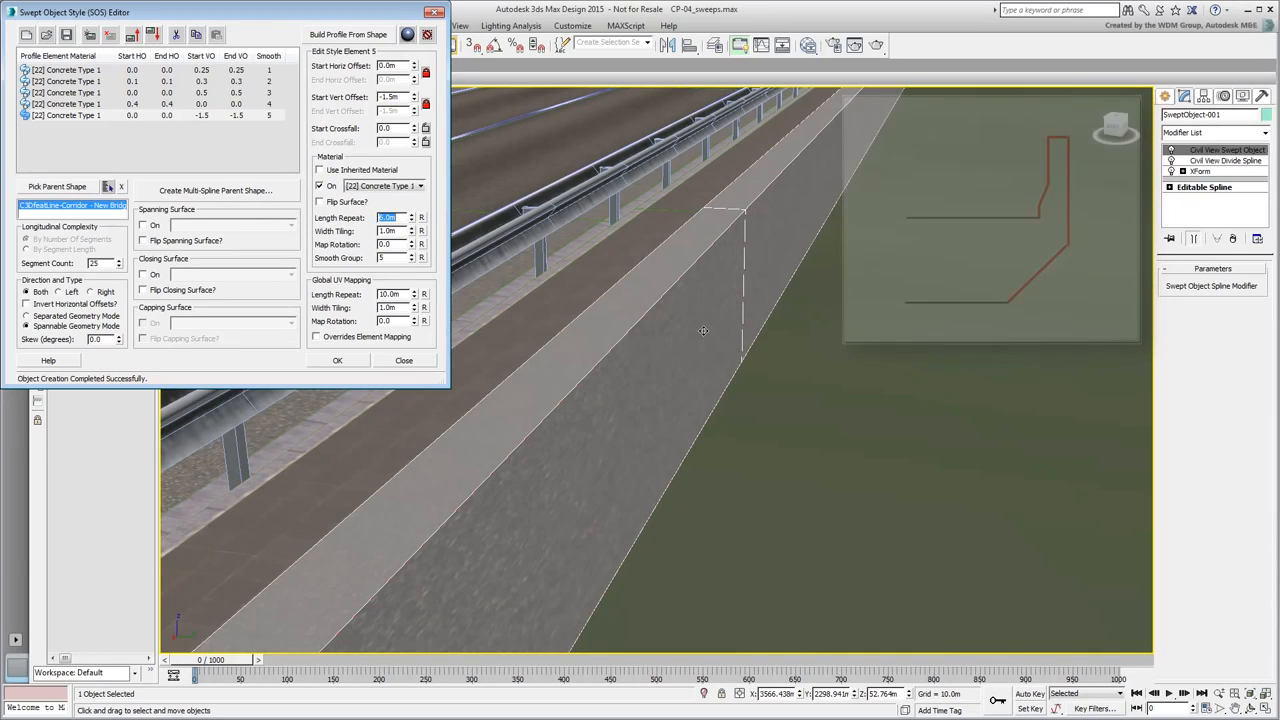
Switch the viewport to wireframe and add a sixth profile element with -1 m start horizontal and -1 m start vertical offsets.
{"action": "middle_click_drag", "start_coordinate": [684, 357], "coordinate": [686, 405], "text": "alt"}
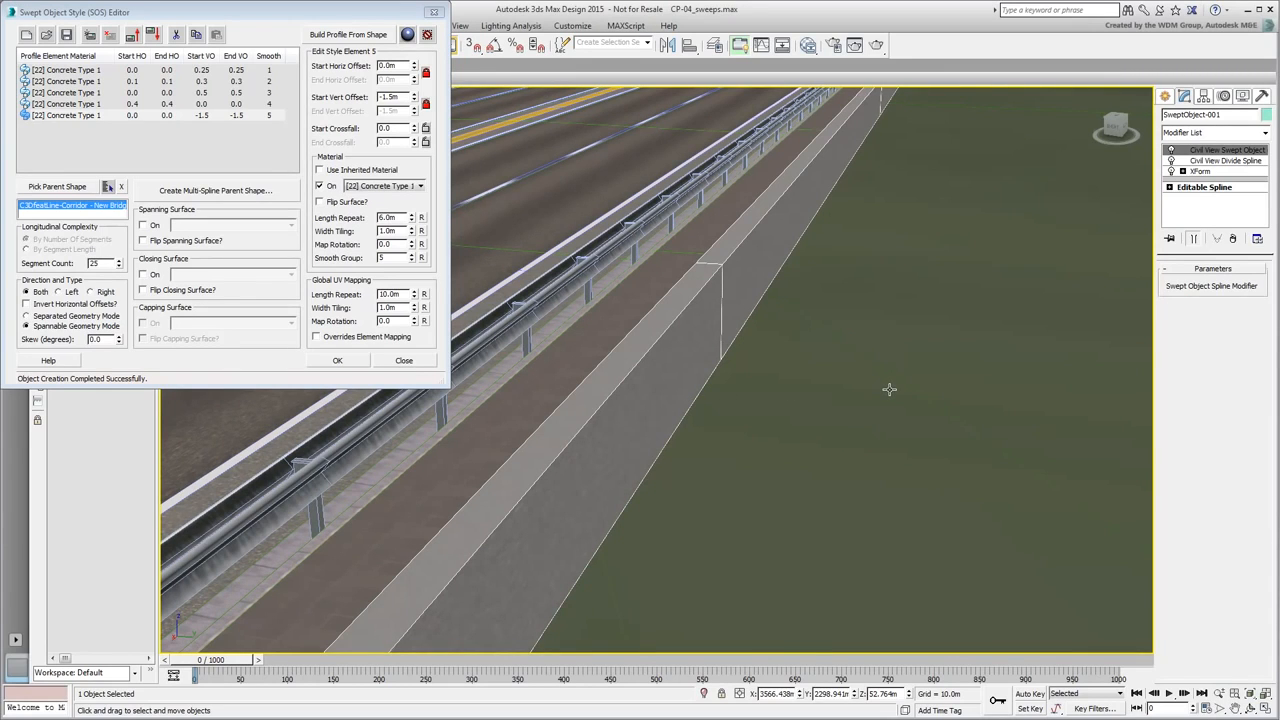
{"action": "key", "text": "F3"}
{"action": "mouse_move", "coordinate": [889, 389]}
{"action": "middle_mouse_down"}
{"action": "mouse_move", "coordinate": [780, 413]}
{"action": "mouse_move", "coordinate": [766, 398]}
{"action": "mouse_move", "coordinate": [832, 405]}
{"action": "middle_mouse_up"}
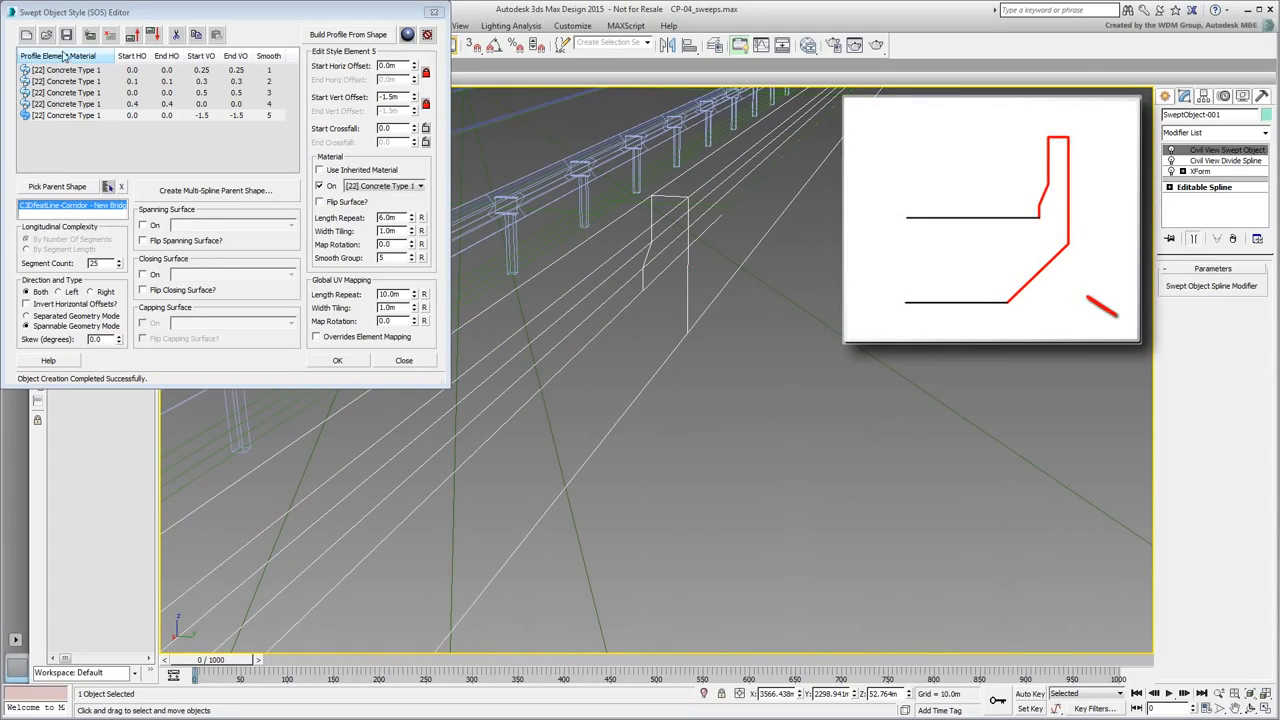
{"action": "left_click", "coordinate": [99, 35]}
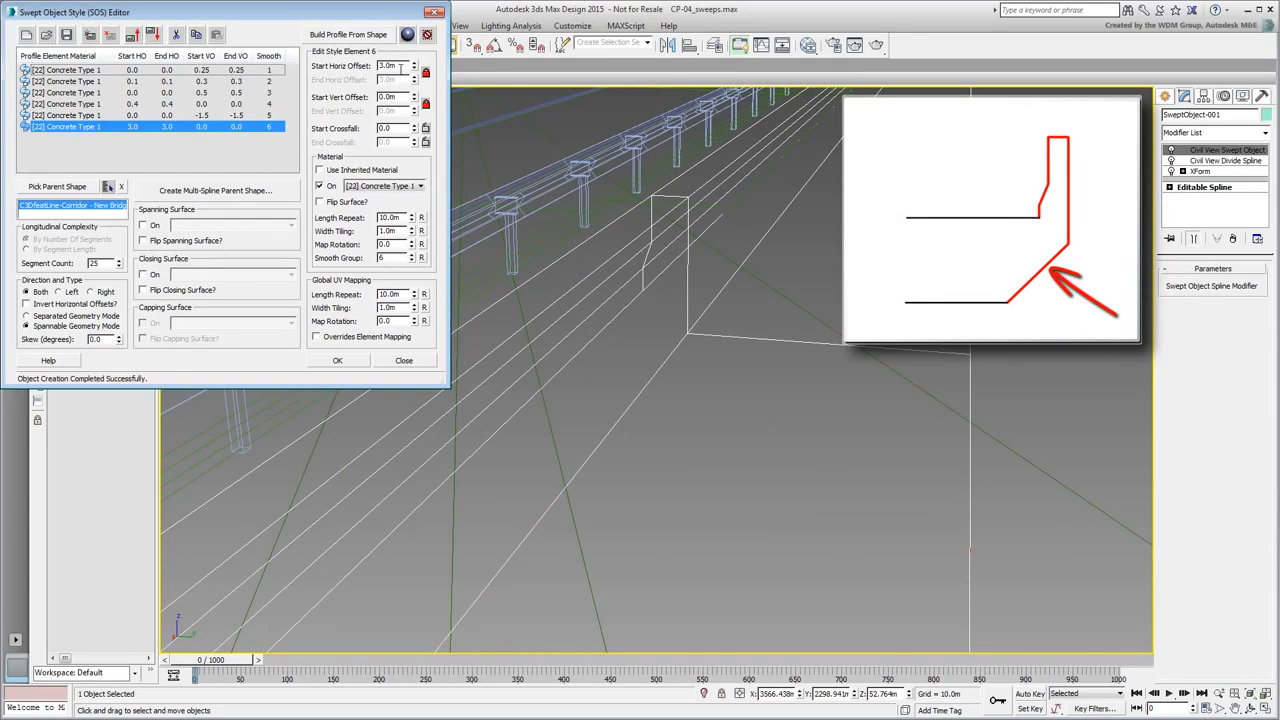
{"action": "type", "text": "-"}
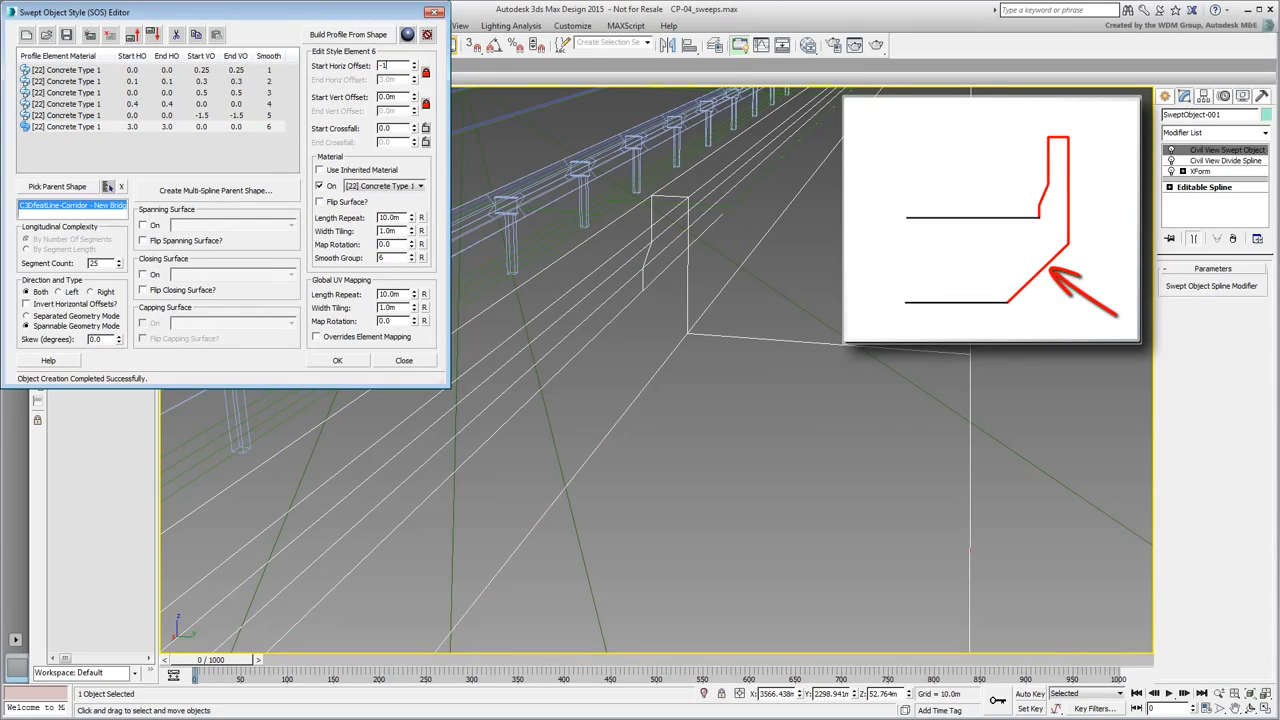
{"action": "type", "text": "1"}
{"action": "key", "text": "Tab"}
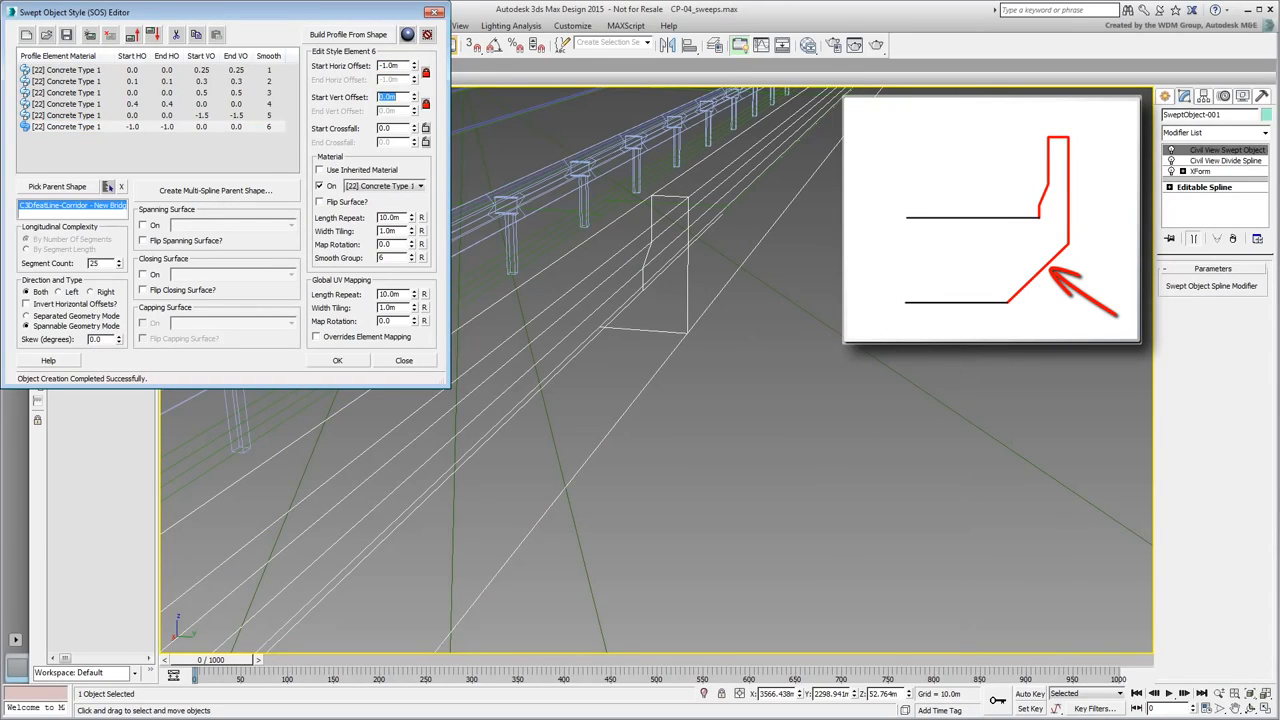
{"action": "type", "text": "-1"}
{"action": "key", "text": "Return"}
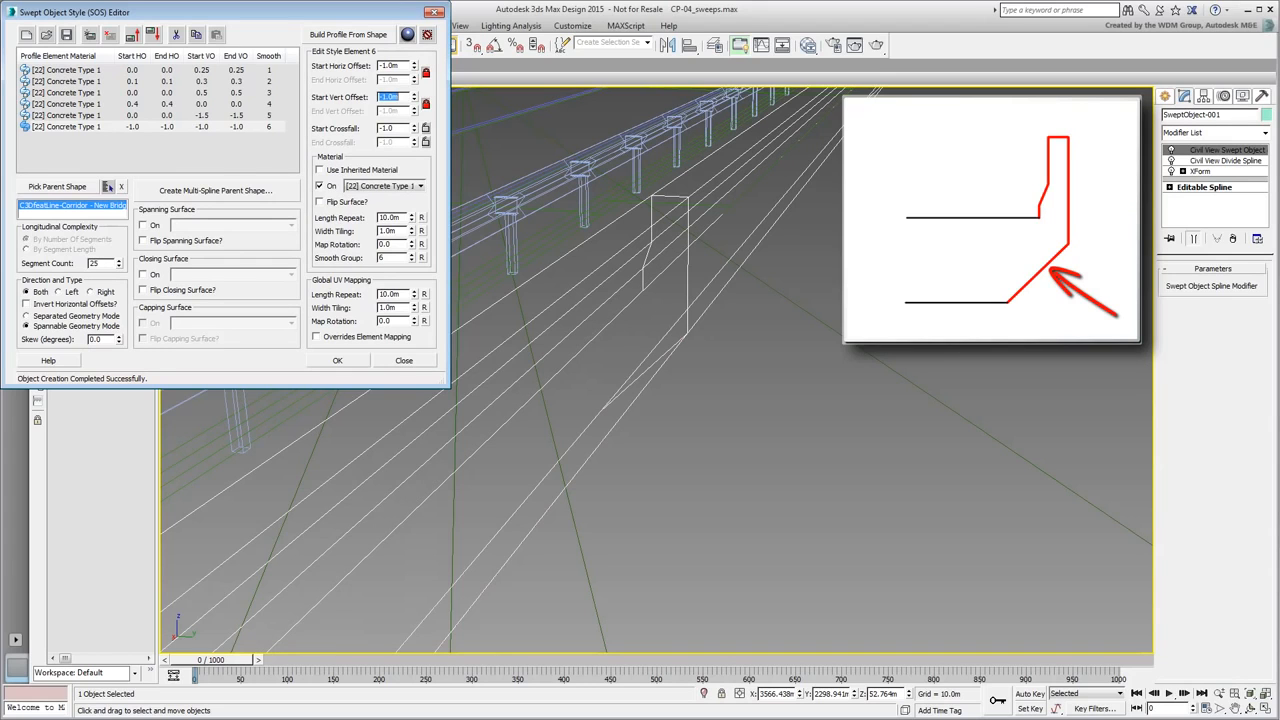
Set the material length repeat of the sixth profile element to 6 m.
{"action": "middle_click_drag", "start_coordinate": [773, 385], "coordinate": [800, 396]}
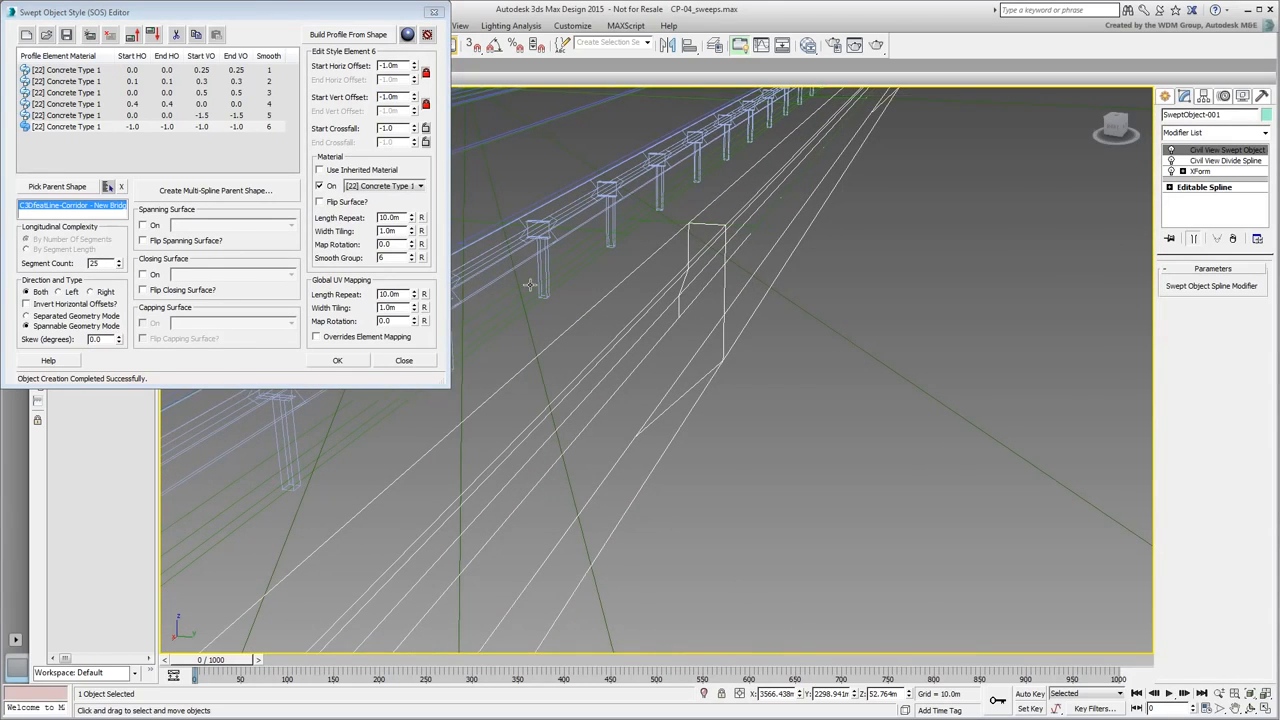
{"action": "double_click", "coordinate": [403, 217]}
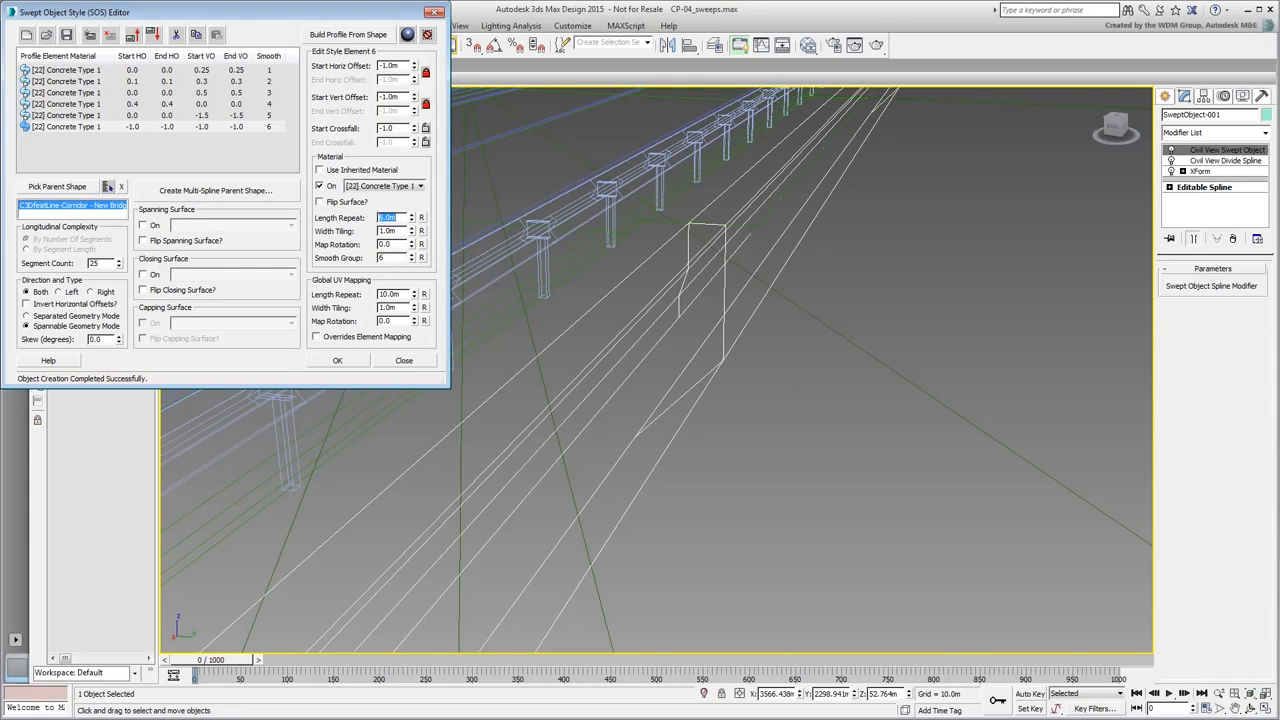
{"action": "key", "text": "Return"}
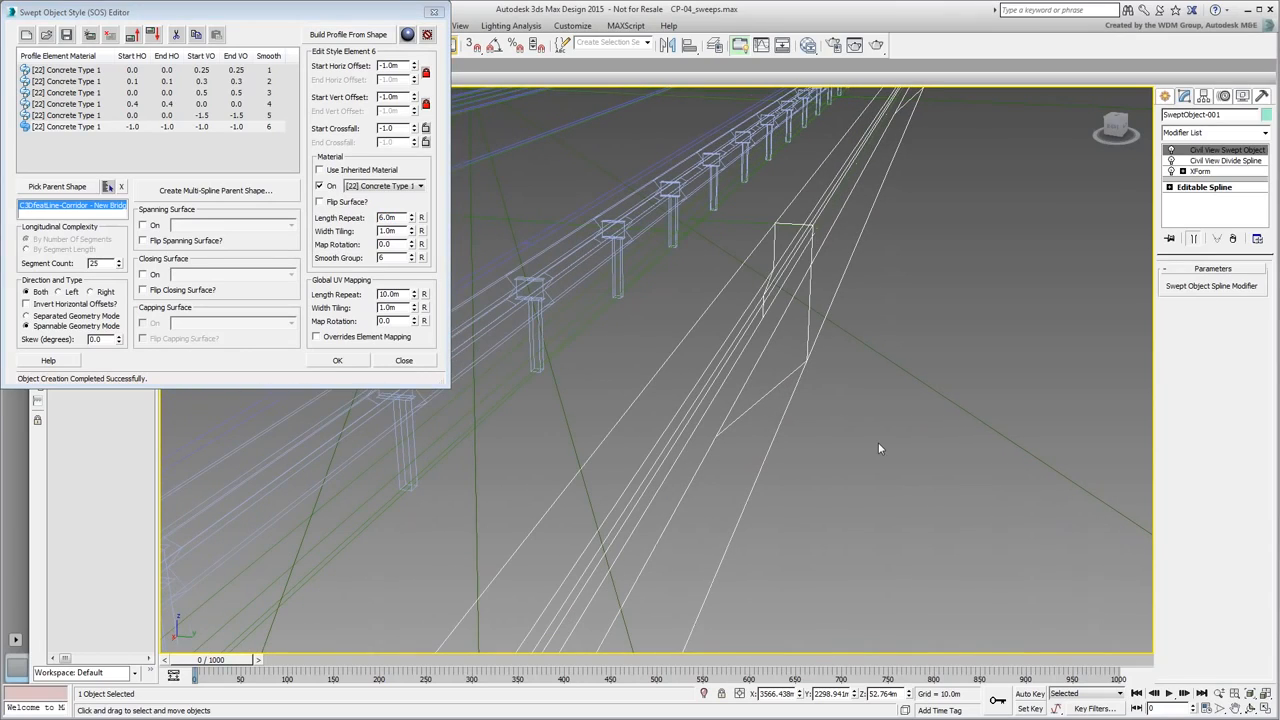
Turn on the spanning surface with [18] Asphalt Type 1 and the closing surface with [22] Concrete Type 1.
{"action": "middle_click_drag", "start_coordinate": [732, 382], "coordinate": [828, 412], "text": "alt"}
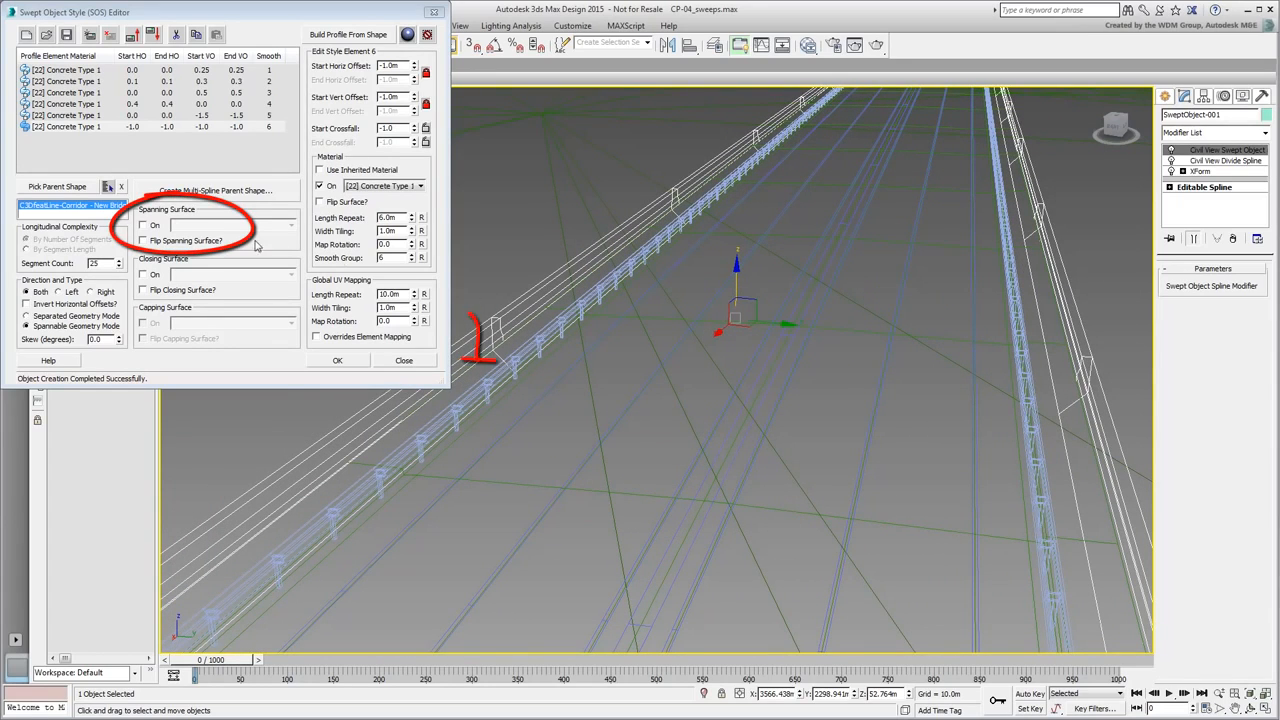
{"action": "left_click", "coordinate": [143, 225]}
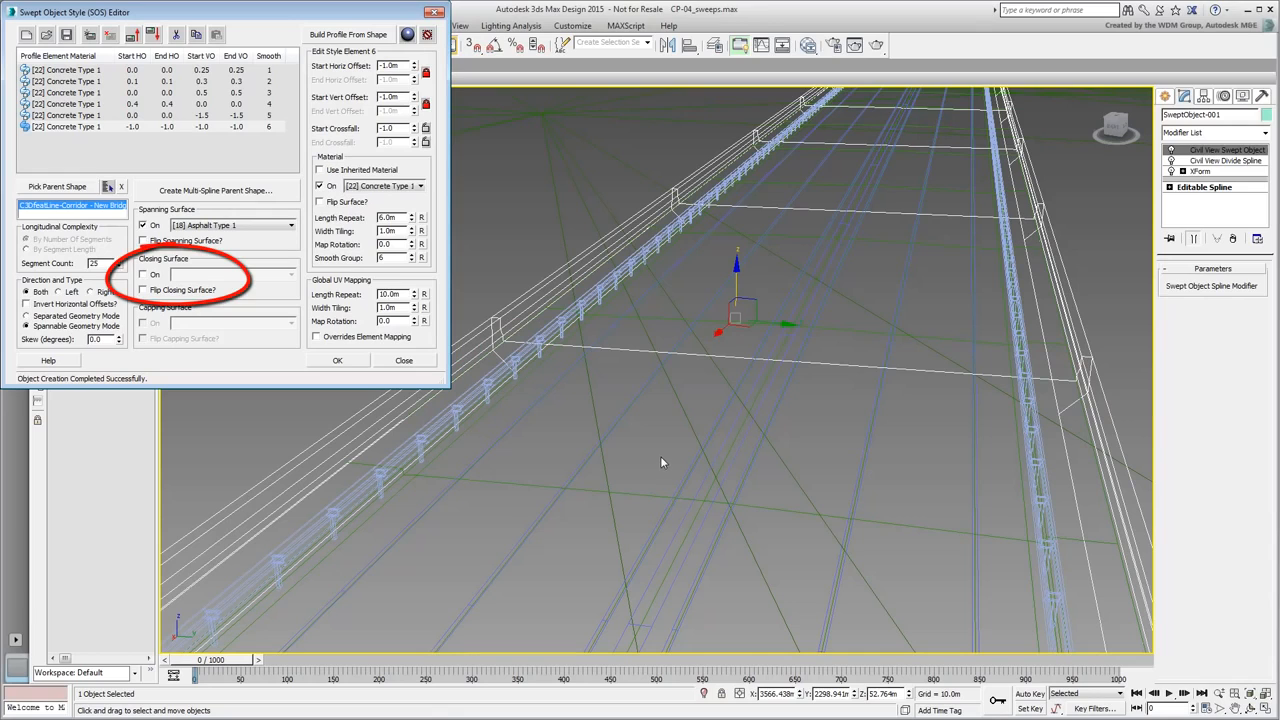
{"action": "left_click", "coordinate": [145, 274]}
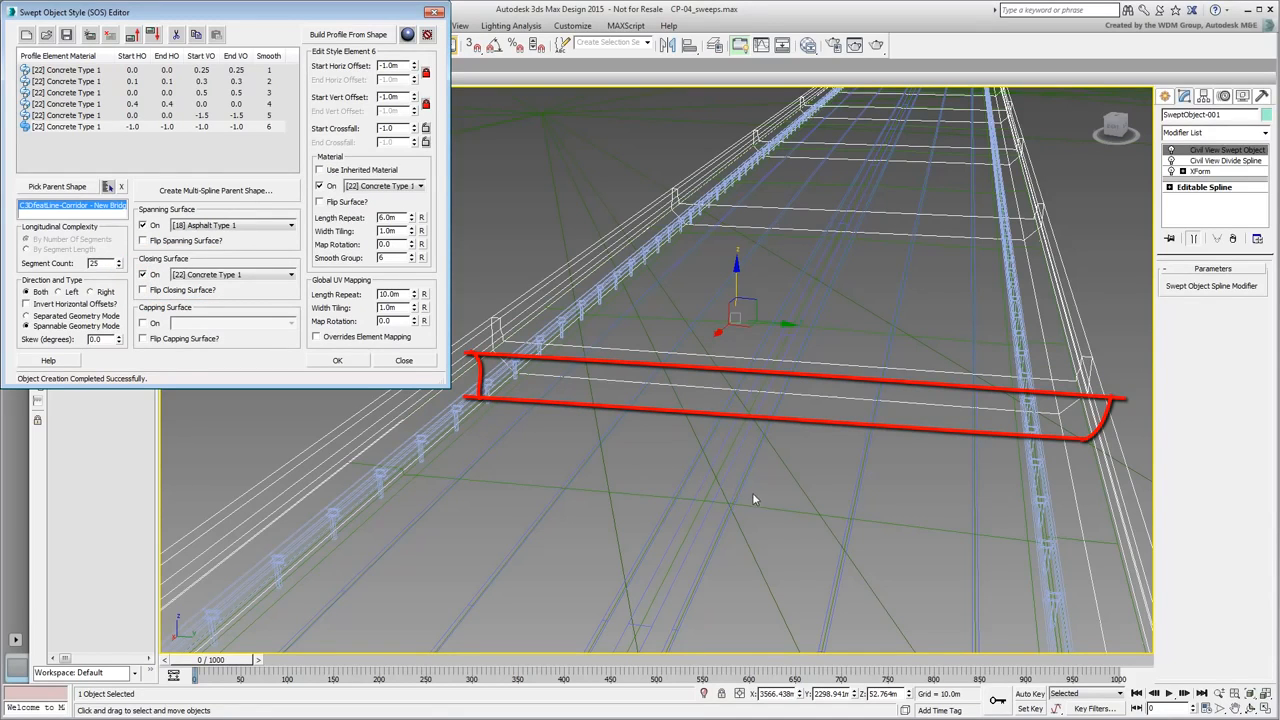
Turn the closing surface and the spanning surface off and back on in turn to compare the deck faces.
{"action": "middle_click_drag", "start_coordinate": [838, 465], "coordinate": [811, 476], "text": "alt"}
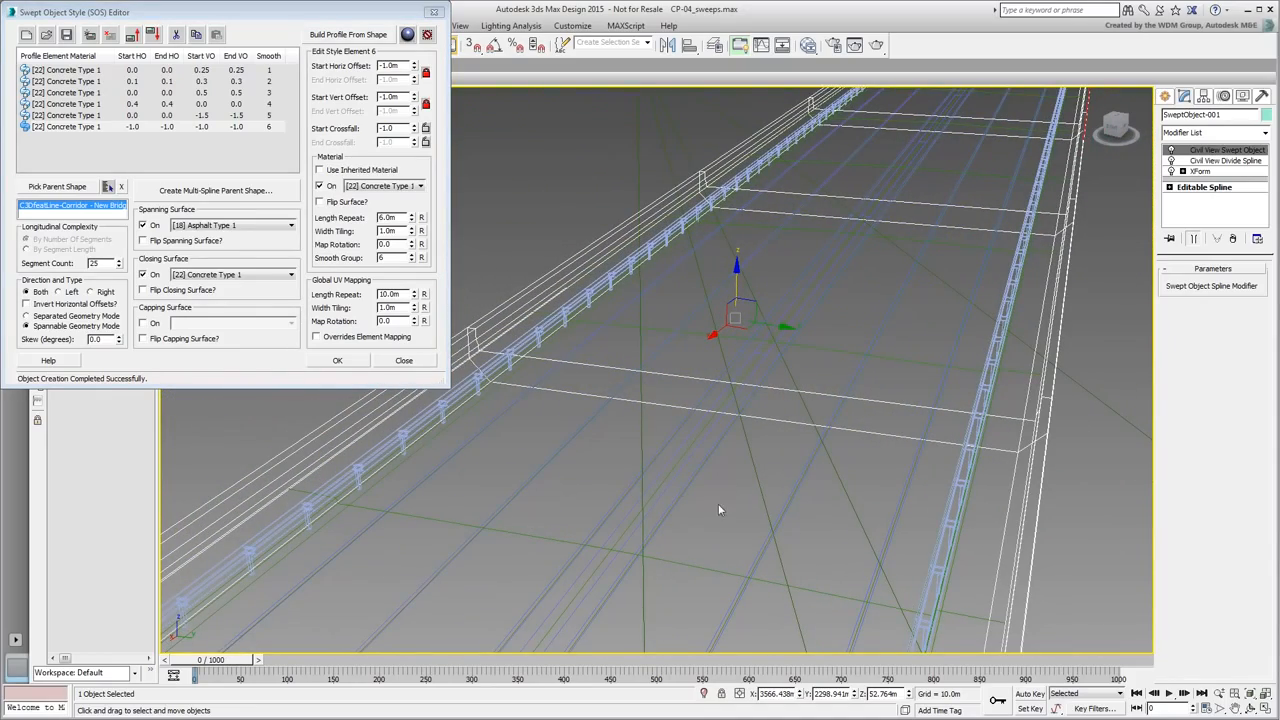
{"action": "left_click", "coordinate": [145, 274]}
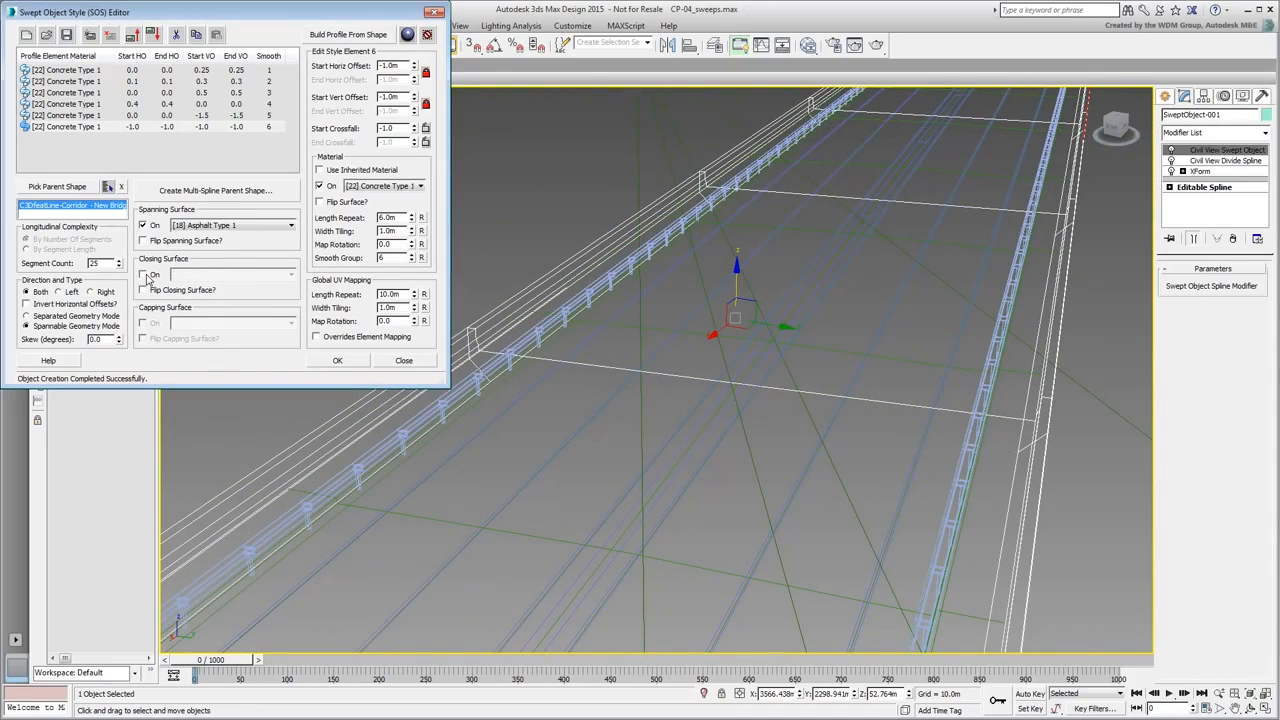
{"action": "left_click", "coordinate": [145, 274]}
{"action": "left_click", "coordinate": [144, 226]}
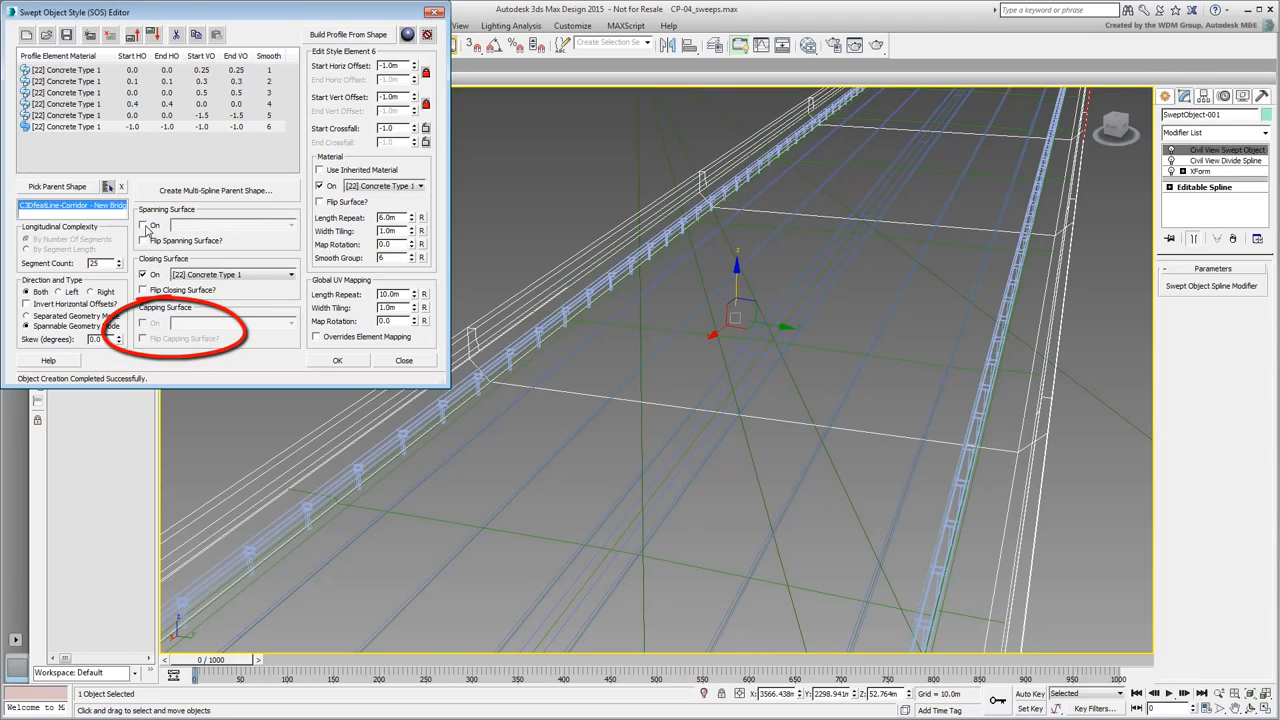
{"action": "left_click", "coordinate": [144, 226]}
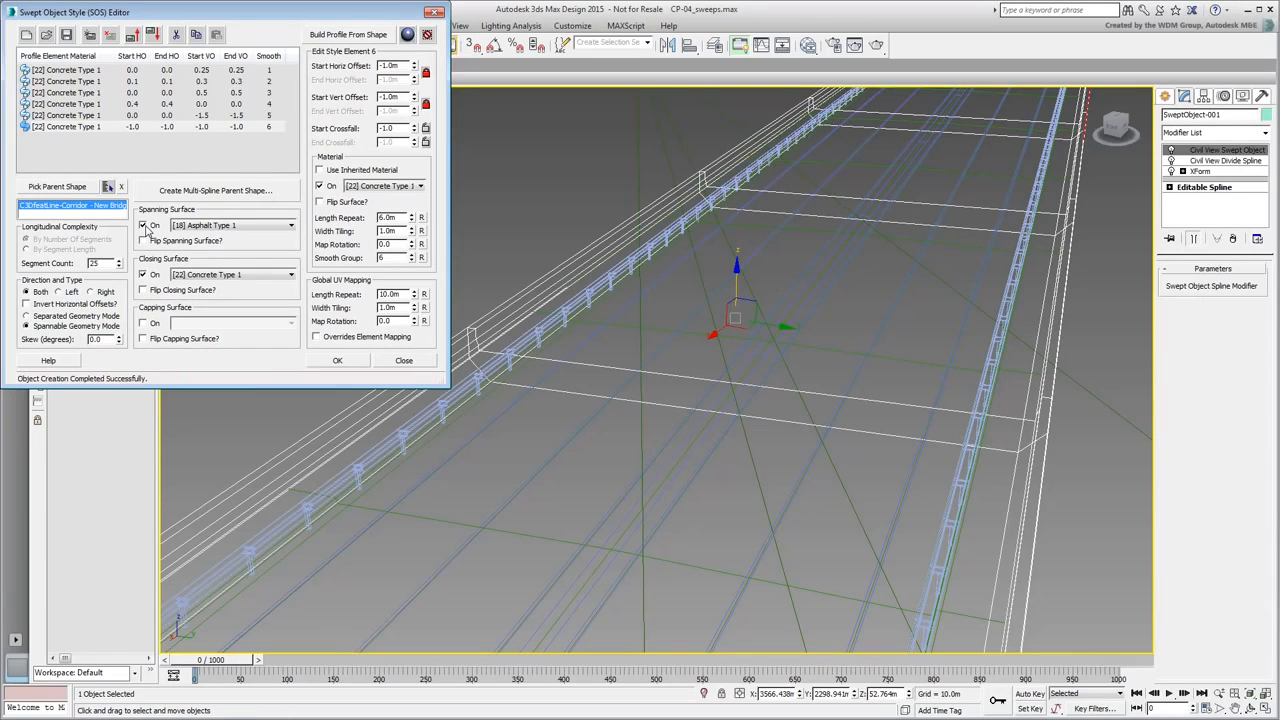
Turn on the capping surface with [22] Concrete Type 1 and return the viewport to shaded display.
{"action": "left_click", "coordinate": [144, 324]}
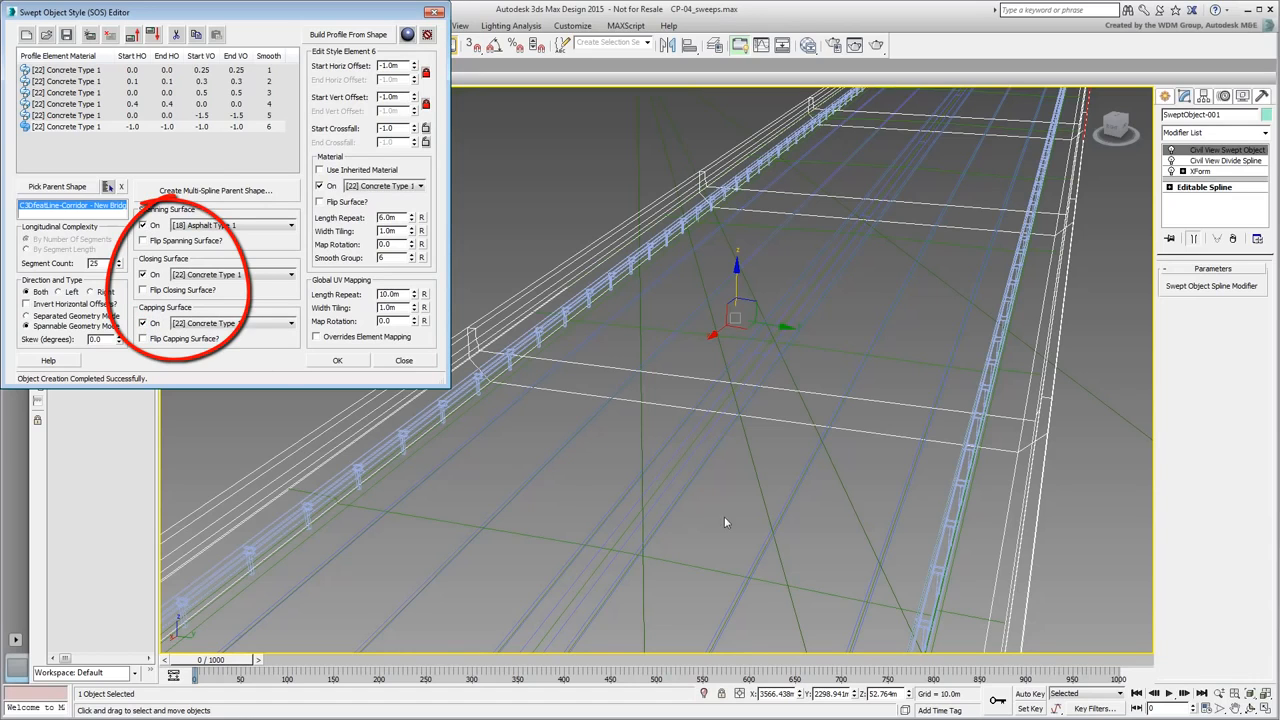
{"action": "key", "text": "F3"}
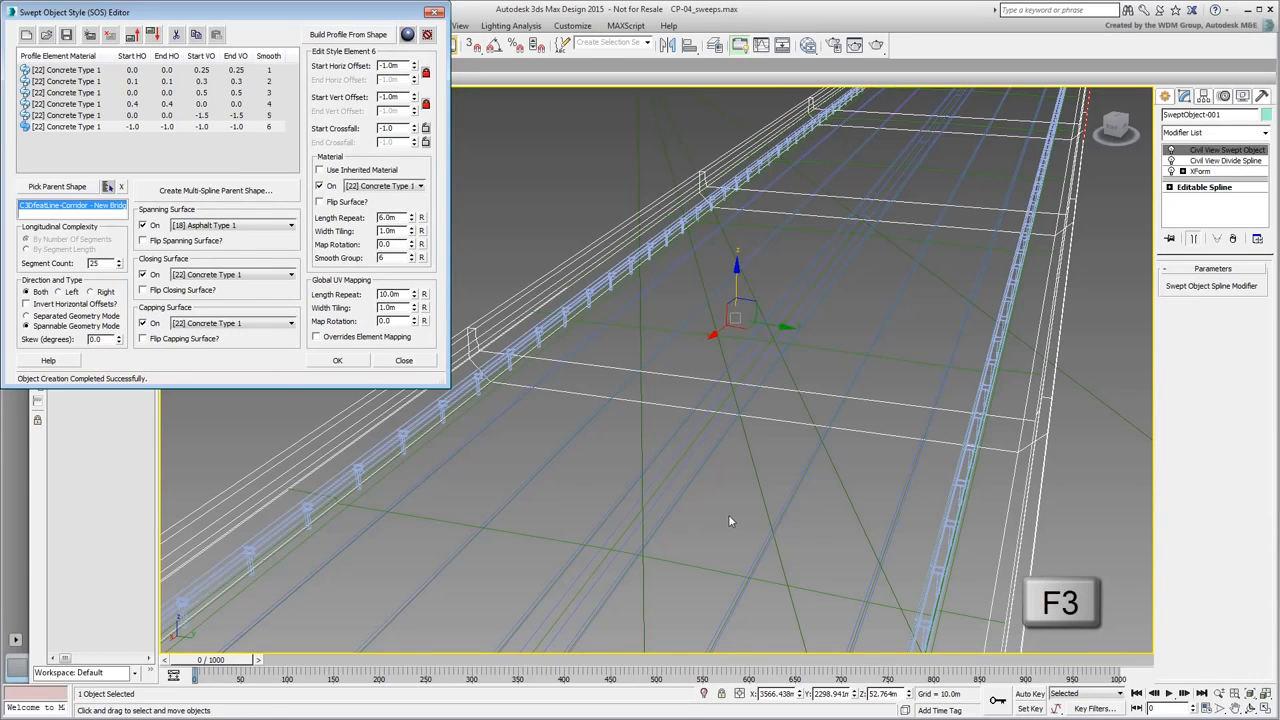
{"action": "middle_click_drag", "start_coordinate": [728, 514], "coordinate": [802, 454]}
{"action": "key", "text": "F3"}
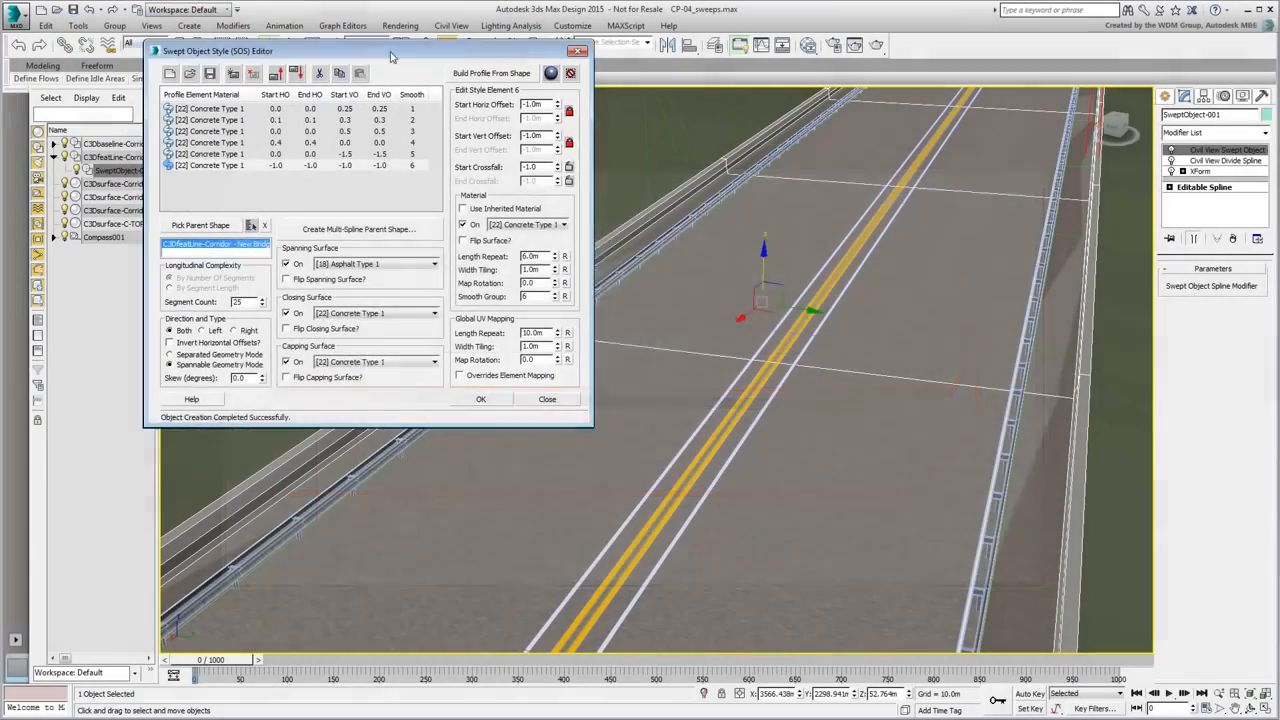
Select the parent corridor feature line, lower it 0.25 m in Z using relative offset entry, and inspect the bridge from below and above.
{"action": "left_click", "coordinate": [107, 158]}
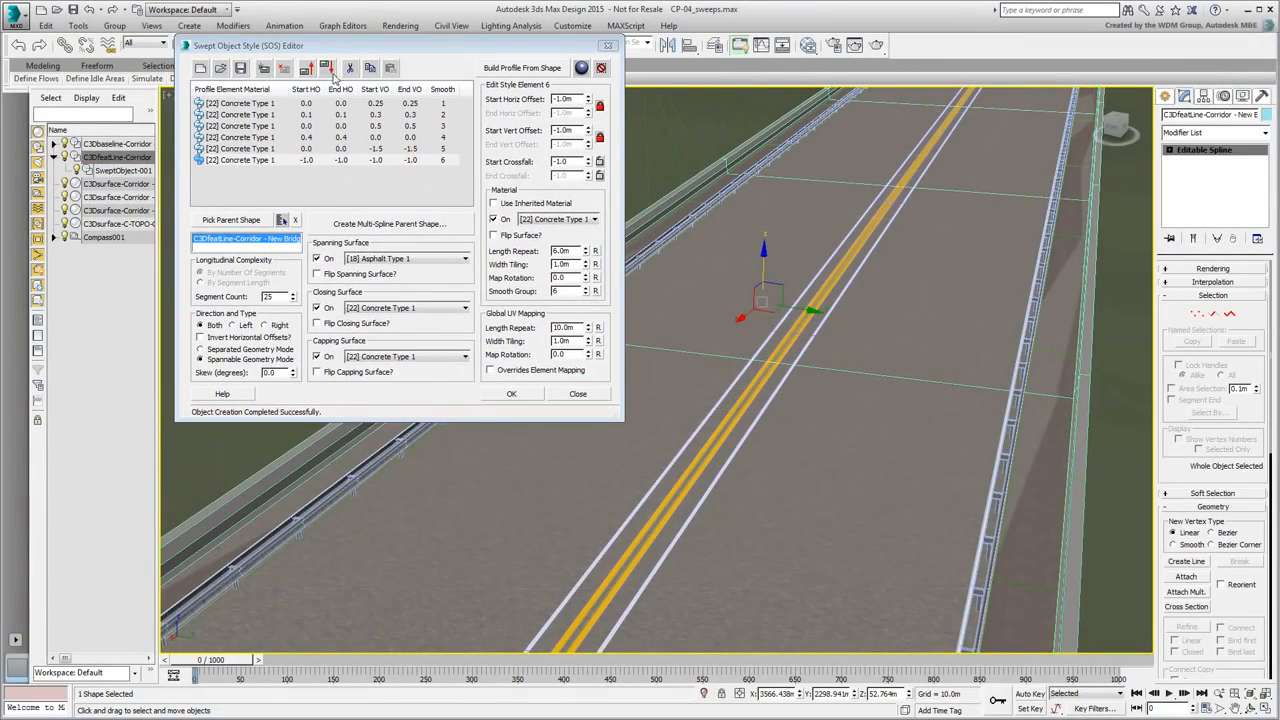
{"action": "left_click_drag", "start_coordinate": [391, 38], "coordinate": [257, 264]}
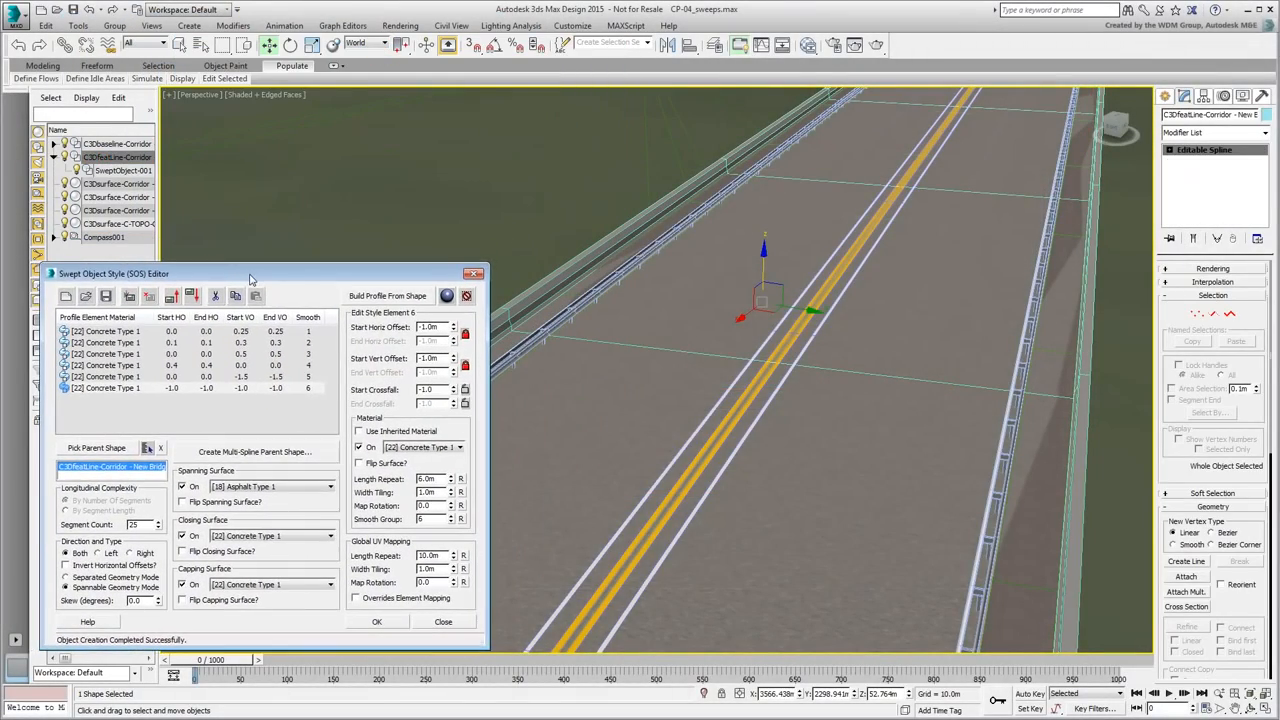
{"action": "left_click", "coordinate": [739, 693]}
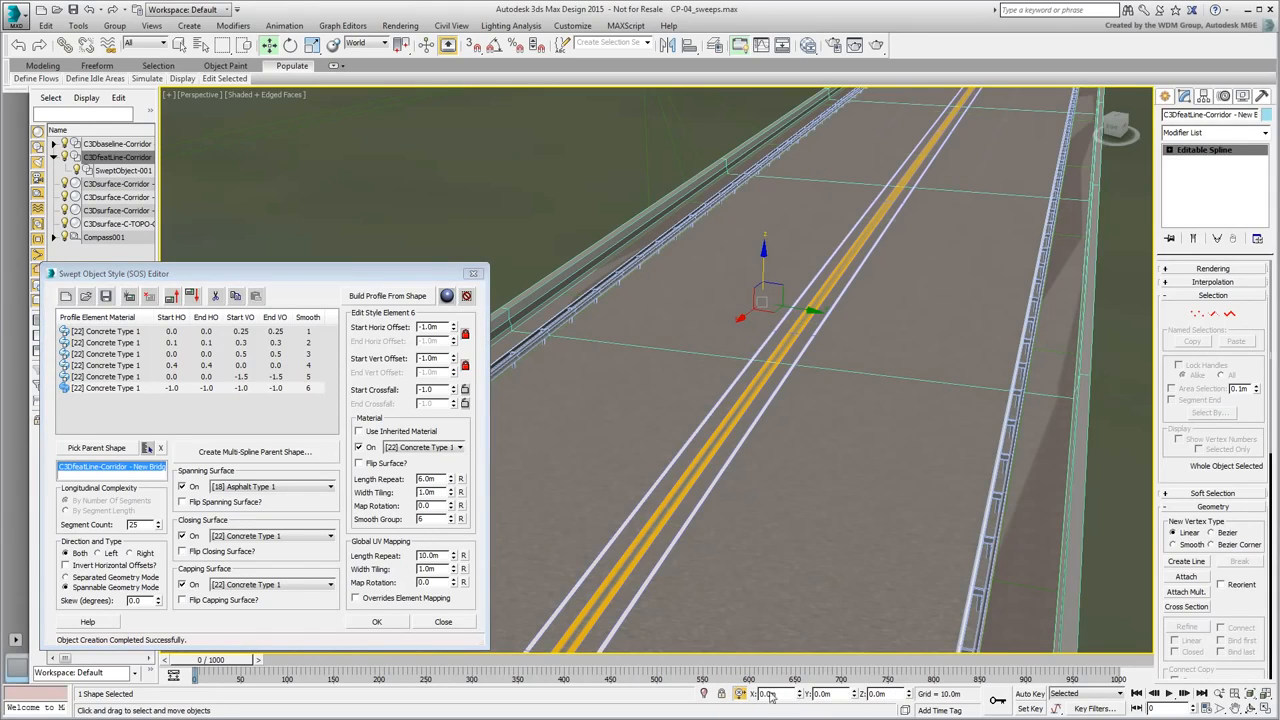
{"action": "left_click", "coordinate": [892, 693]}
{"action": "type", "text": "-.25"}
{"action": "key", "text": "Return"}
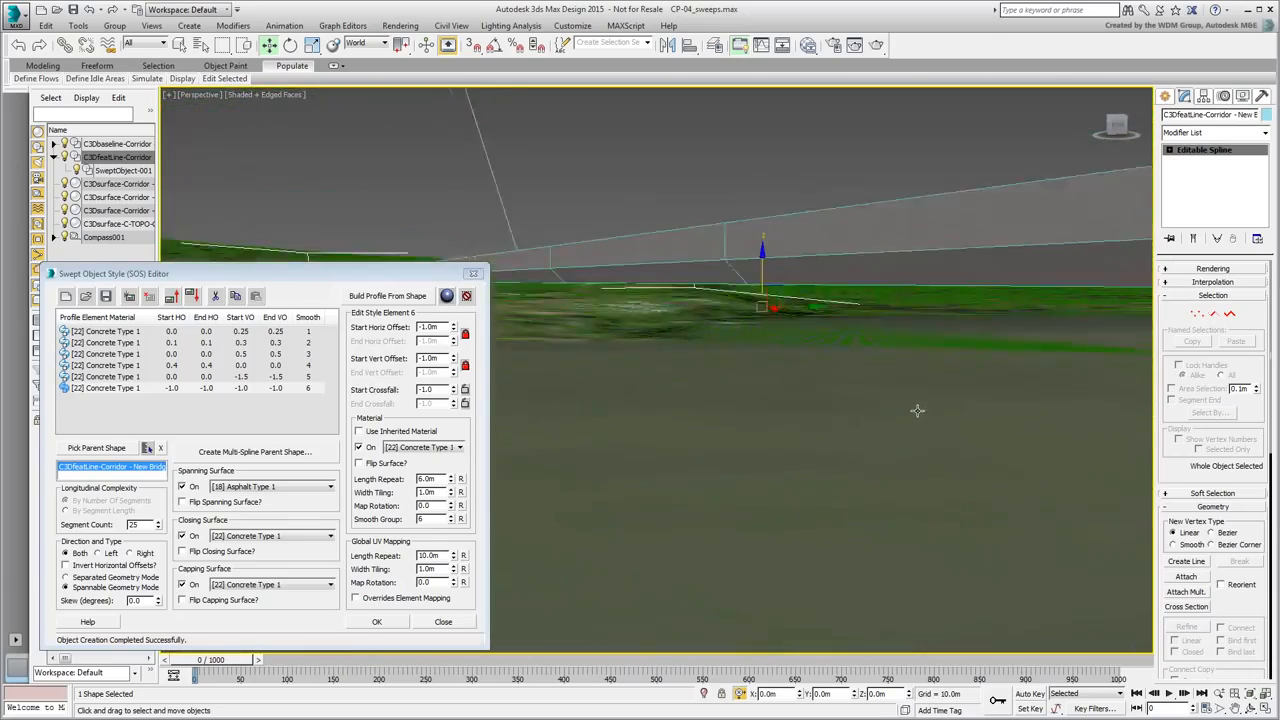
{"action": "middle_click_drag", "start_coordinate": [917, 410], "coordinate": [858, 427], "text": "alt"}
{"action": "middle_click_drag", "start_coordinate": [915, 465], "coordinate": [922, 471], "text": "alt"}
{"action": "middle_click_drag", "start_coordinate": [980, 503], "coordinate": [742, 393], "text": "alt"}
{"action": "scroll", "coordinate": [814, 423], "scroll_direction": "up", "scroll_amount": 5}
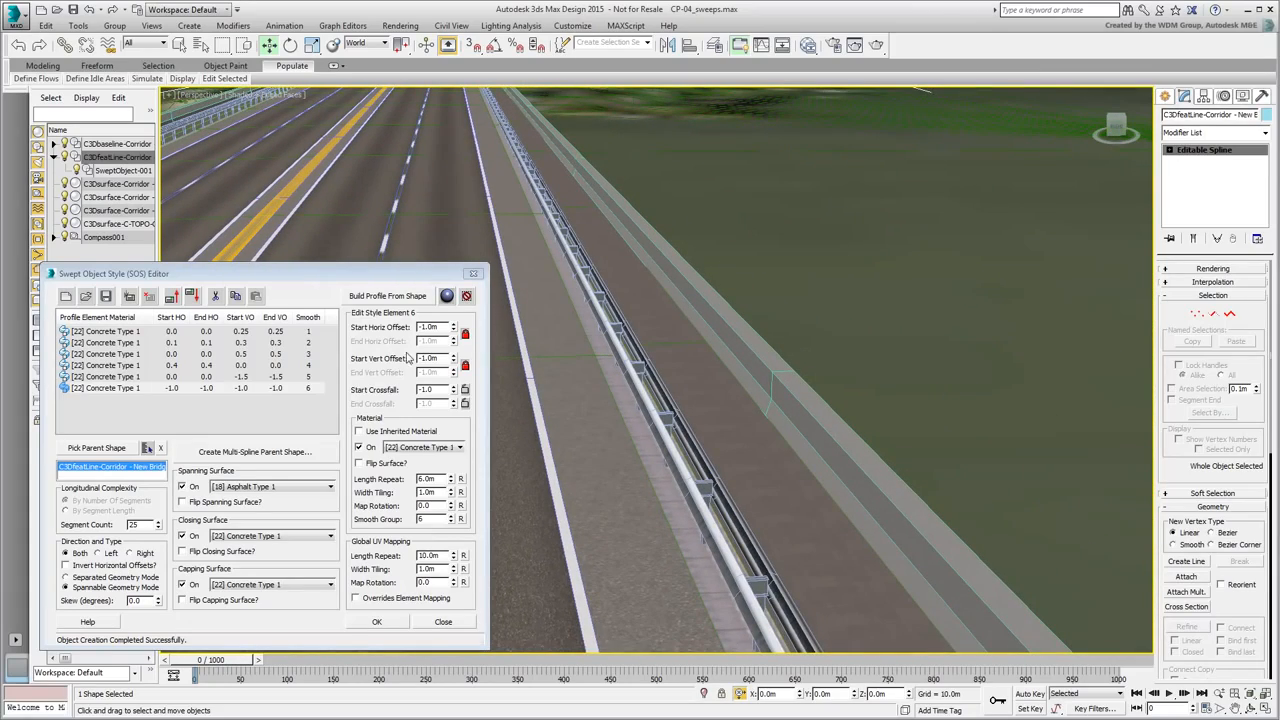
Set the horizontal offset of the fourth profile element to 0.2 m and duplicate that element.
{"action": "left_click", "coordinate": [117, 366]}
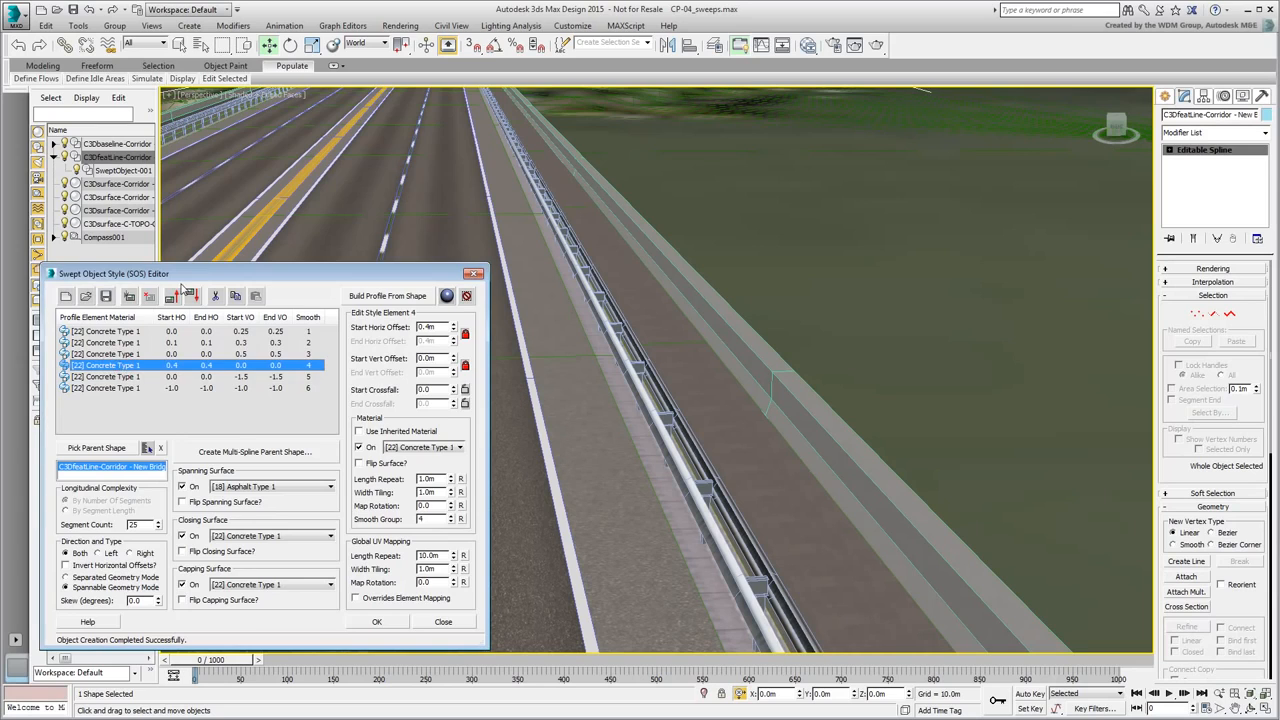
{"action": "left_click_drag", "start_coordinate": [210, 275], "coordinate": [171, 14]}
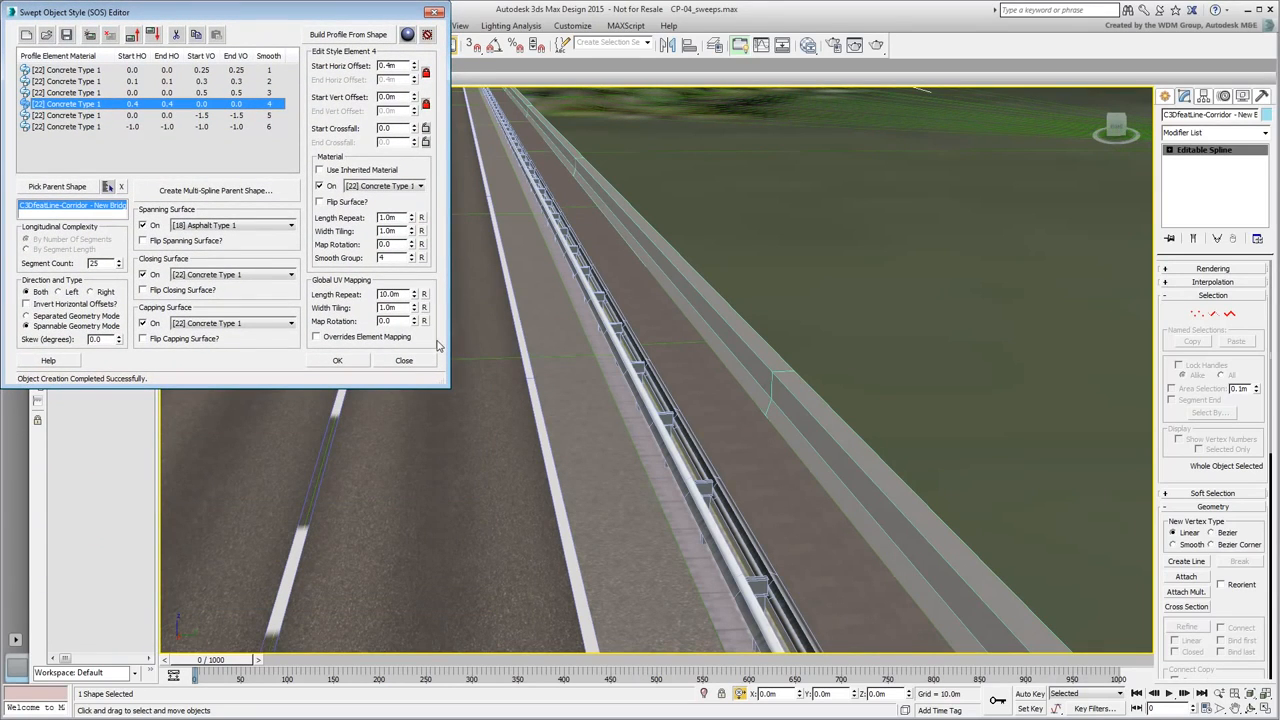
{"action": "double_click", "coordinate": [403, 66]}
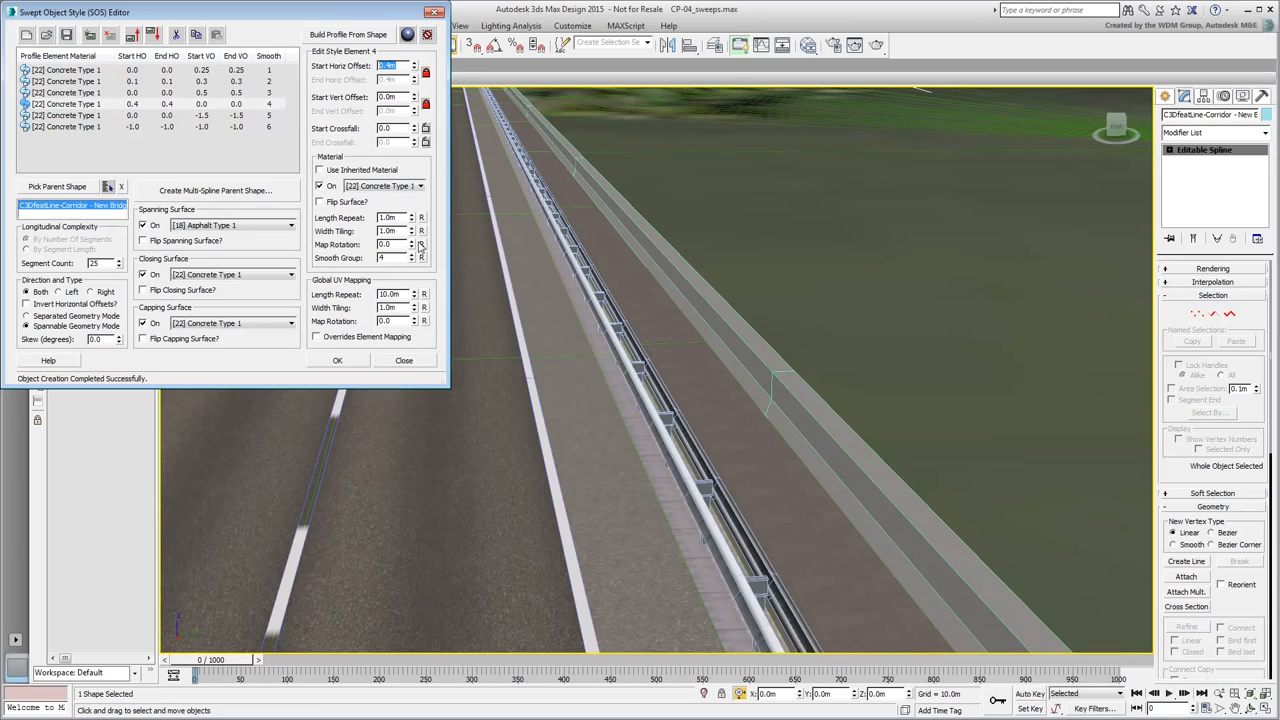
{"action": "type", "text": "0.2"}
{"action": "key", "text": "Return"}
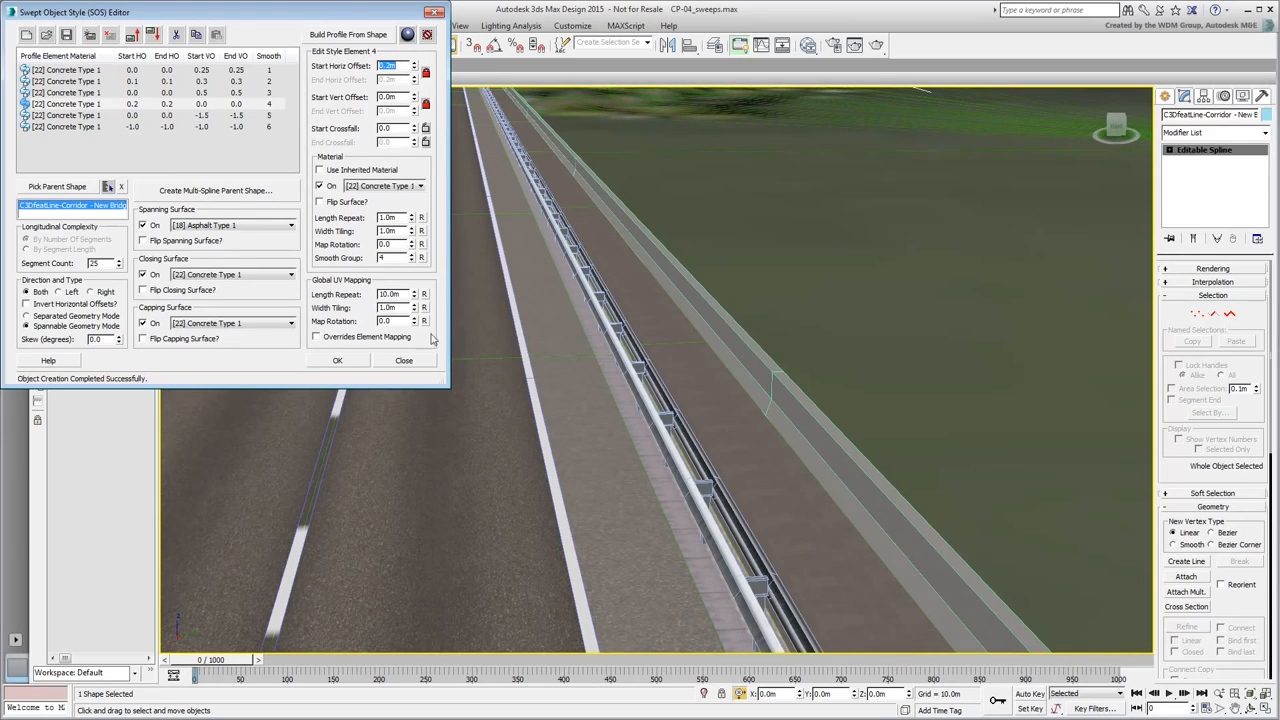
{"action": "left_click", "coordinate": [195, 35]}
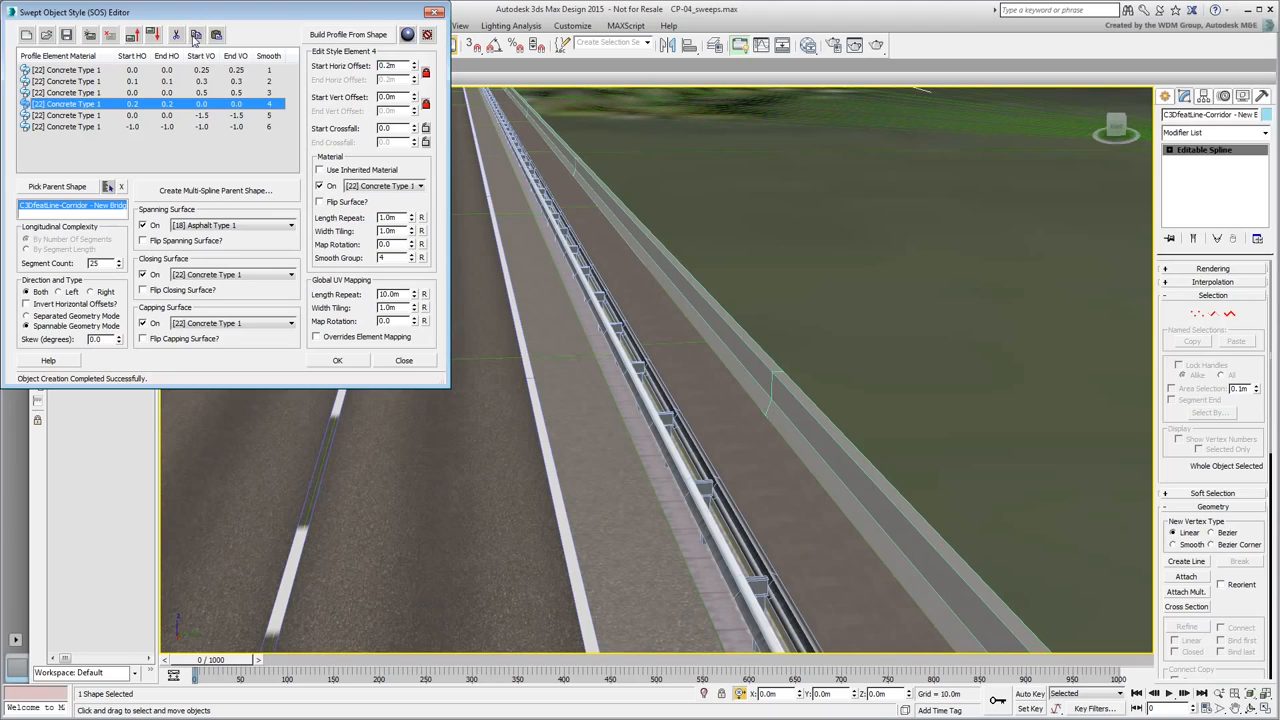
{"action": "left_click", "coordinate": [215, 35]}
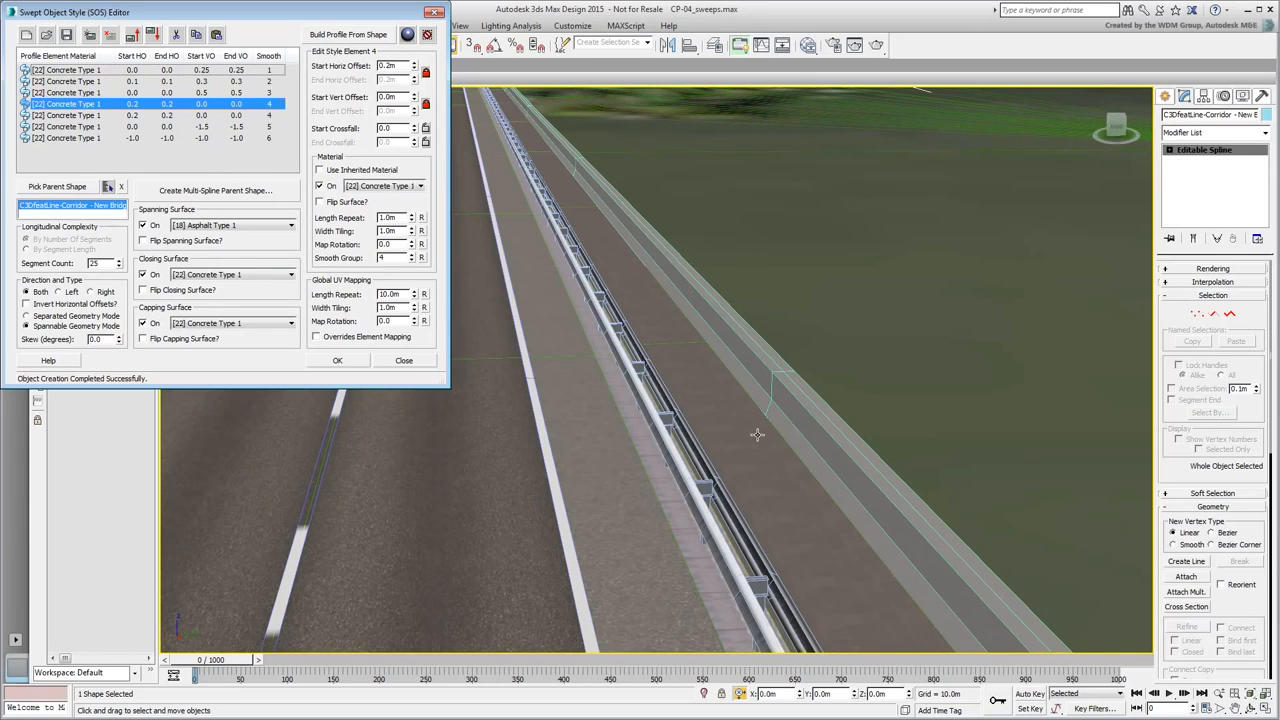
Insert a profile element between the two 0.2 m elements with 0 m horizontal offset, 1.2 m vertical offset and the [30] Railing Type 2 material.
{"action": "left_click", "coordinate": [79, 105]}
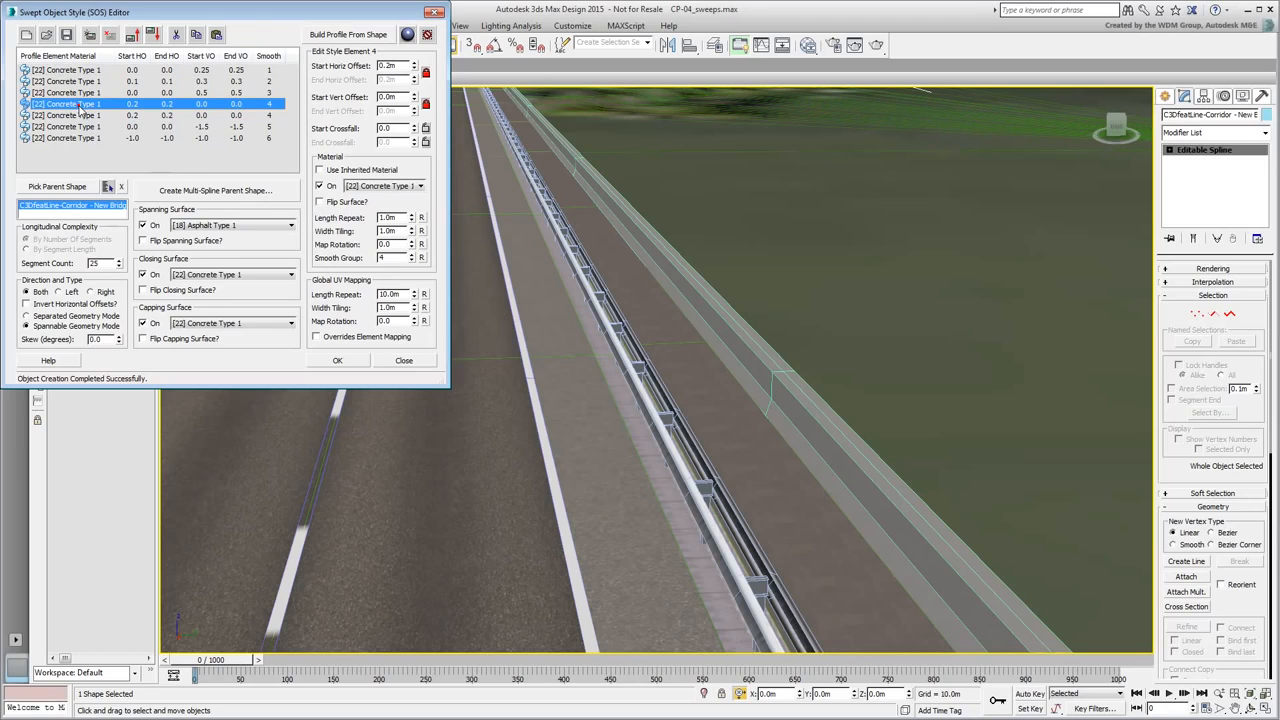
{"action": "left_click", "coordinate": [88, 36]}
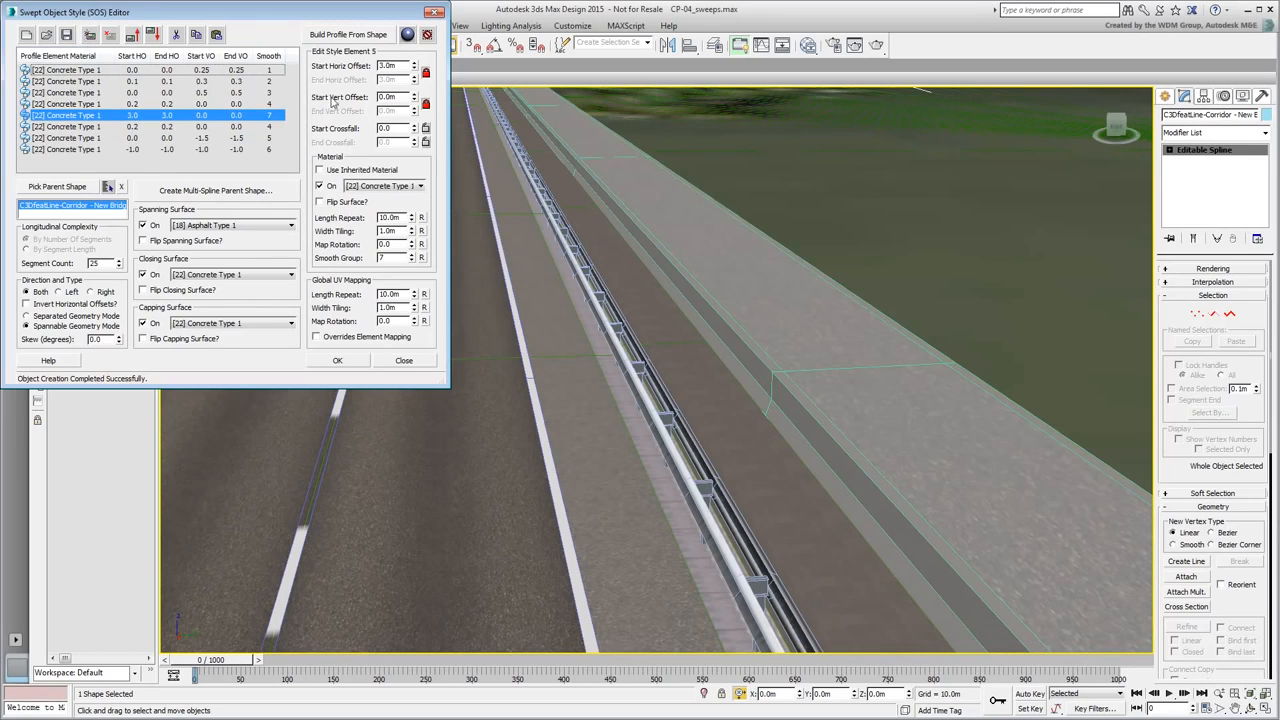
{"action": "right_click", "coordinate": [415, 70]}
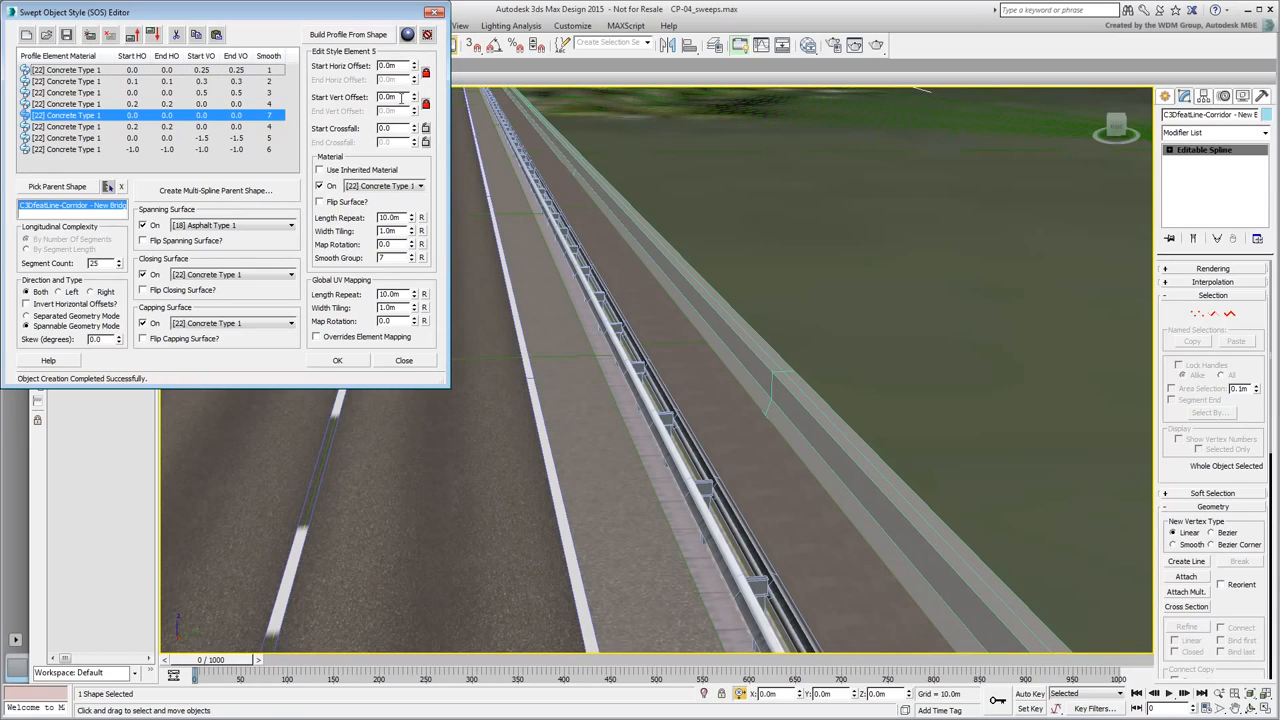
{"action": "left_click_drag", "start_coordinate": [400, 97], "coordinate": [372, 97]}
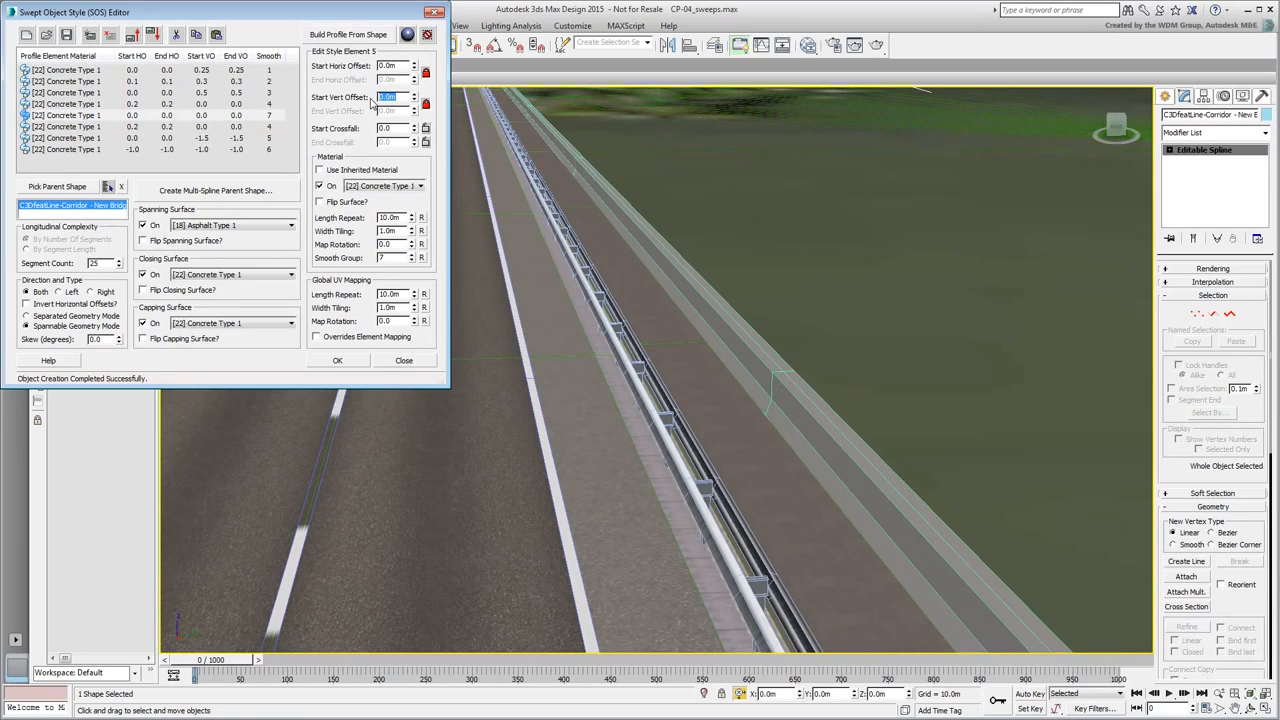
{"action": "type", "text": "1.2"}
{"action": "key", "text": "Return"}
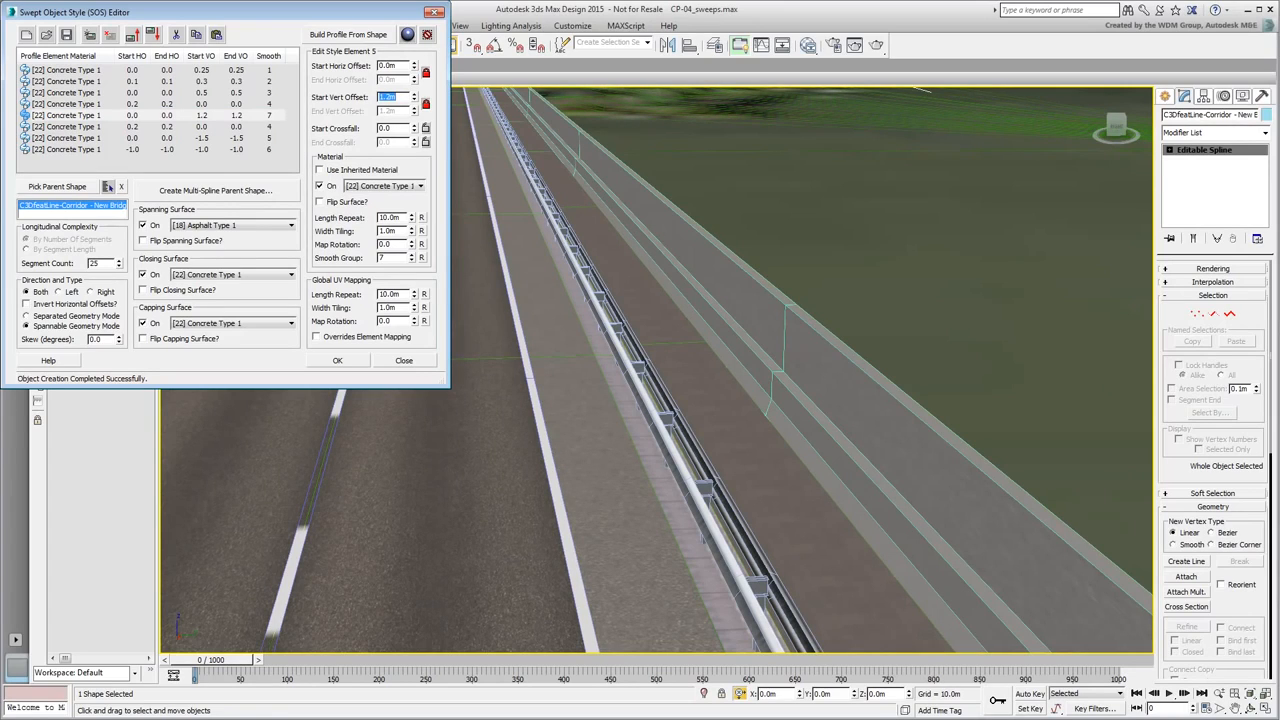
{"action": "left_click", "coordinate": [420, 186]}
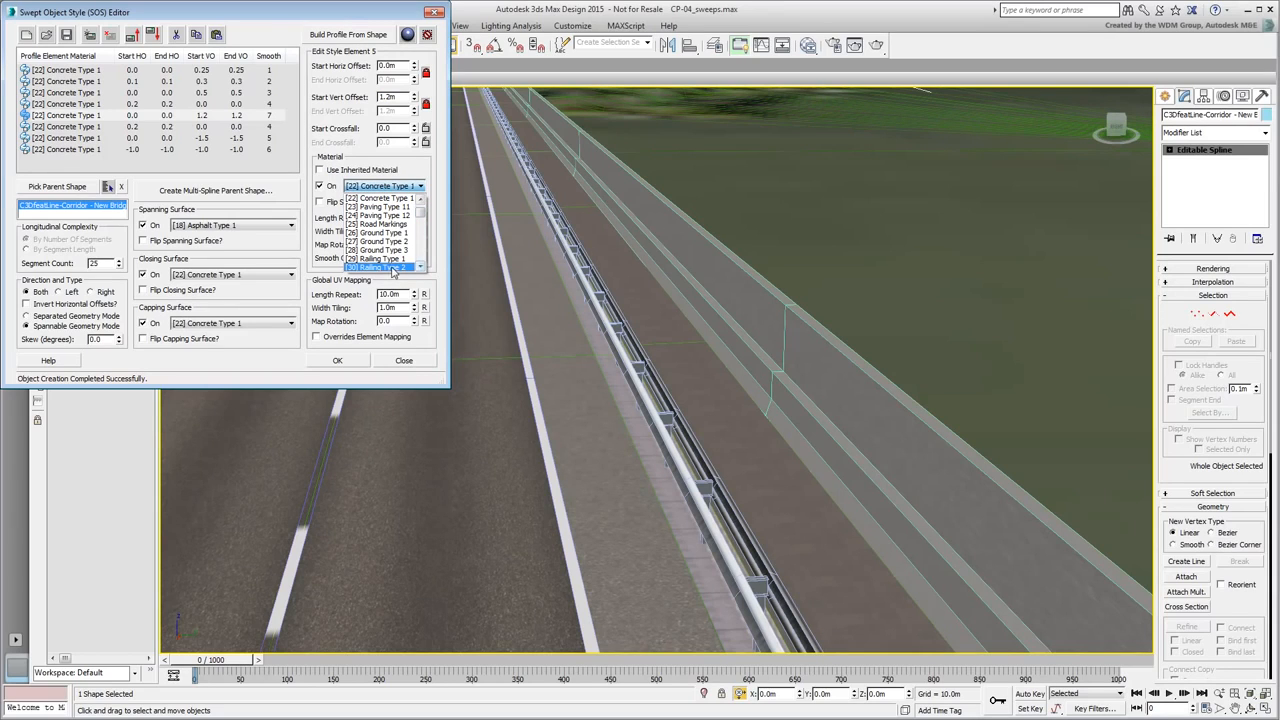
{"action": "left_click", "coordinate": [380, 268]}
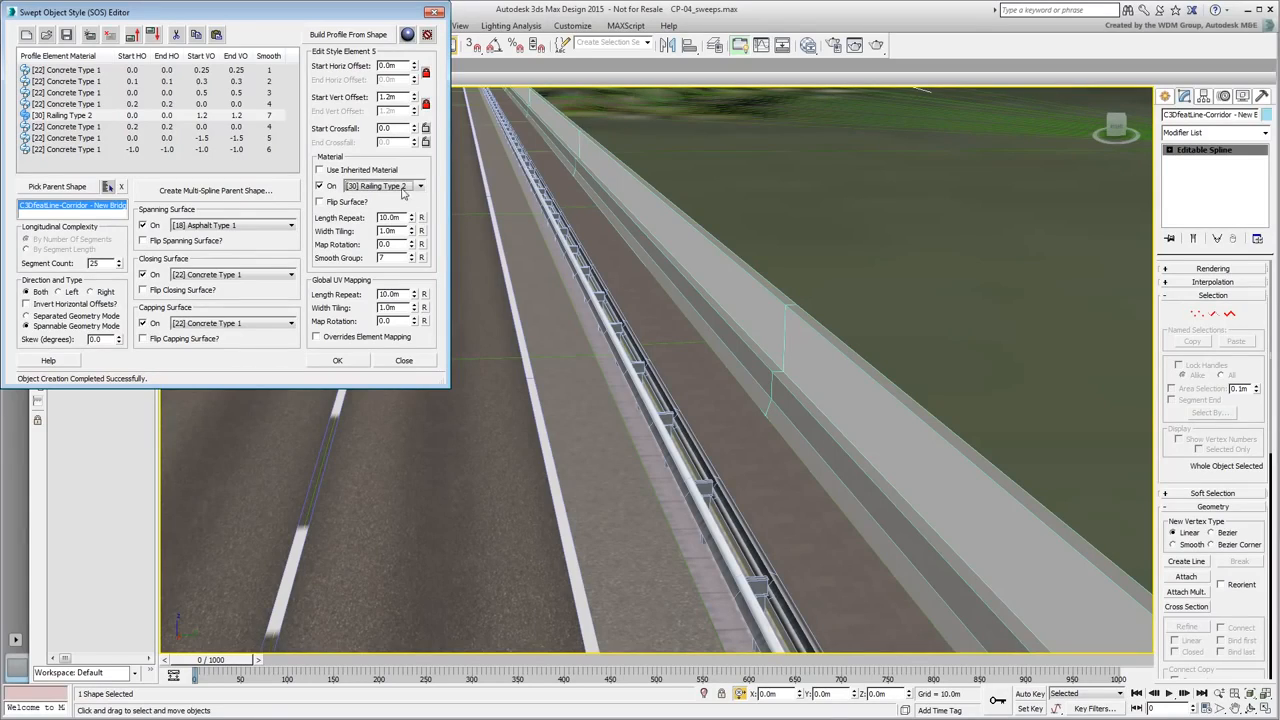
Duplicate the railing profile element and set the second copy's vertical offset to -1.2 m.
{"action": "left_click", "coordinate": [60, 115]}
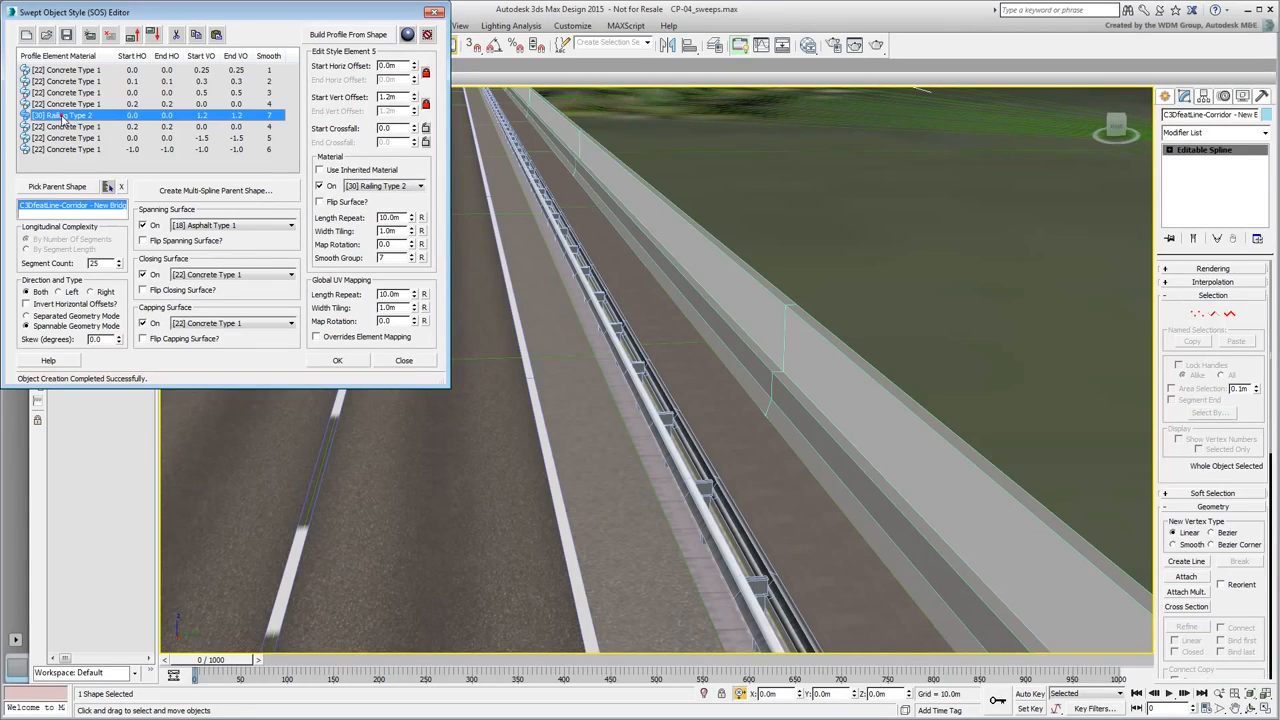
{"action": "left_click", "coordinate": [196, 35]}
{"action": "left_click", "coordinate": [216, 35]}
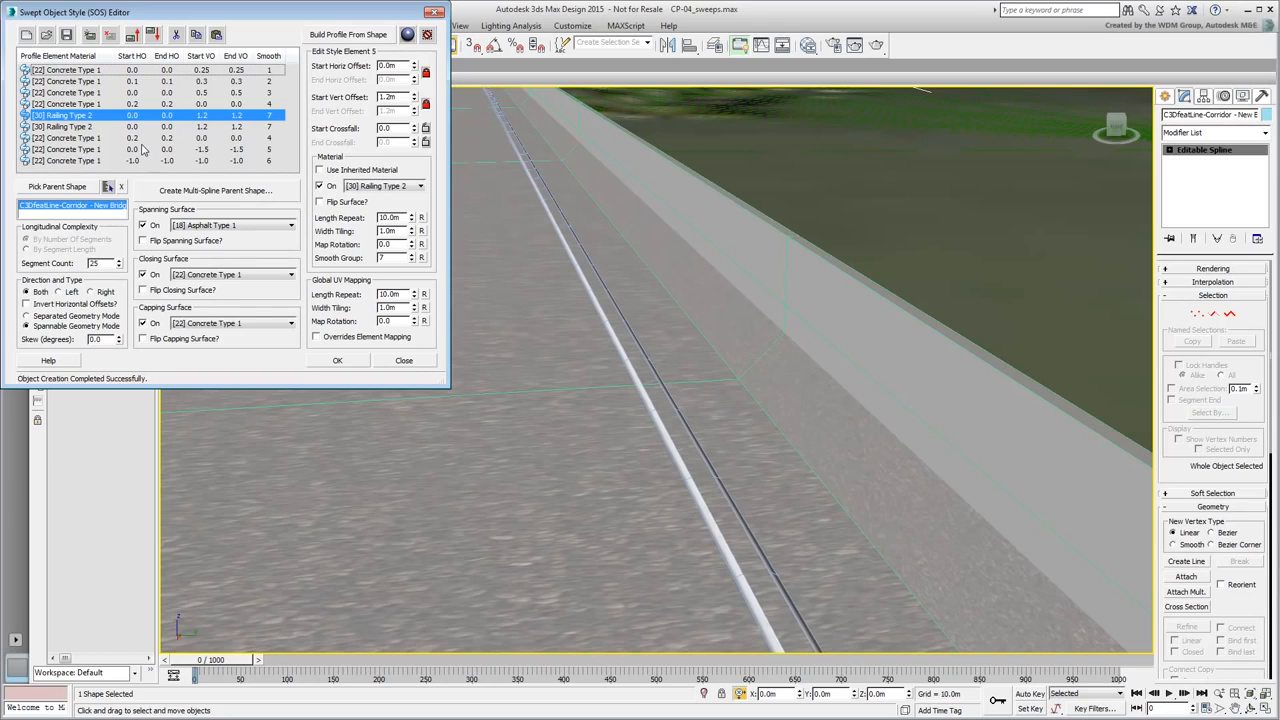
{"action": "left_click", "coordinate": [381, 96]}
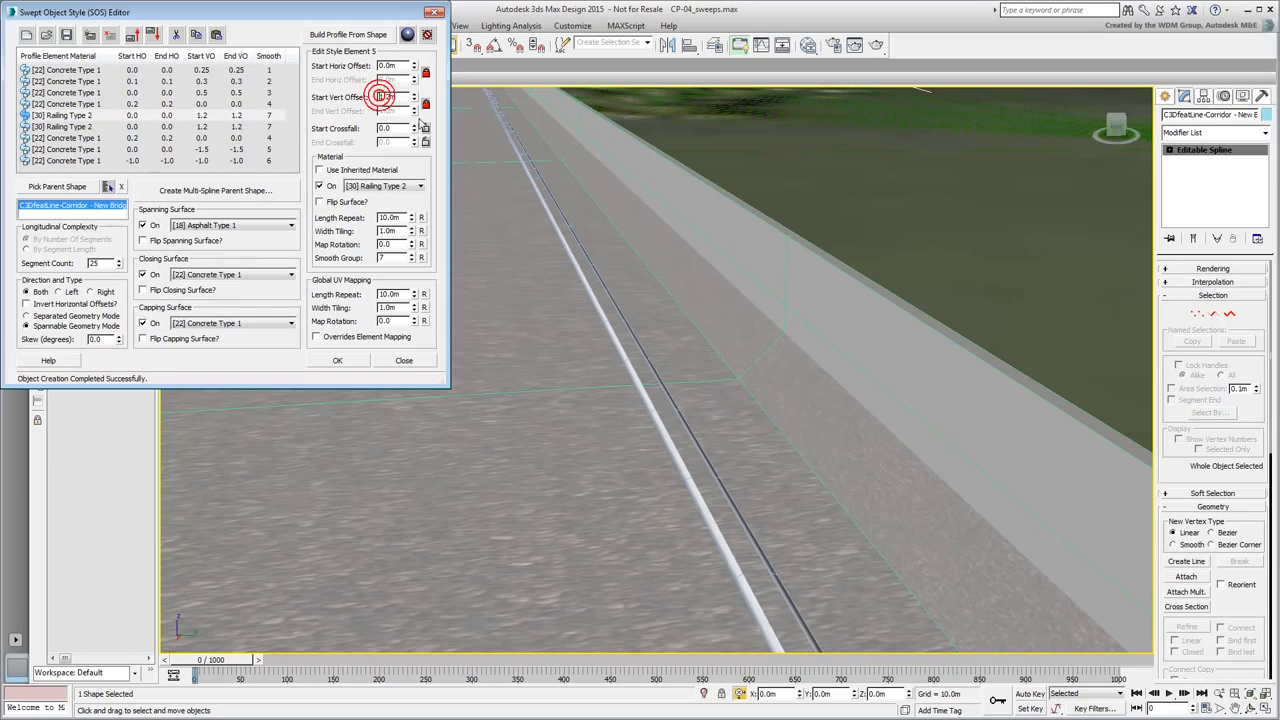
{"action": "left_click", "coordinate": [88, 127]}
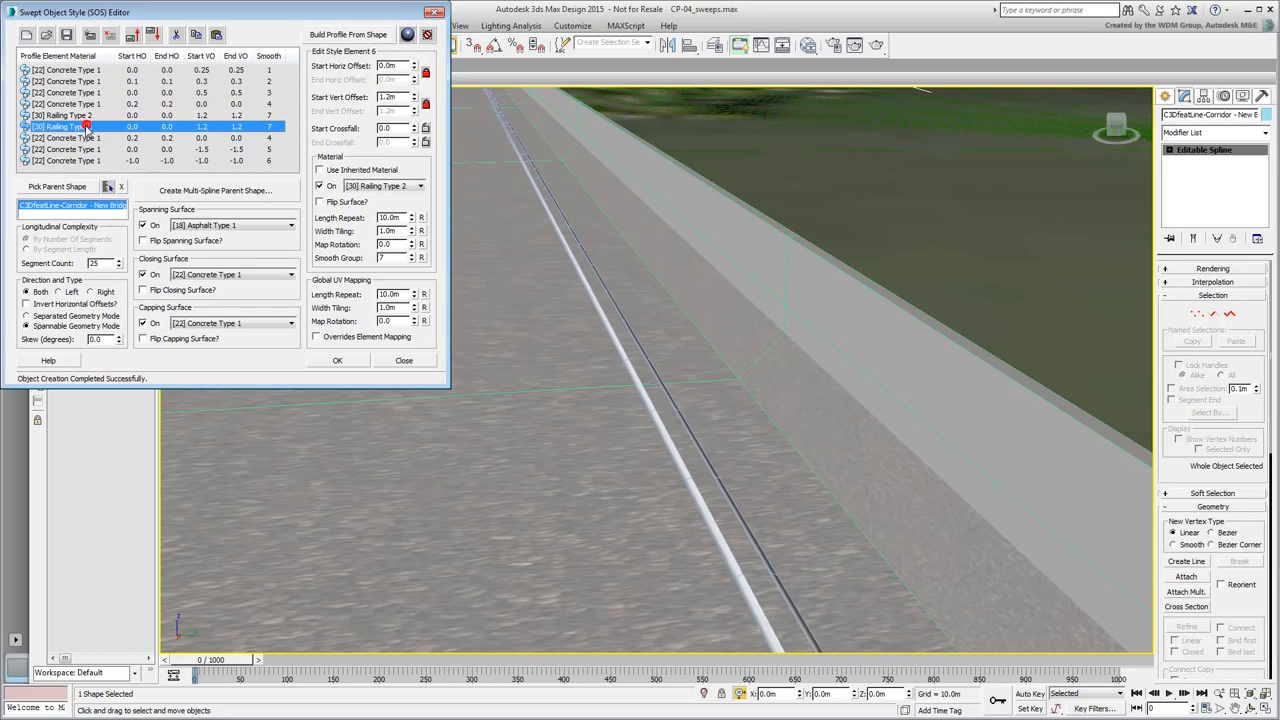
{"action": "left_click", "coordinate": [381, 96]}
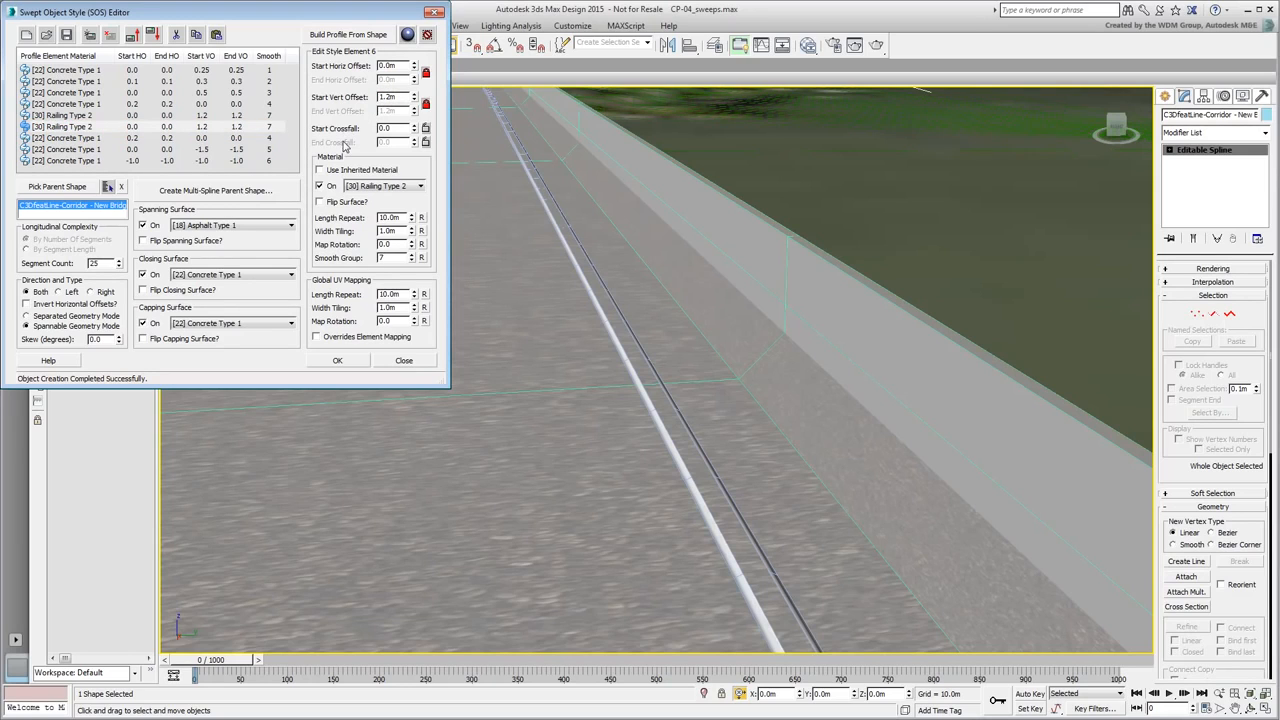
{"action": "type", "text": "-1.2"}
{"action": "key", "text": "Return"}
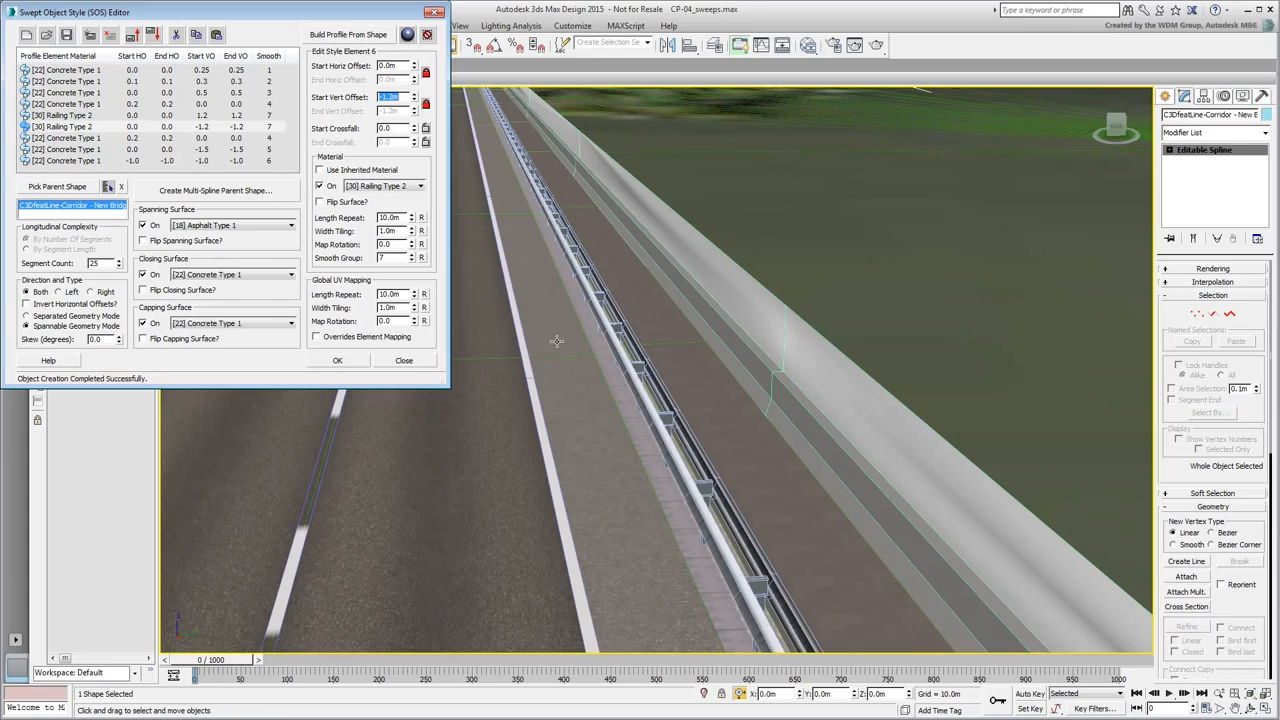
Change the smooth group of the second railing element to 6 to separate its shading from the first.
{"action": "scroll", "coordinate": [705, 350], "scroll_direction": "up", "scroll_amount": 5}
{"action": "scroll", "coordinate": [716, 344], "scroll_direction": "up", "scroll_amount": 5}
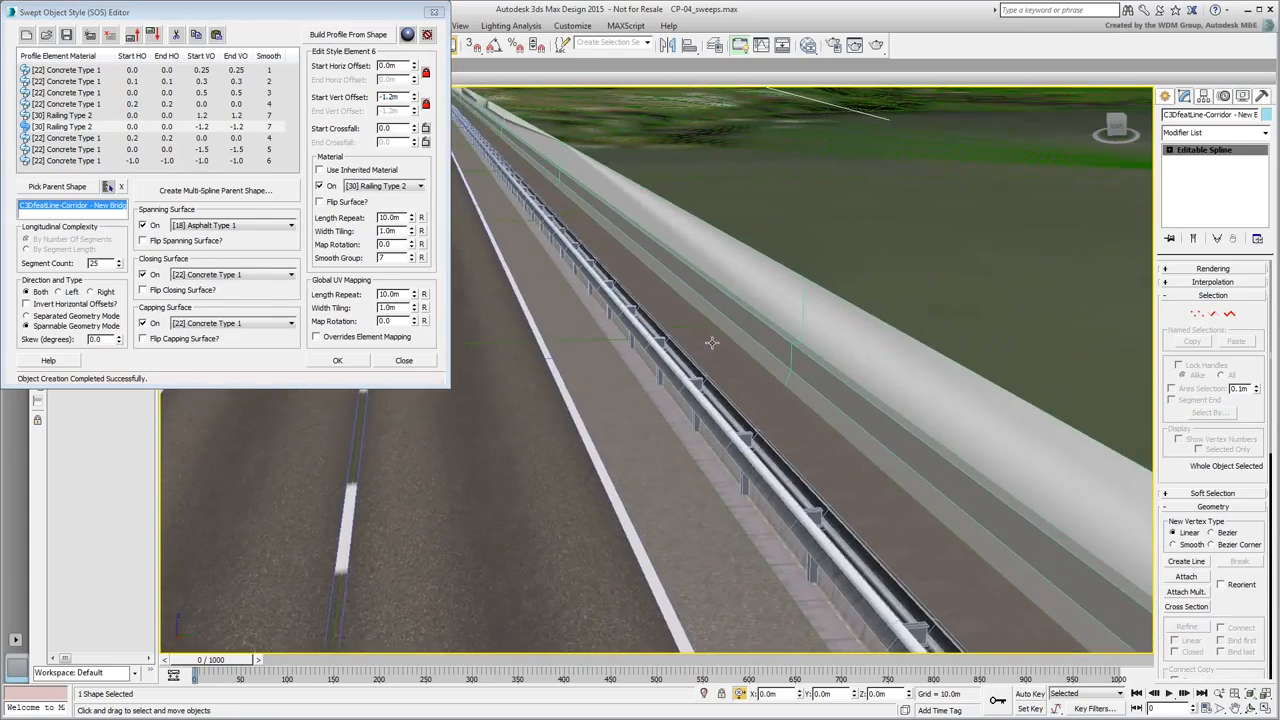
{"action": "scroll", "coordinate": [715, 345], "scroll_direction": "up", "scroll_amount": 5}
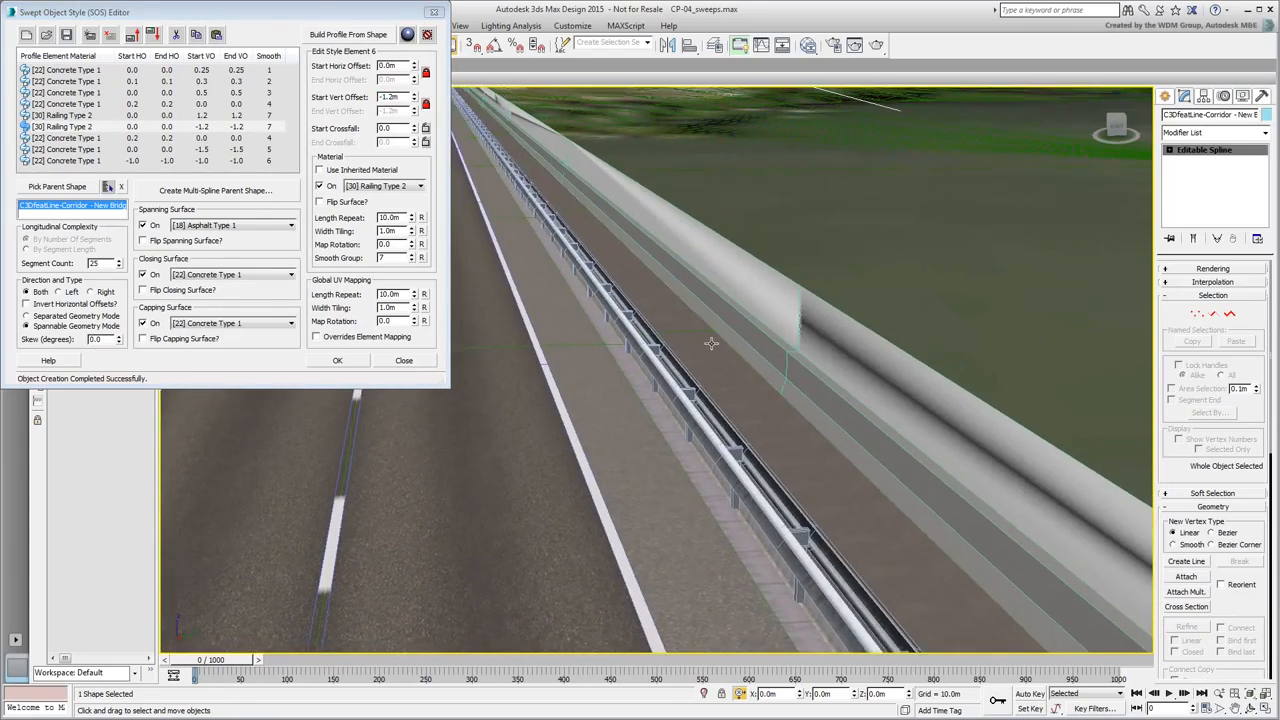
{"action": "scroll", "coordinate": [714, 346], "scroll_direction": "up", "scroll_amount": 2}
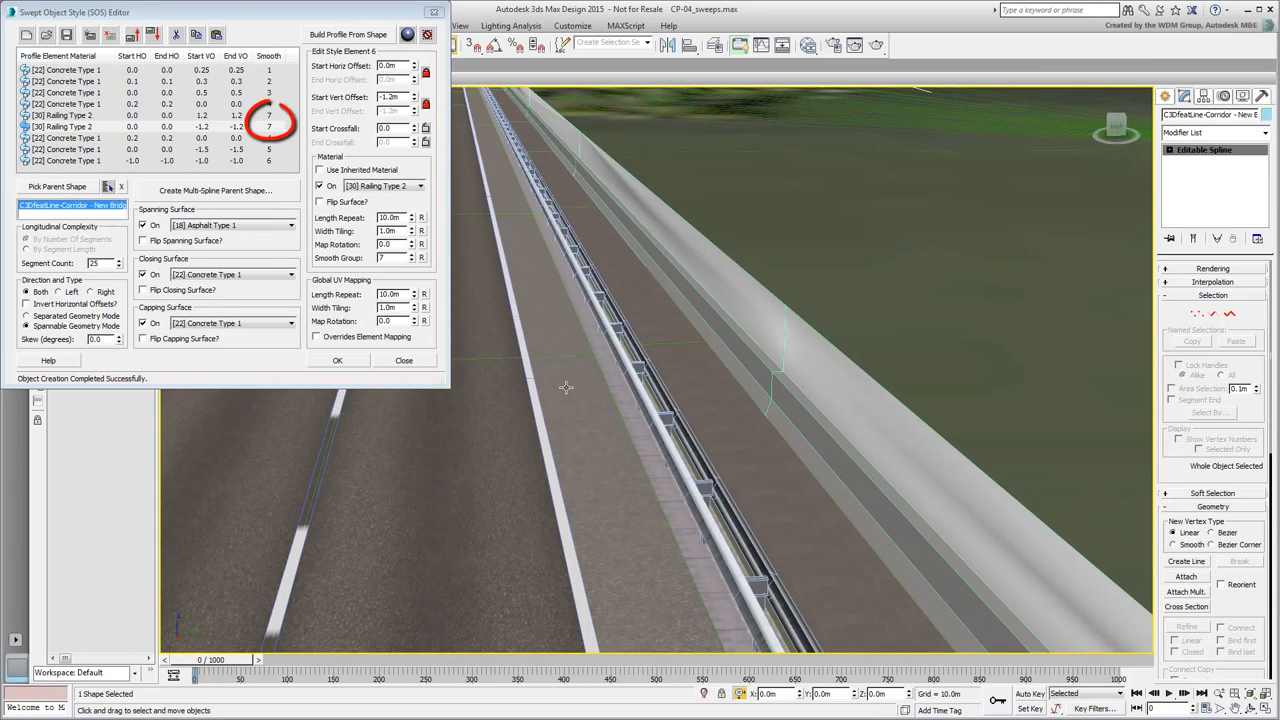
{"action": "middle_click_drag", "start_coordinate": [600, 385], "coordinate": [613, 384], "text": "alt"}
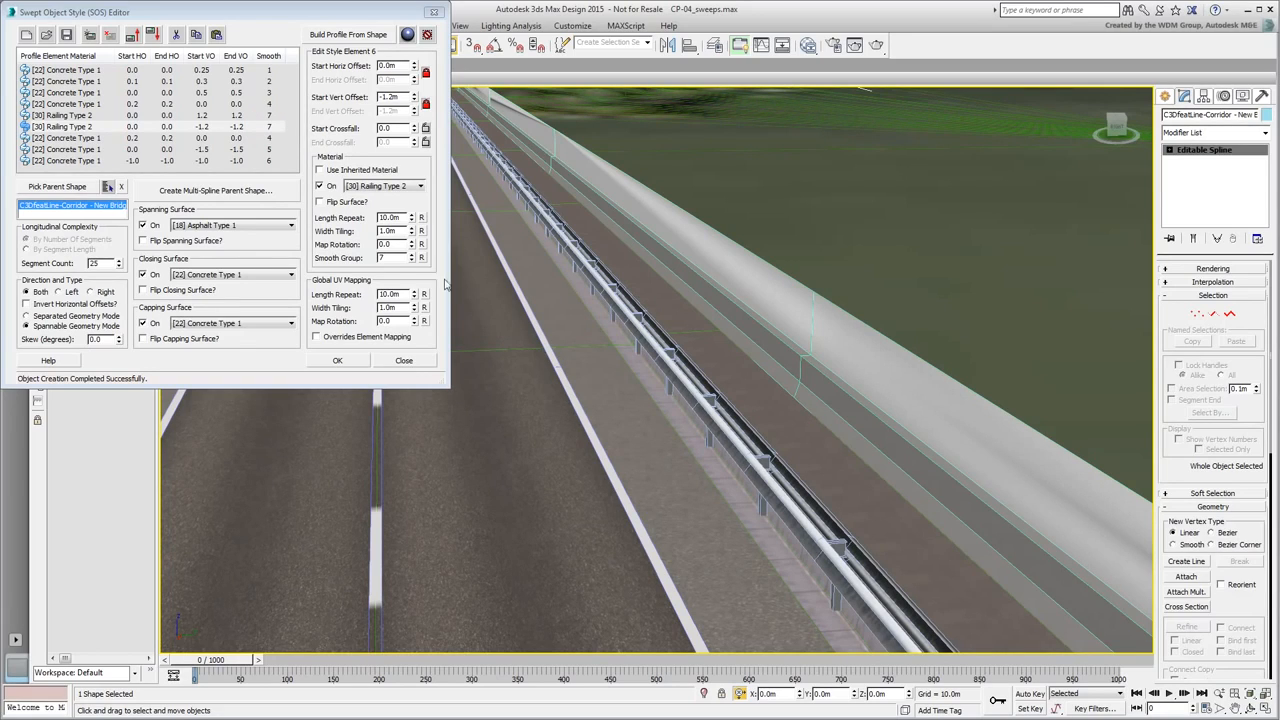
{"action": "left_click", "coordinate": [99, 128]}
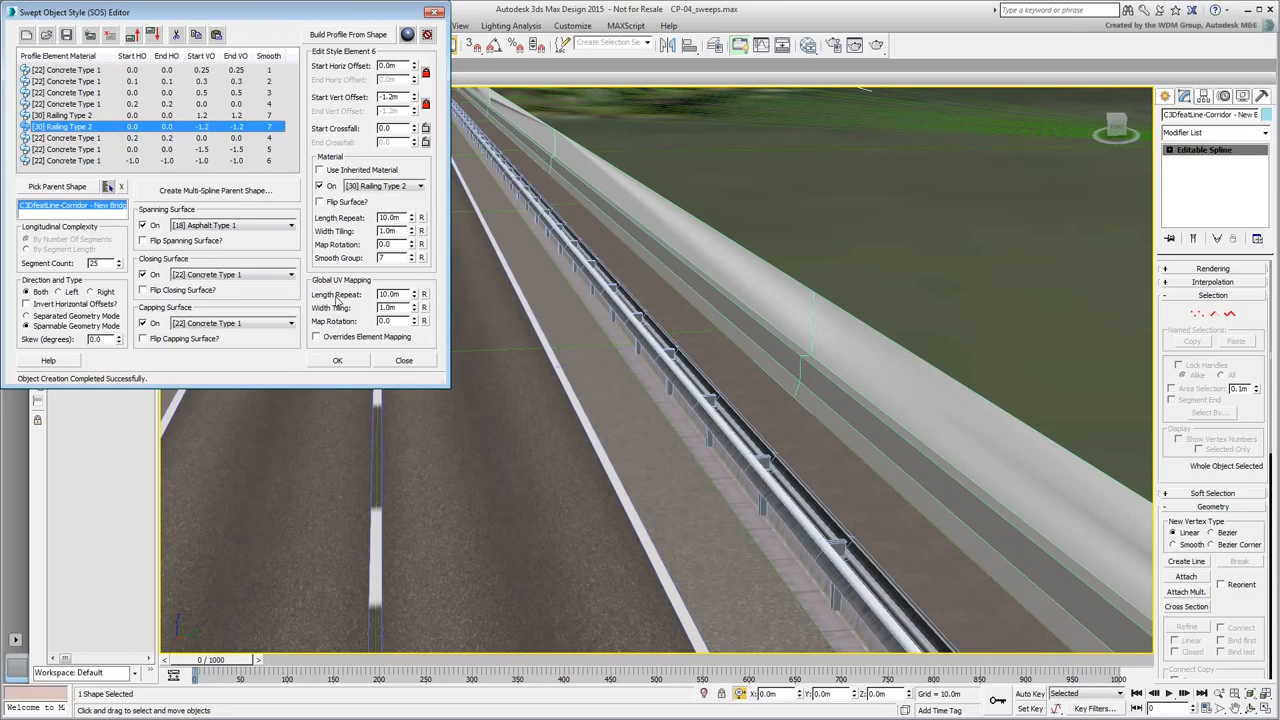
{"action": "left_click", "coordinate": [410, 261]}
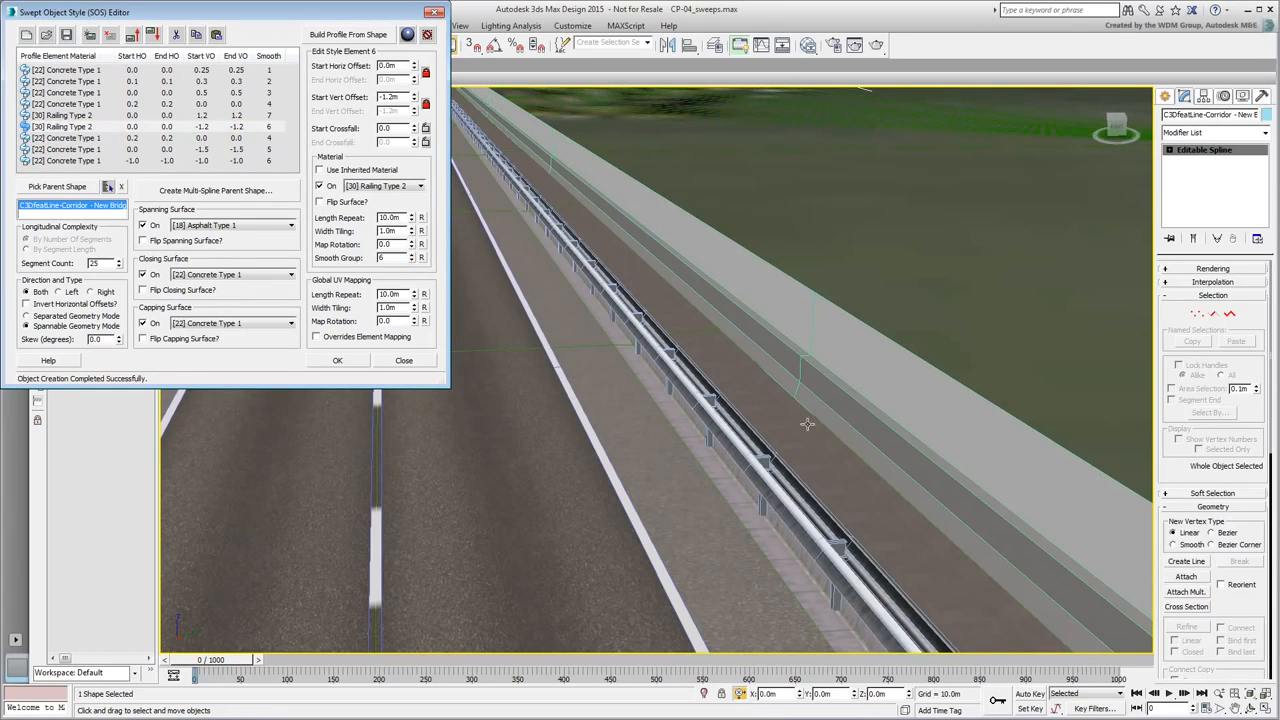
{"action": "mouse_move", "coordinate": [807, 424]}
{"action": "middle_mouse_down", "text": "alt"}
{"action": "mouse_move", "coordinate": [820, 428]}
{"action": "mouse_move", "coordinate": [757, 424]}
{"action": "mouse_move", "coordinate": [800, 427]}
{"action": "middle_mouse_up", "text": "alt"}
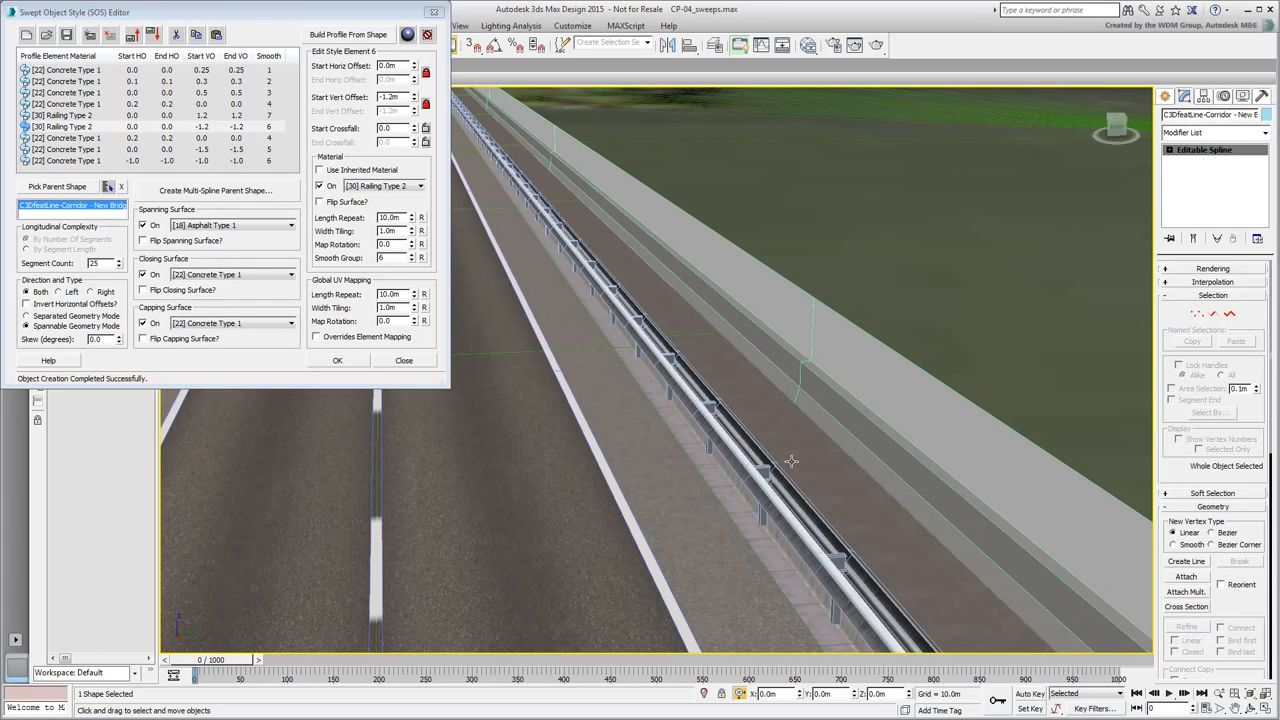
Open the Slate Material Editor and create a new view named Sweeps.
{"action": "left_click", "coordinate": [808, 45]}
{"action": "right_click", "coordinate": [697, 275]}
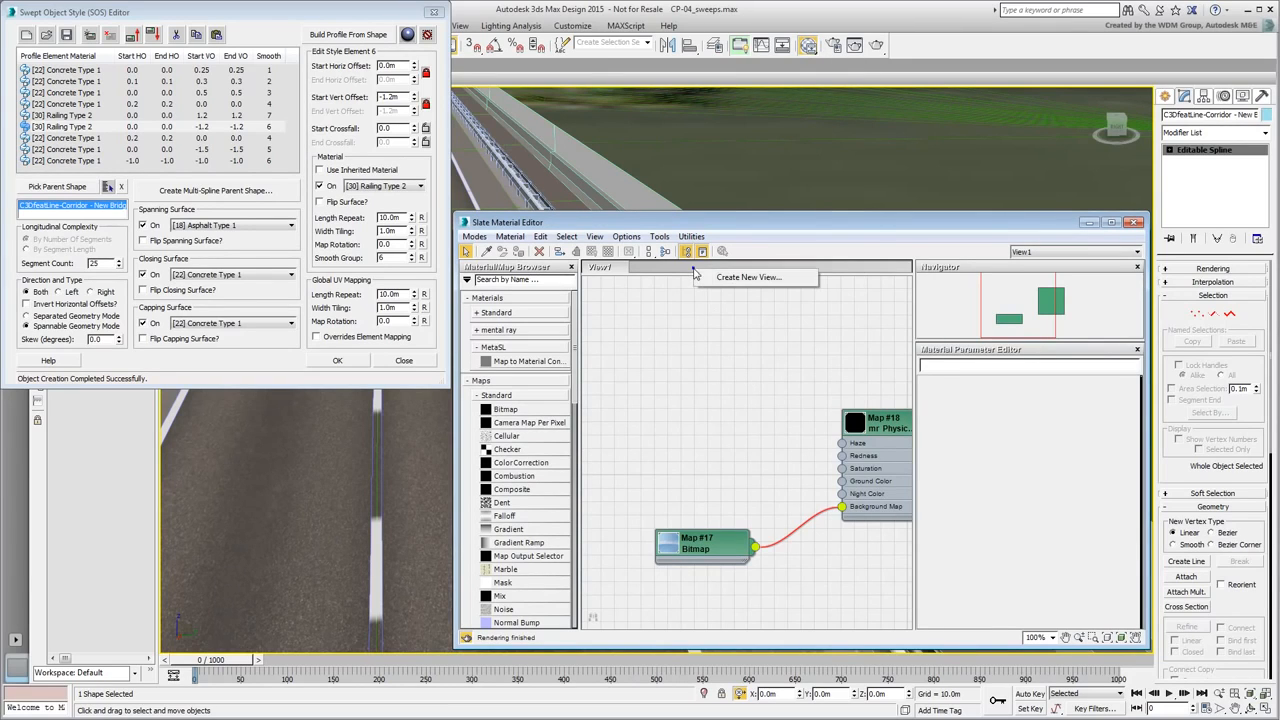
{"action": "left_click", "coordinate": [747, 278]}
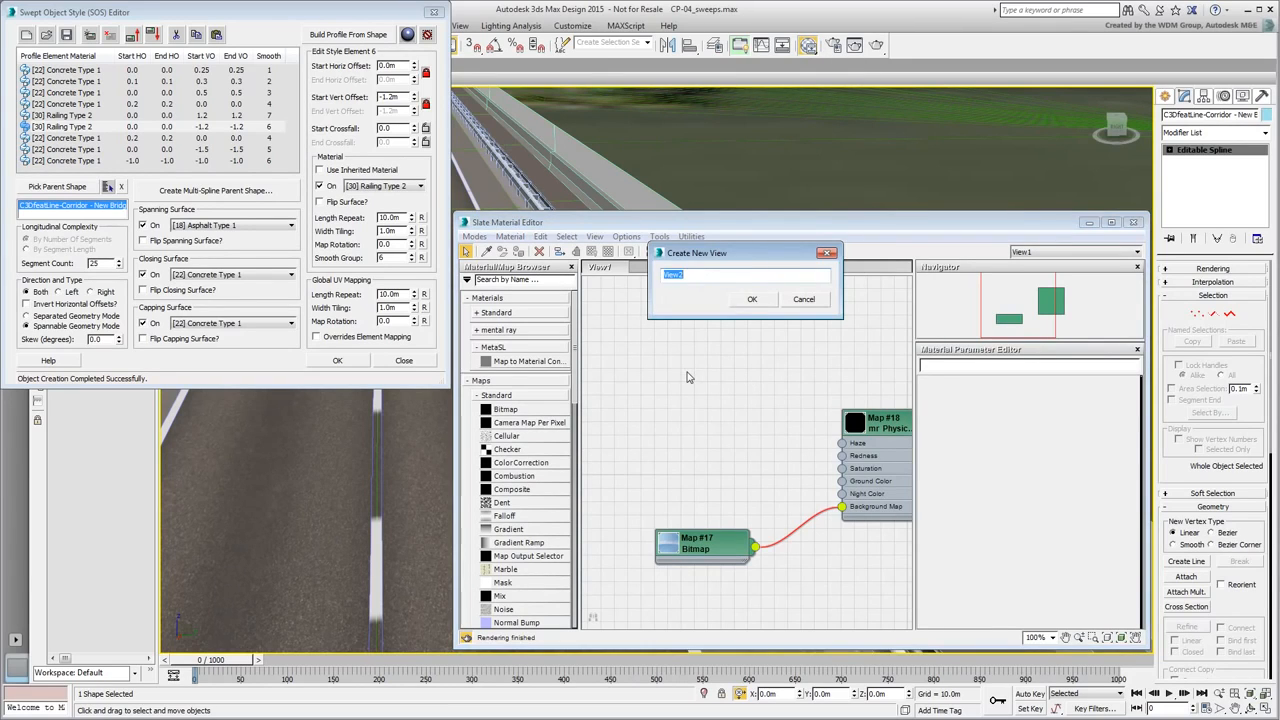
{"action": "type", "text": "Sweeps"}
{"action": "left_click", "coordinate": [753, 300]}
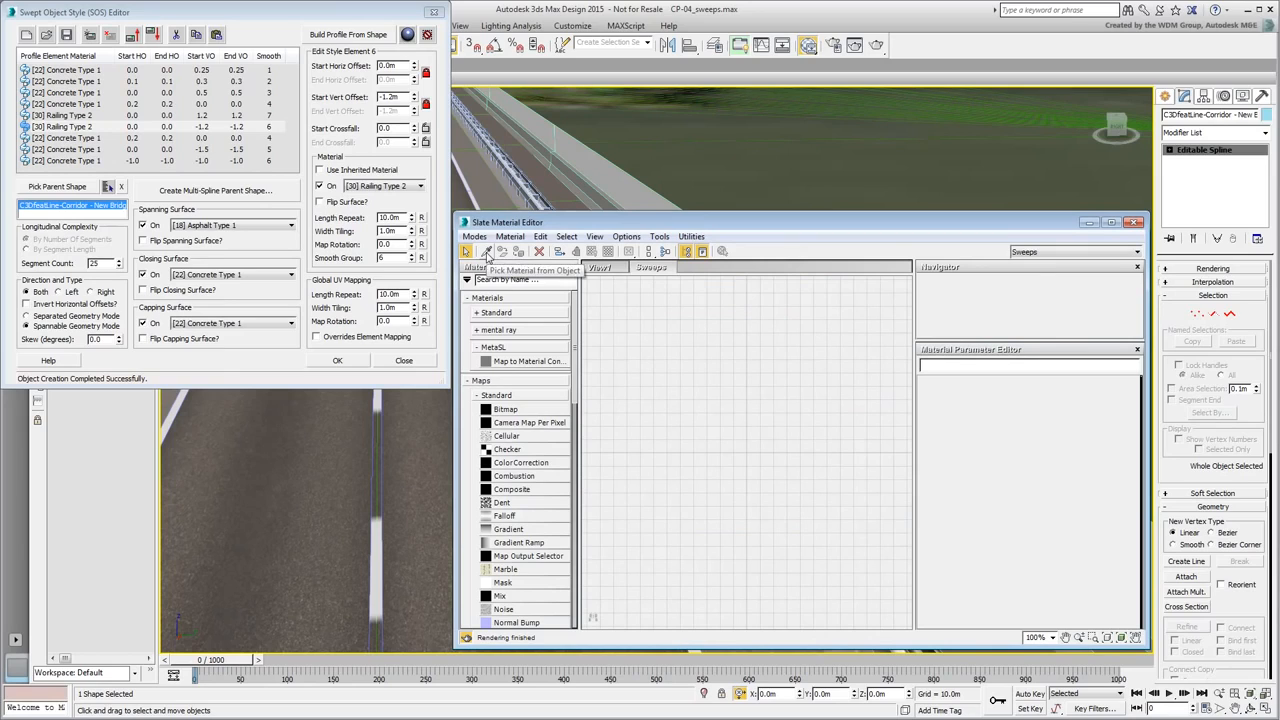
Pick the material from the swept bridge object into the Sweeps view and show the parameters of its CivilViewSurfaces Multi/Sub-Object node.
{"action": "left_click", "coordinate": [487, 253]}
{"action": "left_click", "coordinate": [613, 186]}
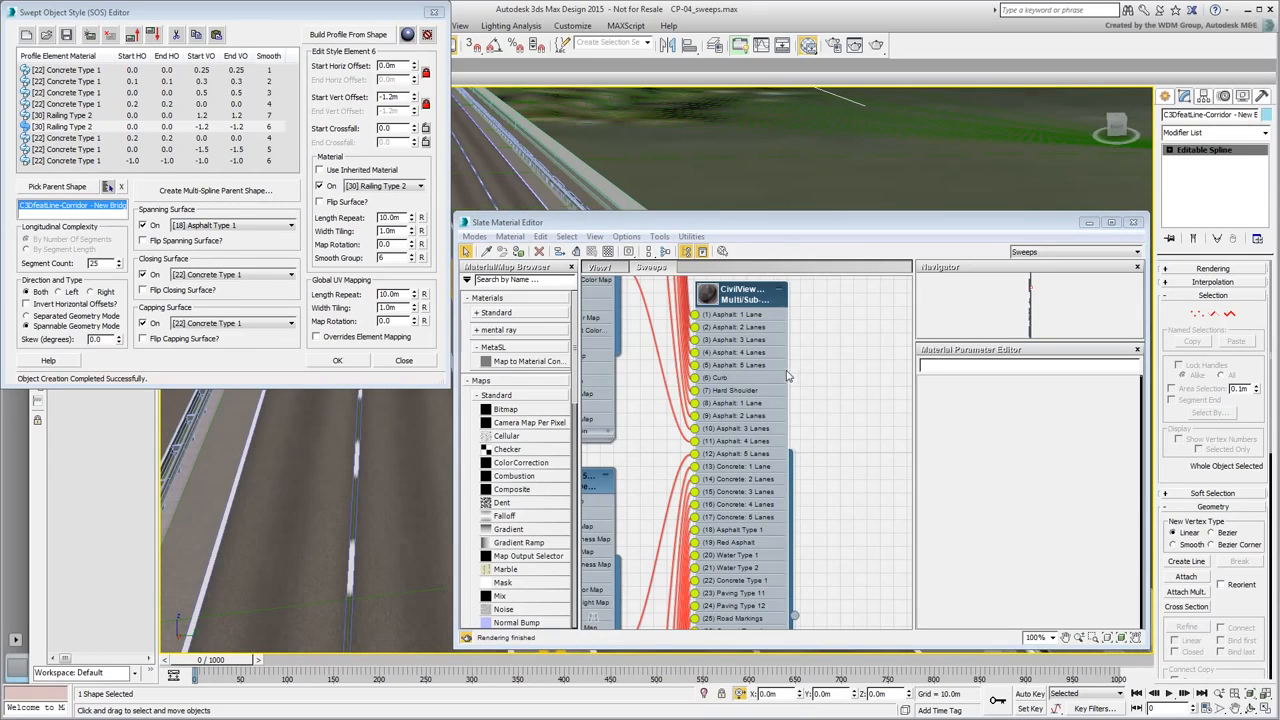
{"action": "scroll", "coordinate": [782, 425], "scroll_direction": "down", "scroll_amount": 6}
{"action": "middle_click_drag", "start_coordinate": [782, 425], "coordinate": [849, 428]}
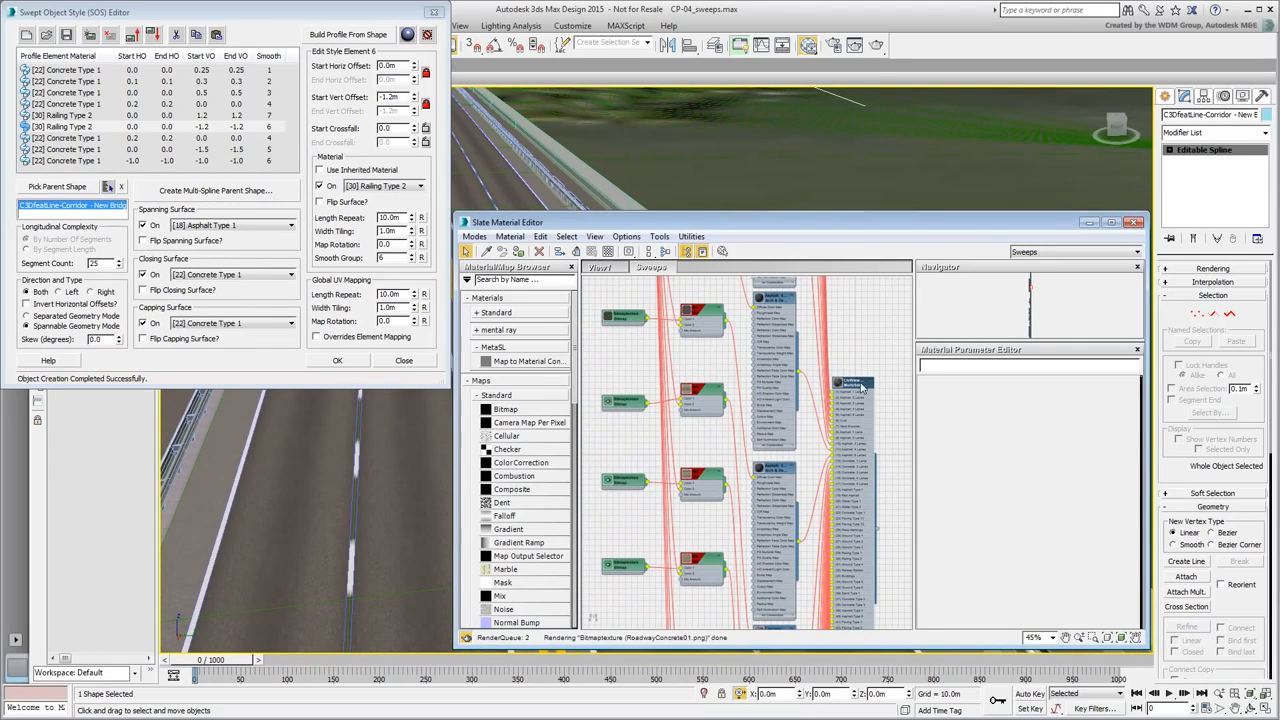
{"action": "double_click", "coordinate": [857, 390]}
{"action": "mouse_move", "coordinate": [1126, 458]}
{"action": "left_mouse_down"}
{"action": "mouse_move", "coordinate": [1124, 591]}
{"action": "mouse_move", "coordinate": [1126, 452]}
{"action": "left_mouse_up"}
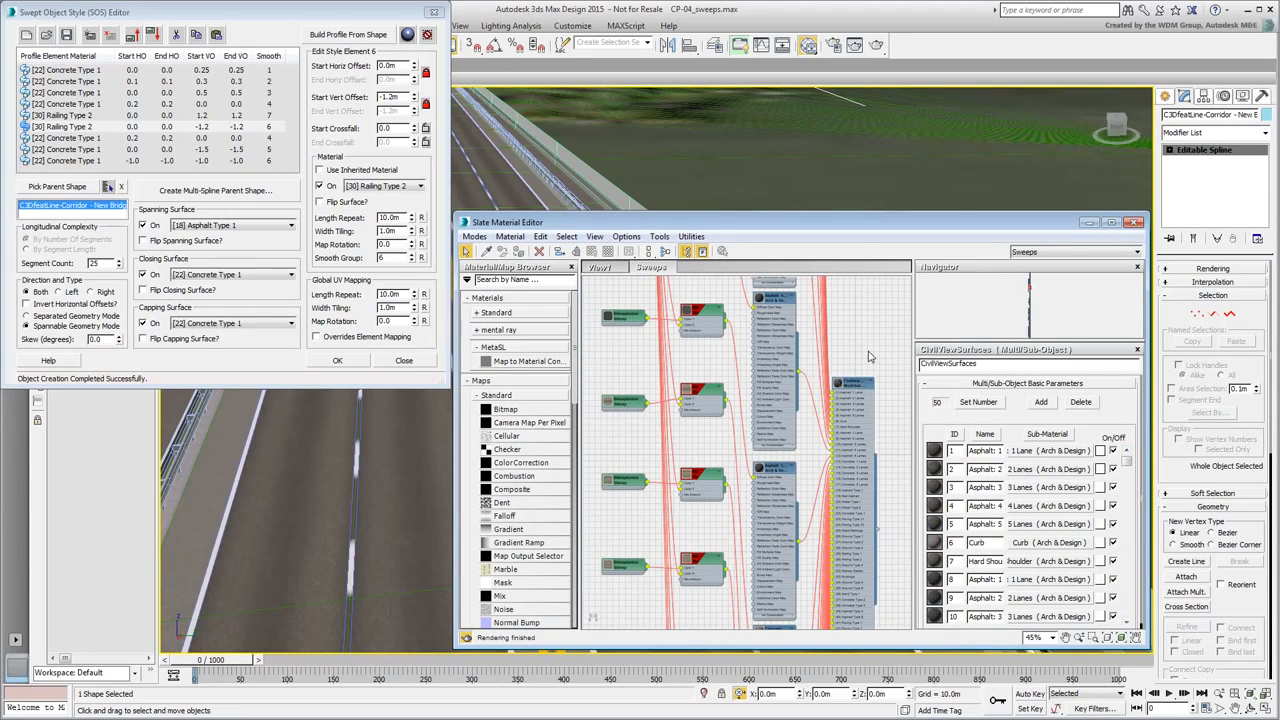
Select all the nodes in the Sweeps view and collapse them.
{"action": "key", "text": "ctrl+a"}
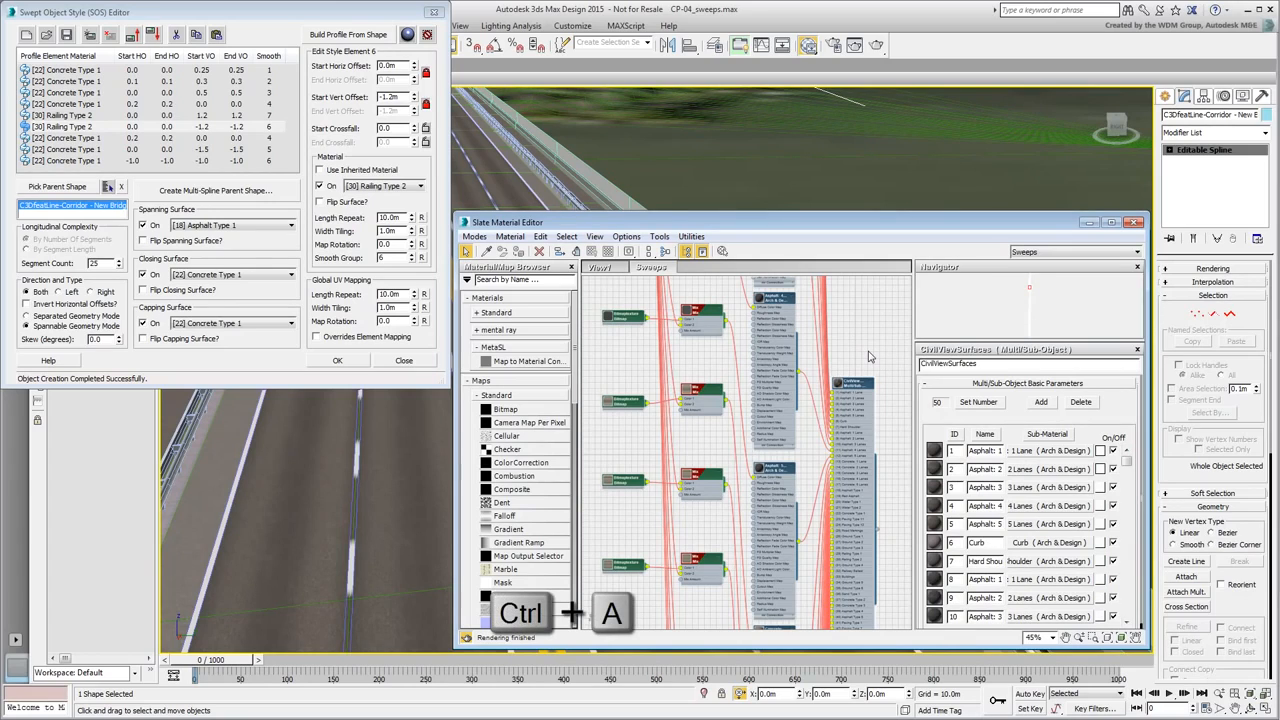
{"action": "left_click", "coordinate": [595, 237]}
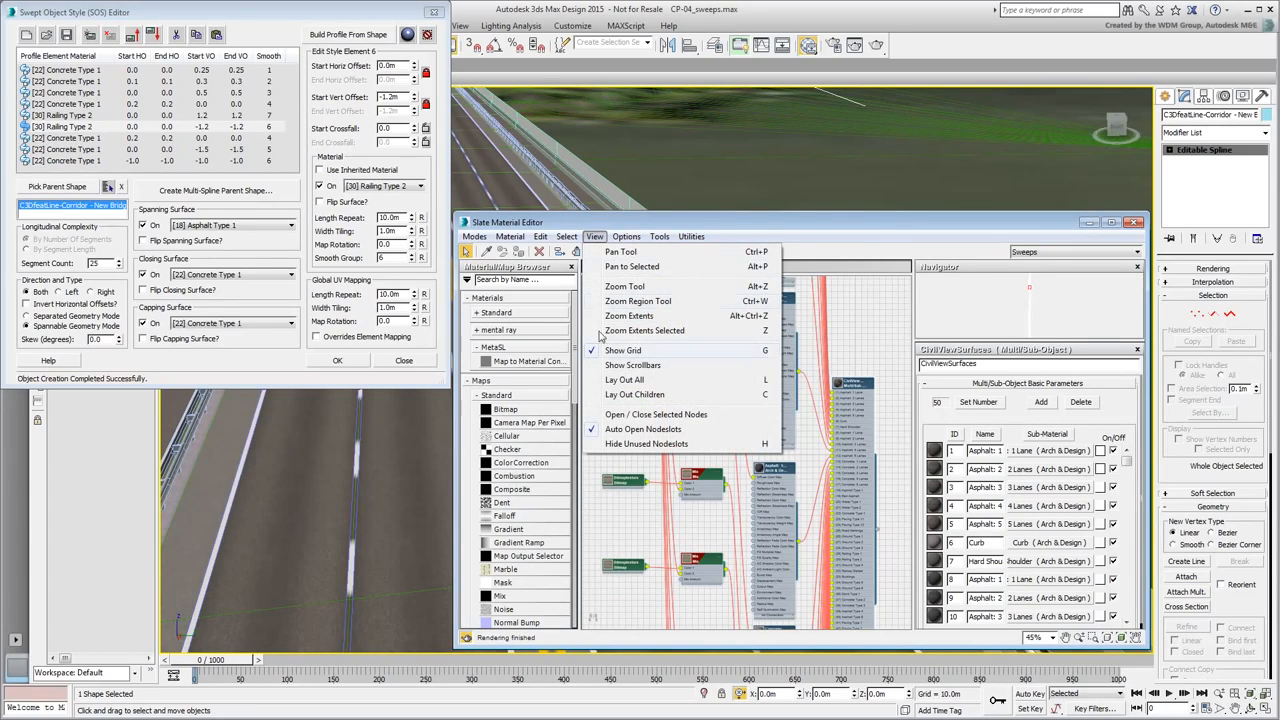
{"action": "left_click", "coordinate": [643, 416]}
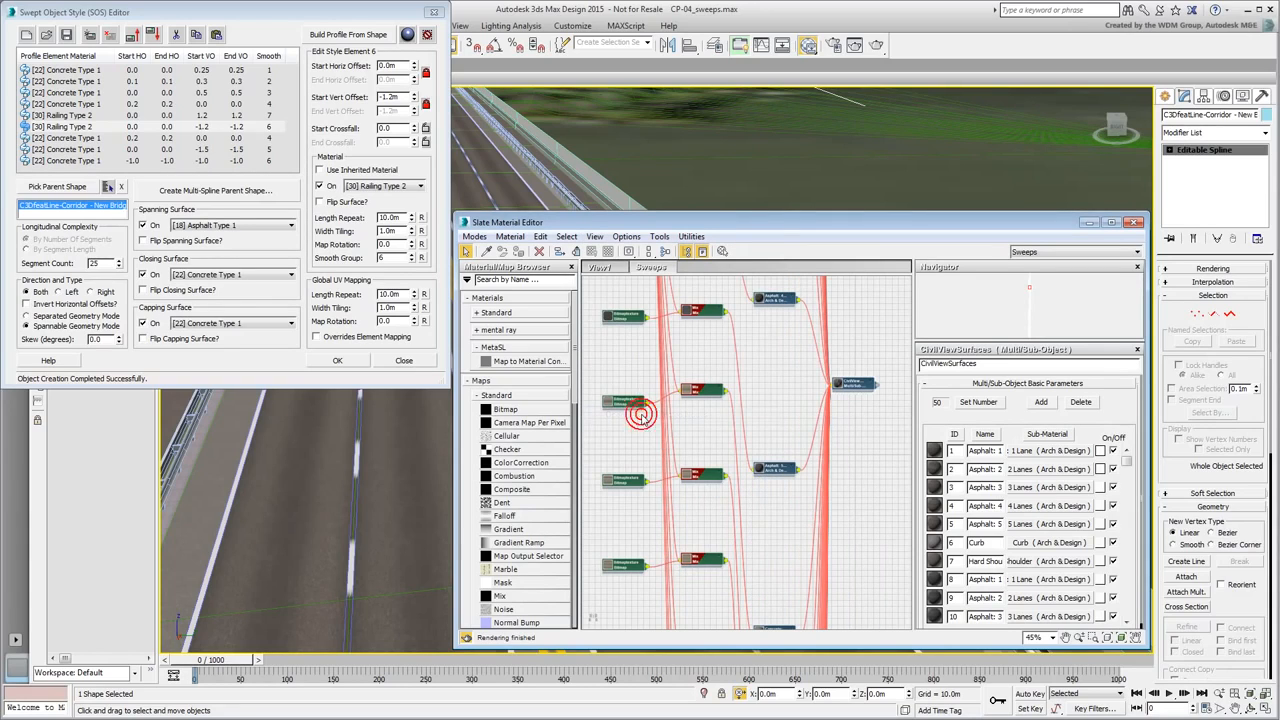
Lay out all nodes in the Sweeps view and expand the CivilViewSurfaces Multi/Sub-Object node to list its sub-materials.
{"action": "left_click", "coordinate": [648, 252]}
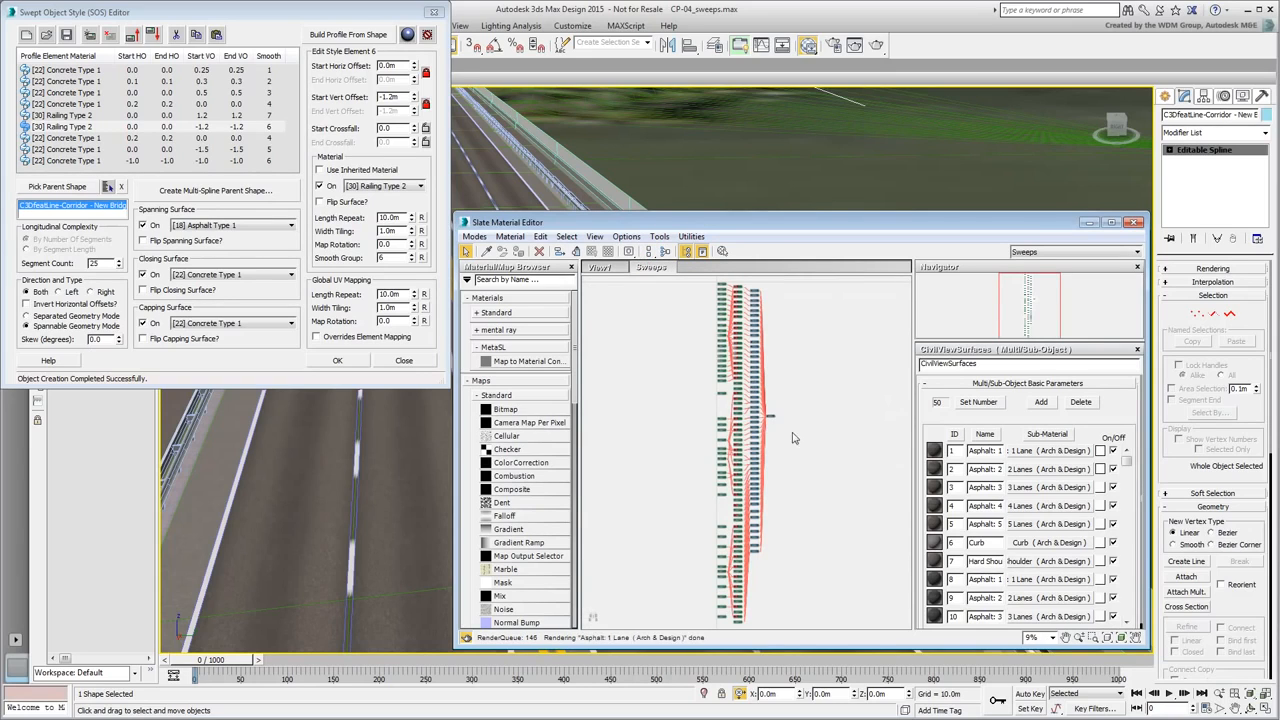
{"action": "scroll", "coordinate": [775, 422], "scroll_direction": "up", "scroll_amount": 6}
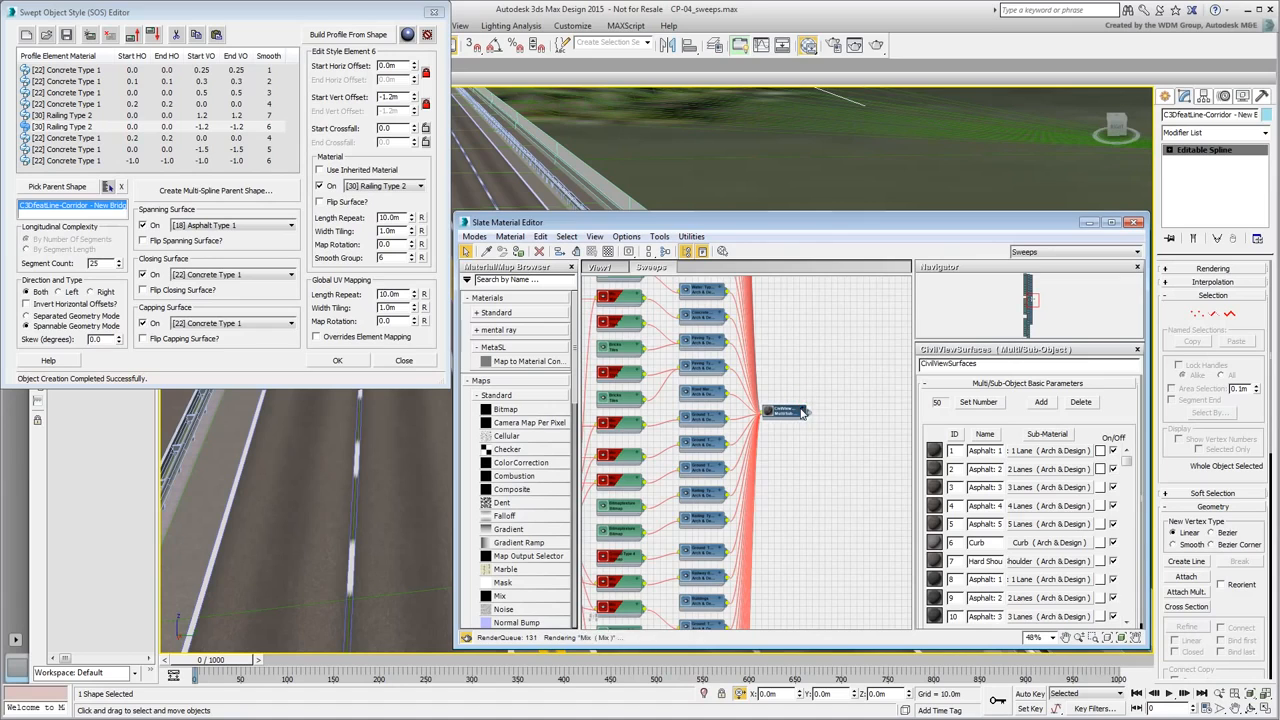
{"action": "scroll", "coordinate": [803, 413], "scroll_direction": "up", "scroll_amount": 1}
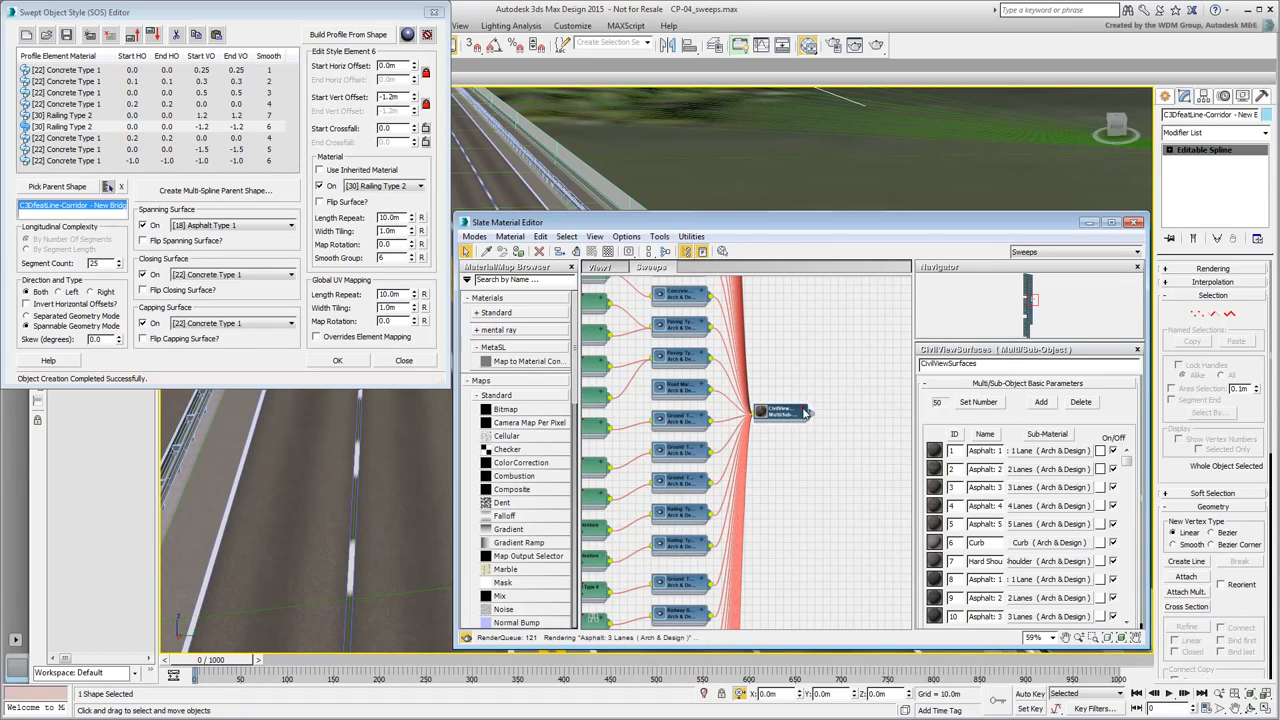
{"action": "left_click", "coordinate": [803, 411]}
{"action": "scroll", "coordinate": [812, 535], "scroll_direction": "up", "scroll_amount": 2}
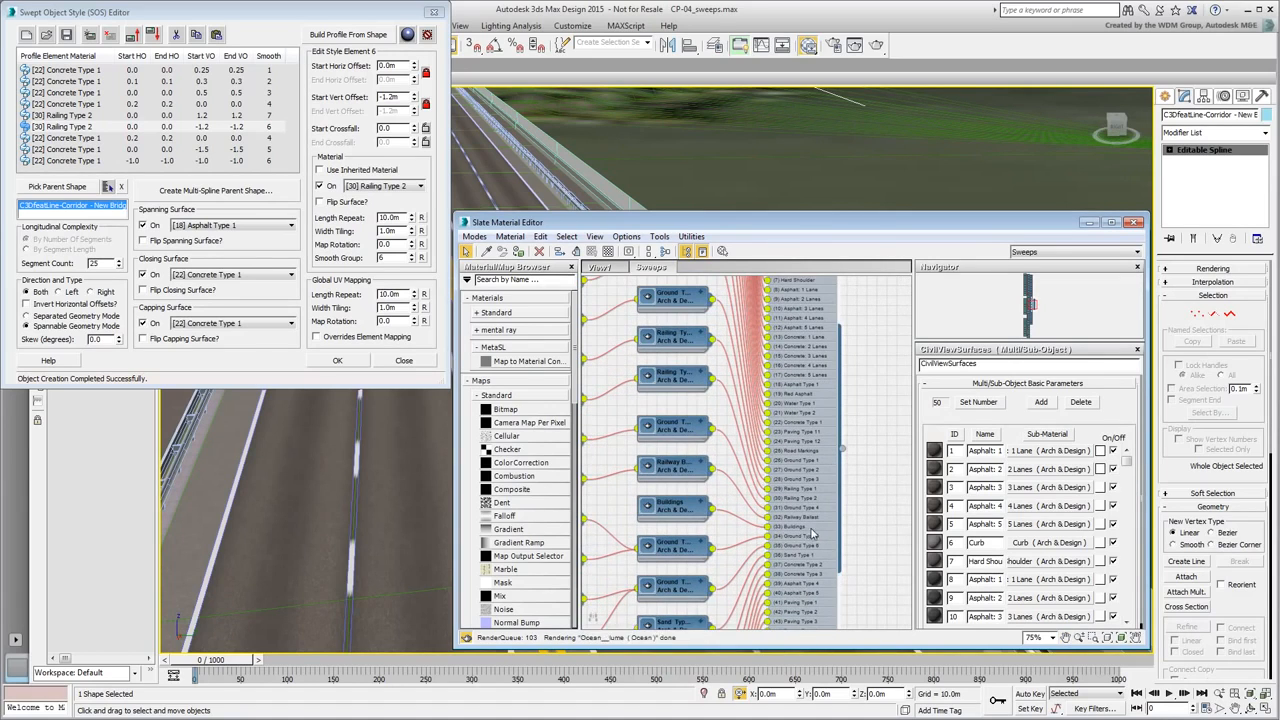
{"action": "scroll", "coordinate": [812, 535], "scroll_direction": "down", "scroll_amount": 1}
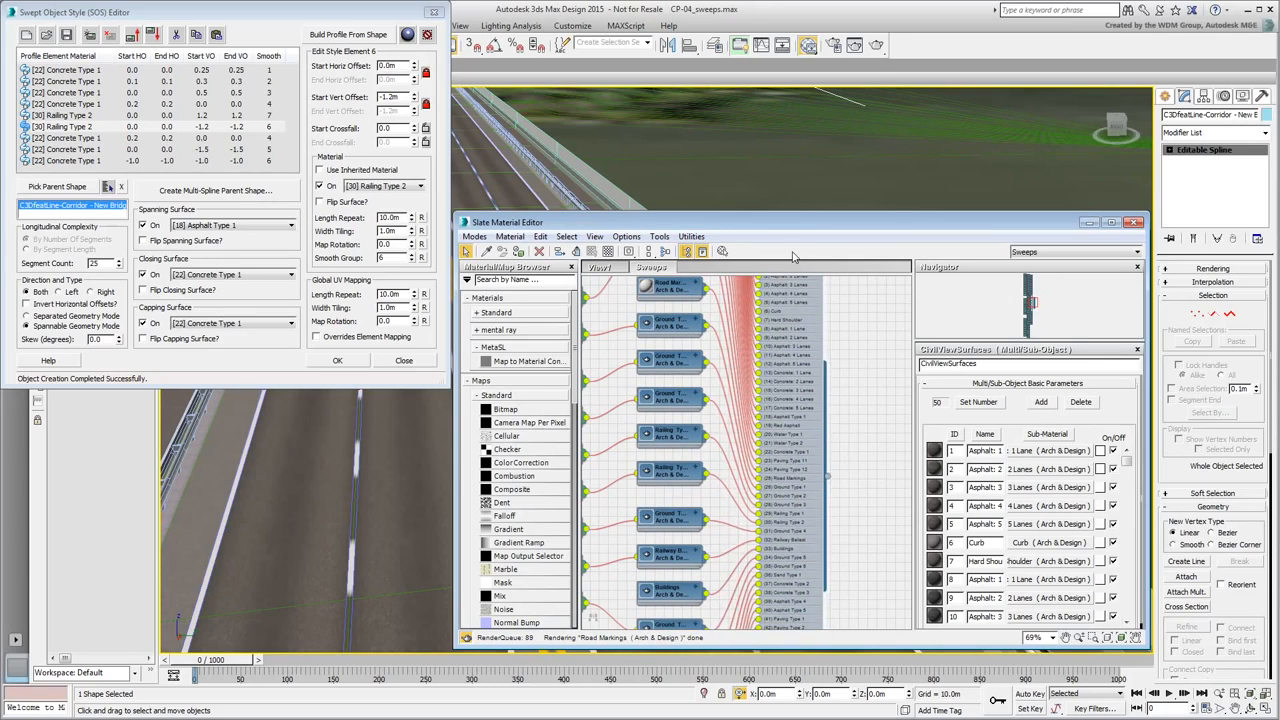
Find the Railing Type 2 material node and show its parameters down to the Cutout entry under Special Purpose Maps.
{"action": "middle_click_drag", "start_coordinate": [660, 505], "coordinate": [740, 512]}
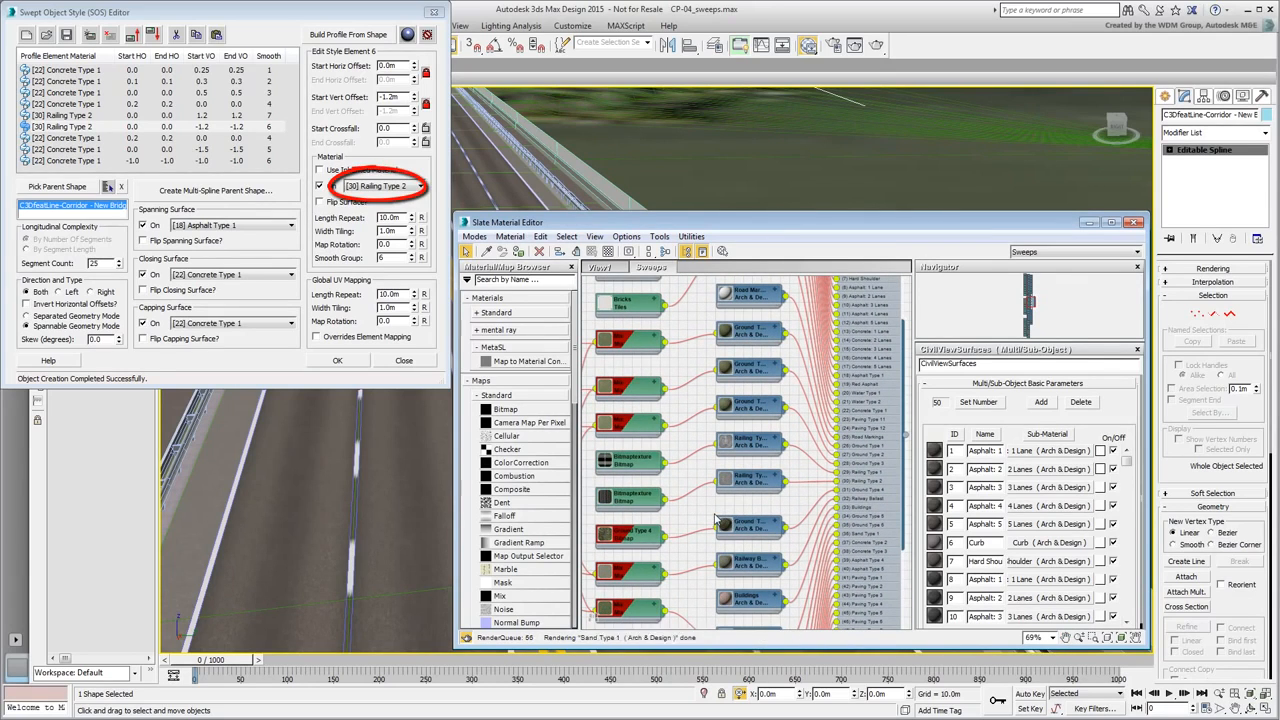
{"action": "scroll", "coordinate": [826, 492], "scroll_direction": "up", "scroll_amount": 5}
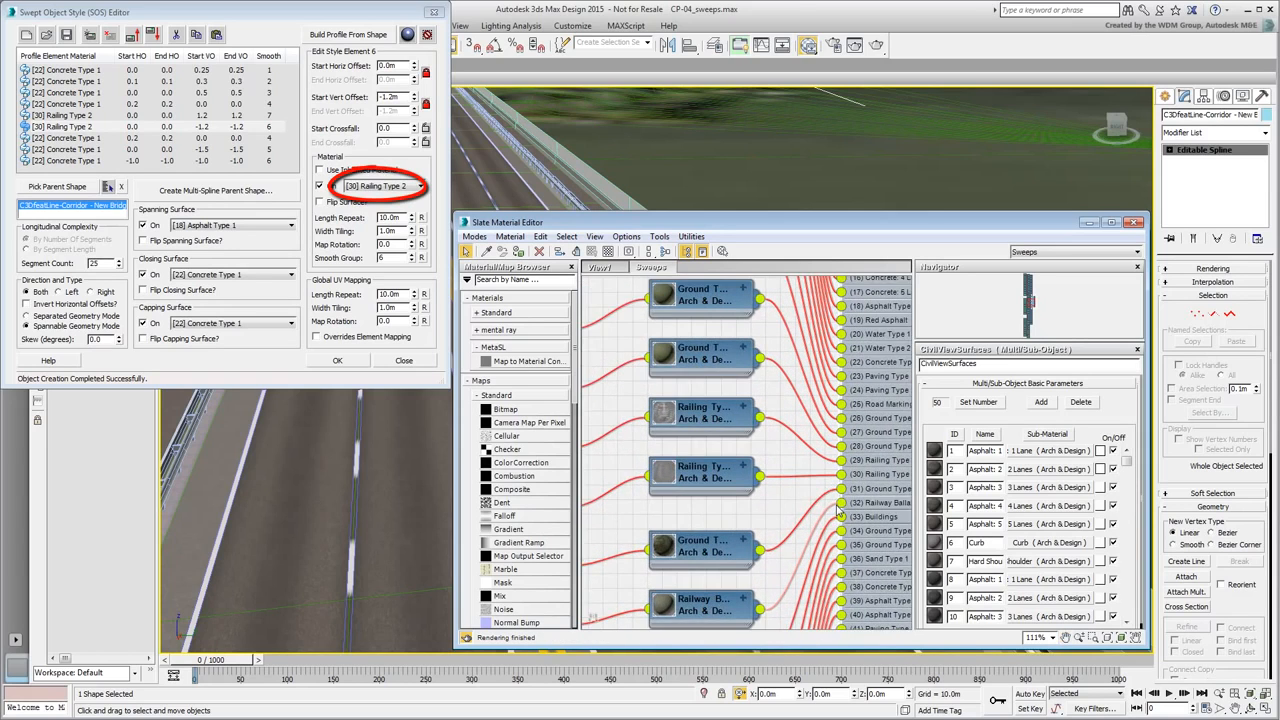
{"action": "middle_click_drag", "start_coordinate": [624, 506], "coordinate": [814, 494]}
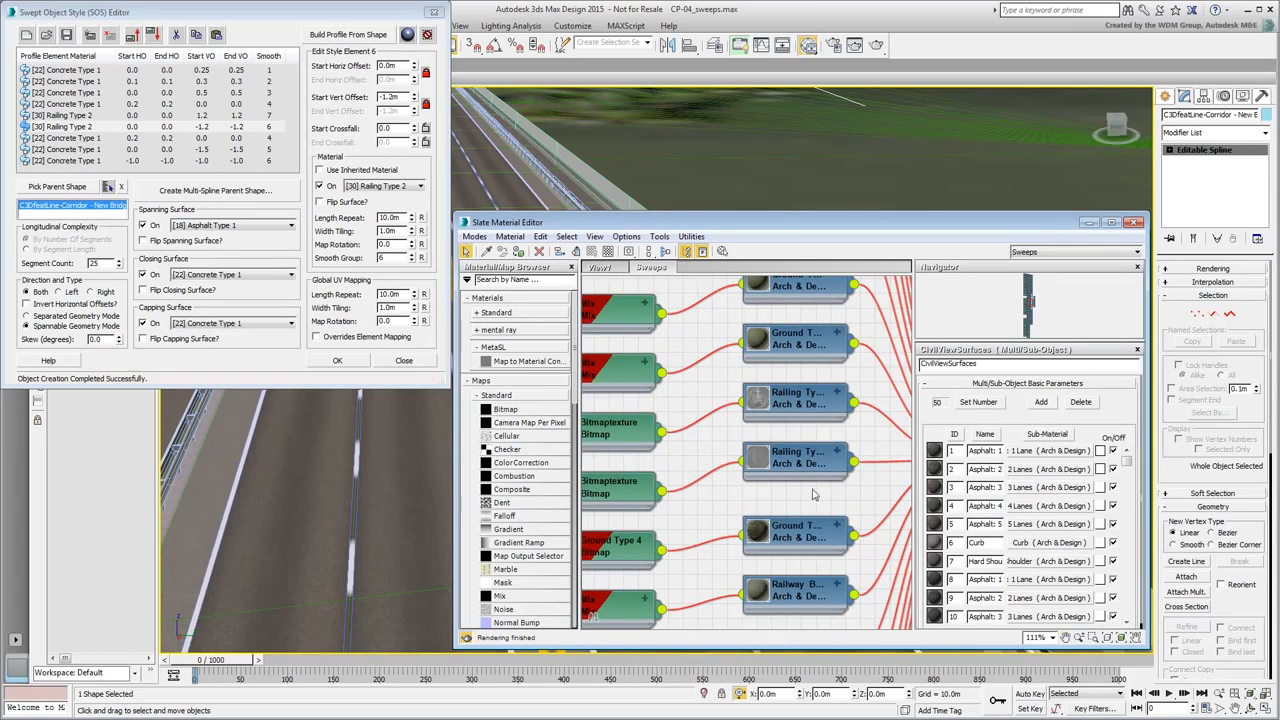
{"action": "middle_click_drag", "start_coordinate": [737, 493], "coordinate": [791, 497]}
{"action": "double_click", "coordinate": [858, 467]}
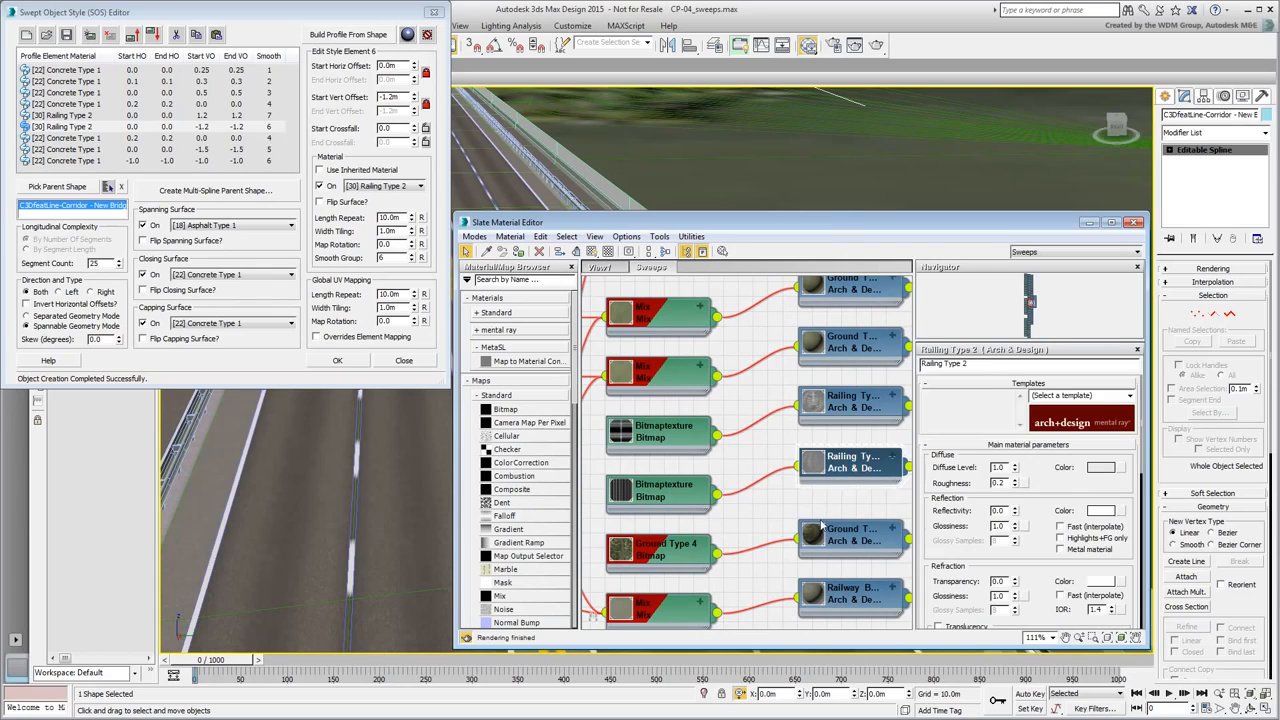
{"action": "left_click_drag", "start_coordinate": [1042, 572], "coordinate": [1041, 150]}
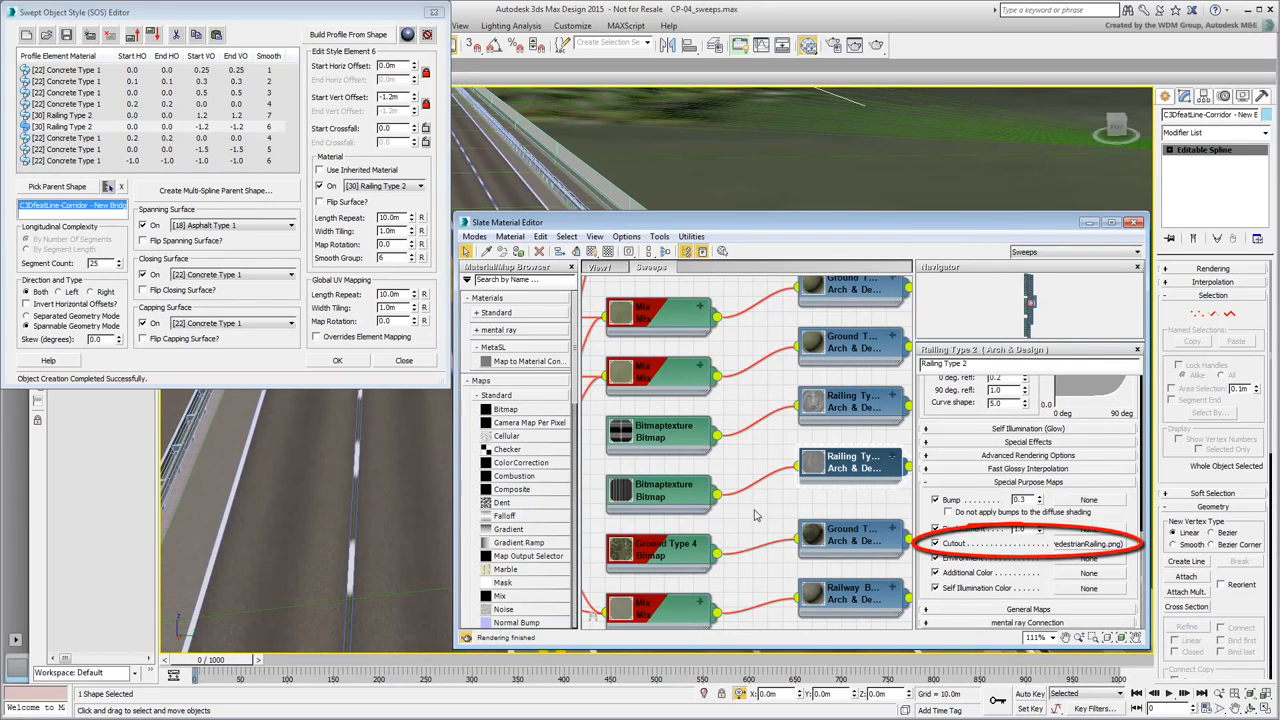
Rearrange the map nodes to make room, enlarge the preview of Railing Type 2's bitmap node and show its parameters.
{"action": "left_click_drag", "start_coordinate": [663, 319], "coordinate": [662, 290]}
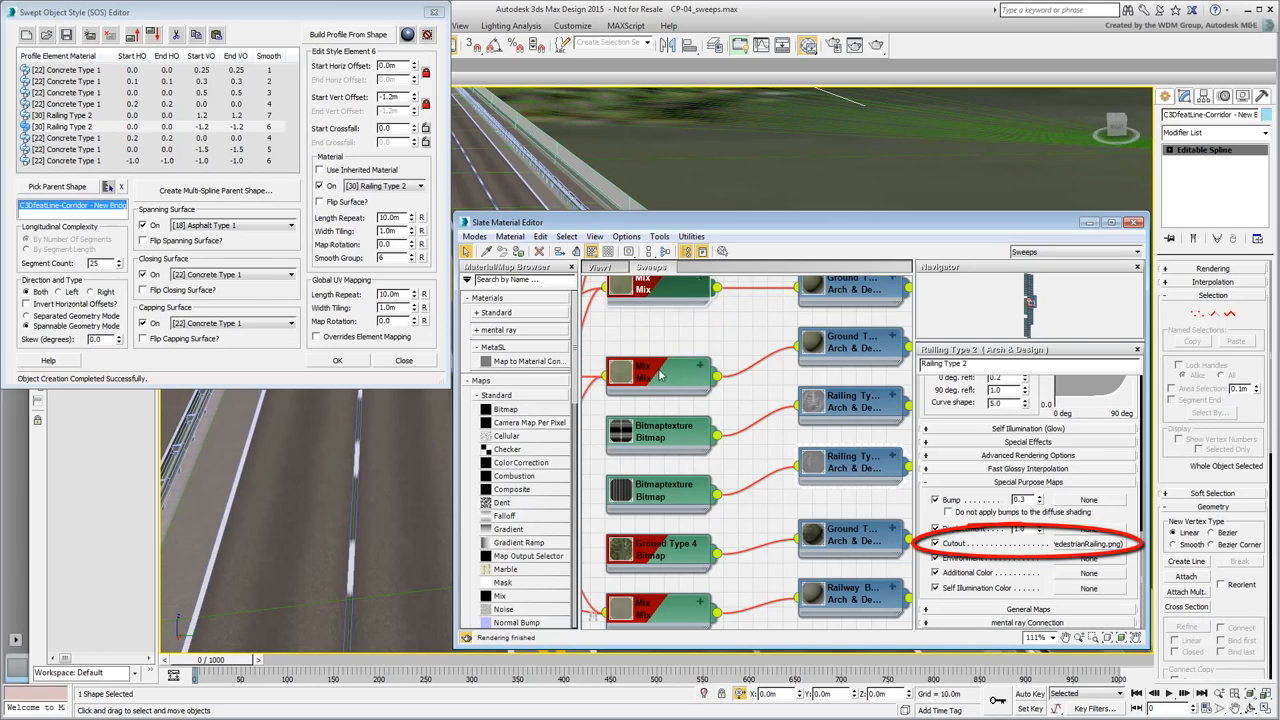
{"action": "left_click_drag", "start_coordinate": [659, 370], "coordinate": [659, 325]}
{"action": "left_click_drag", "start_coordinate": [660, 434], "coordinate": [660, 390]}
{"action": "left_click_drag", "start_coordinate": [662, 490], "coordinate": [645, 446]}
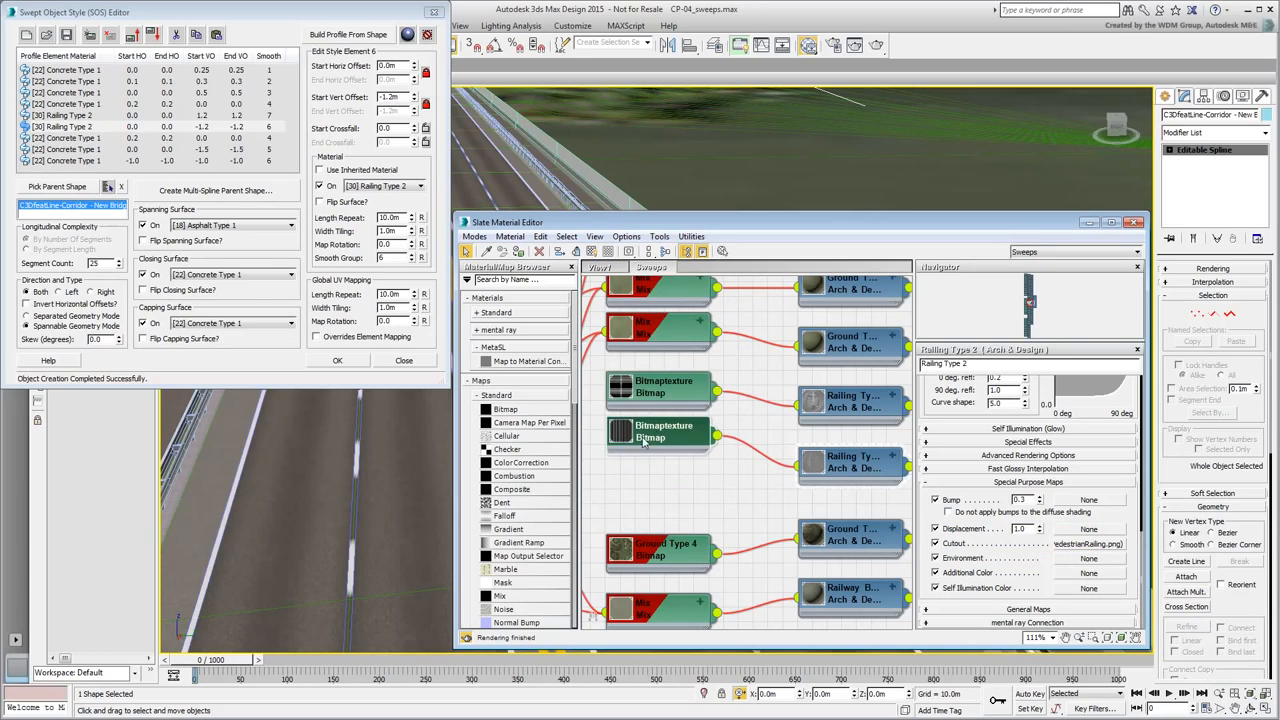
{"action": "double_click", "coordinate": [620, 432]}
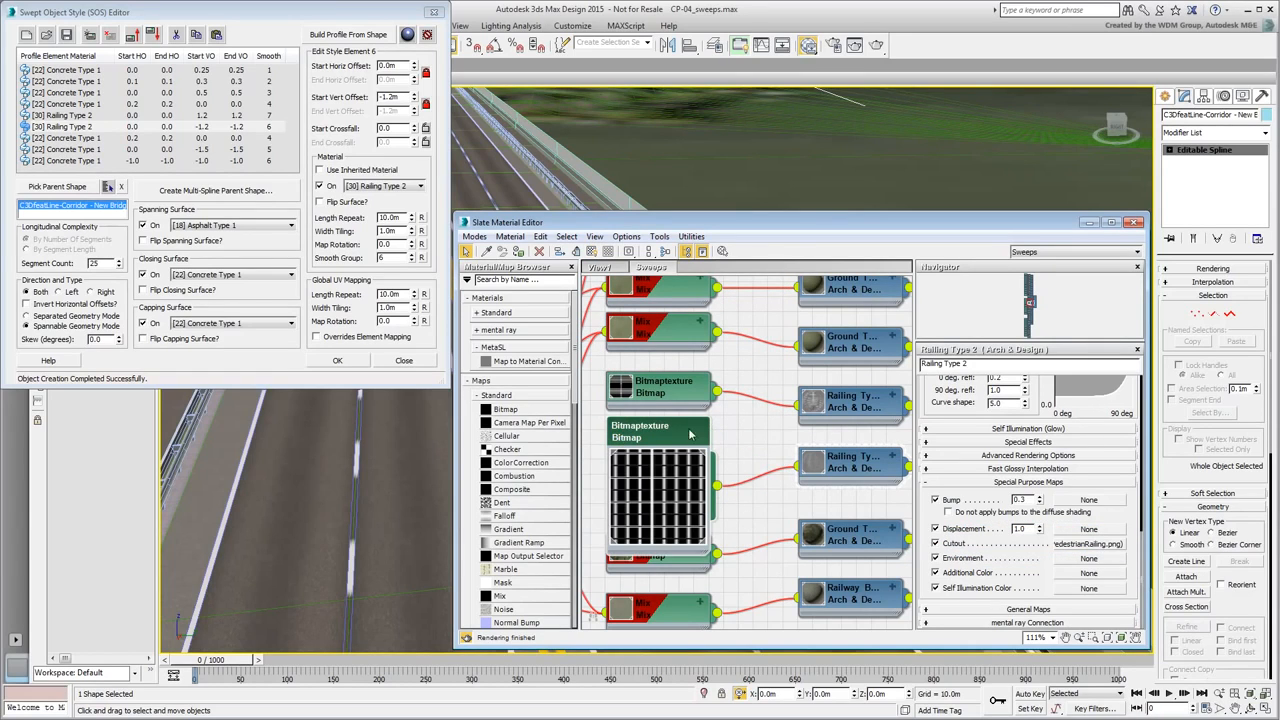
{"action": "double_click", "coordinate": [673, 435]}
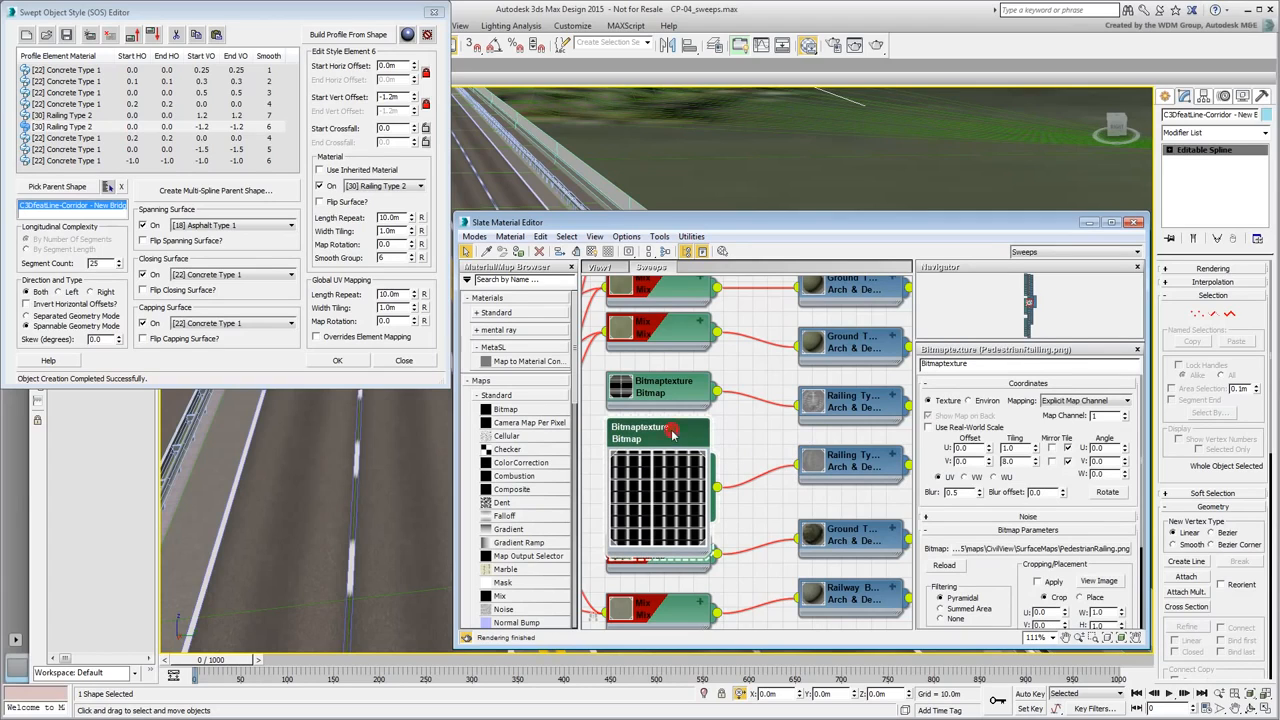
Crop the PedestrianRailing.png bitmap to about U 0.064, V 0.014, W 0.877 and H 0.895, and apply the cropping.
{"action": "left_click", "coordinate": [1100, 584]}
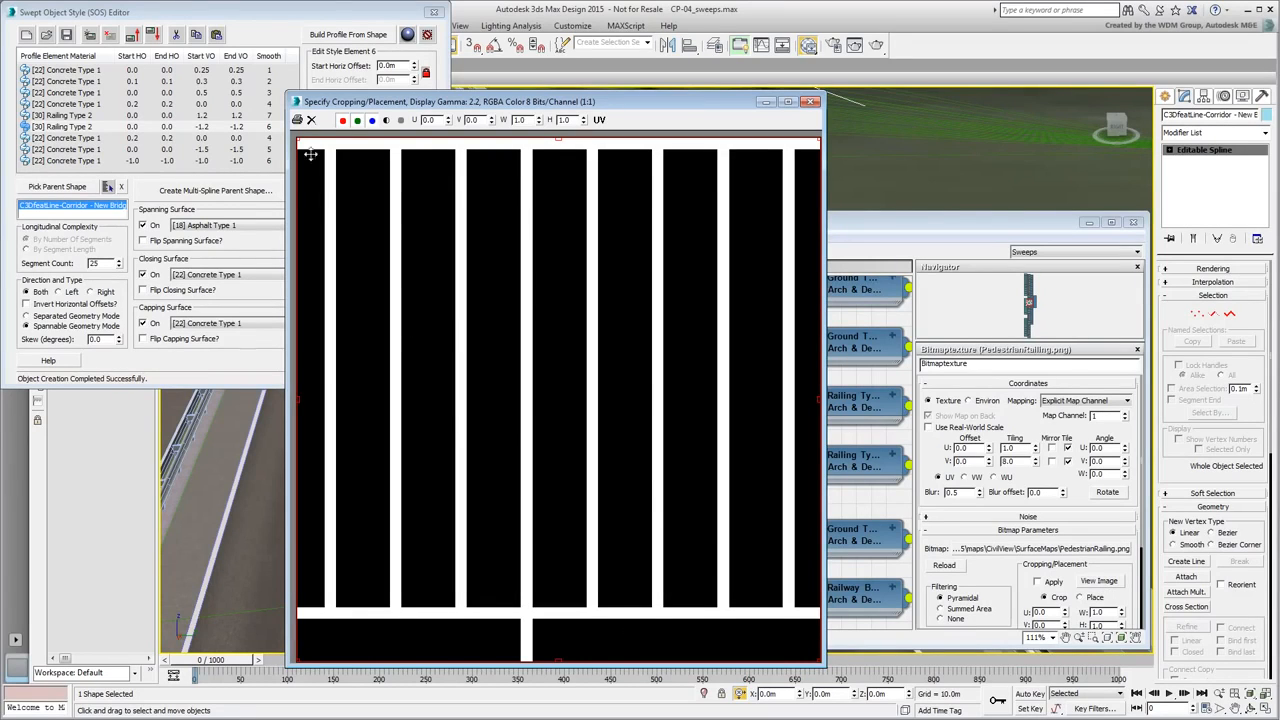
{"action": "left_click_drag", "start_coordinate": [297, 141], "coordinate": [329, 145]}
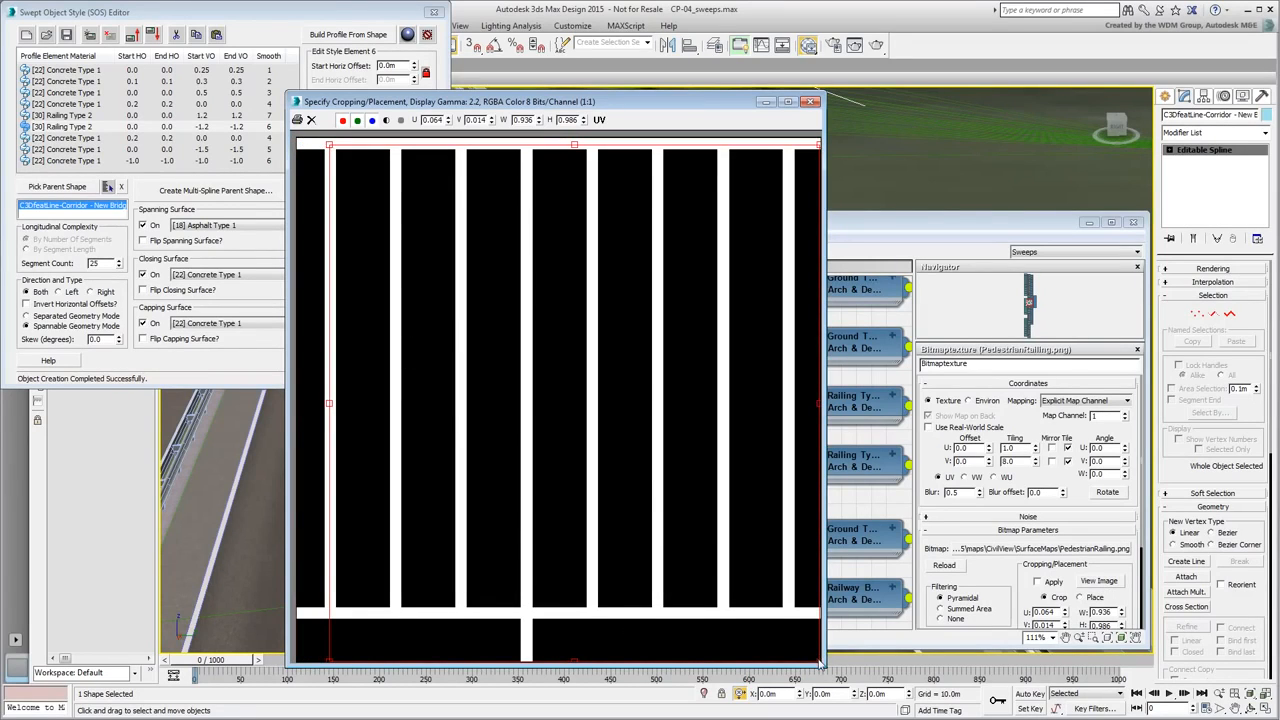
{"action": "left_click_drag", "start_coordinate": [820, 660], "coordinate": [791, 616]}
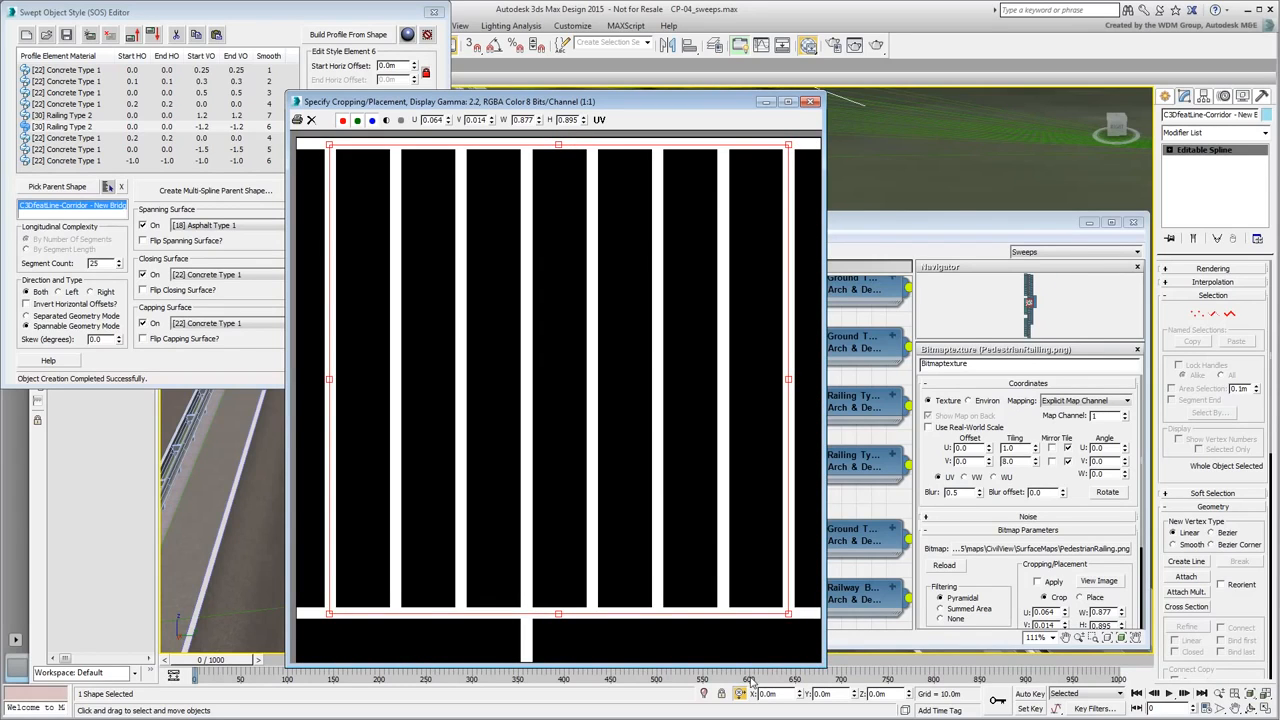
{"action": "left_click", "coordinate": [810, 103]}
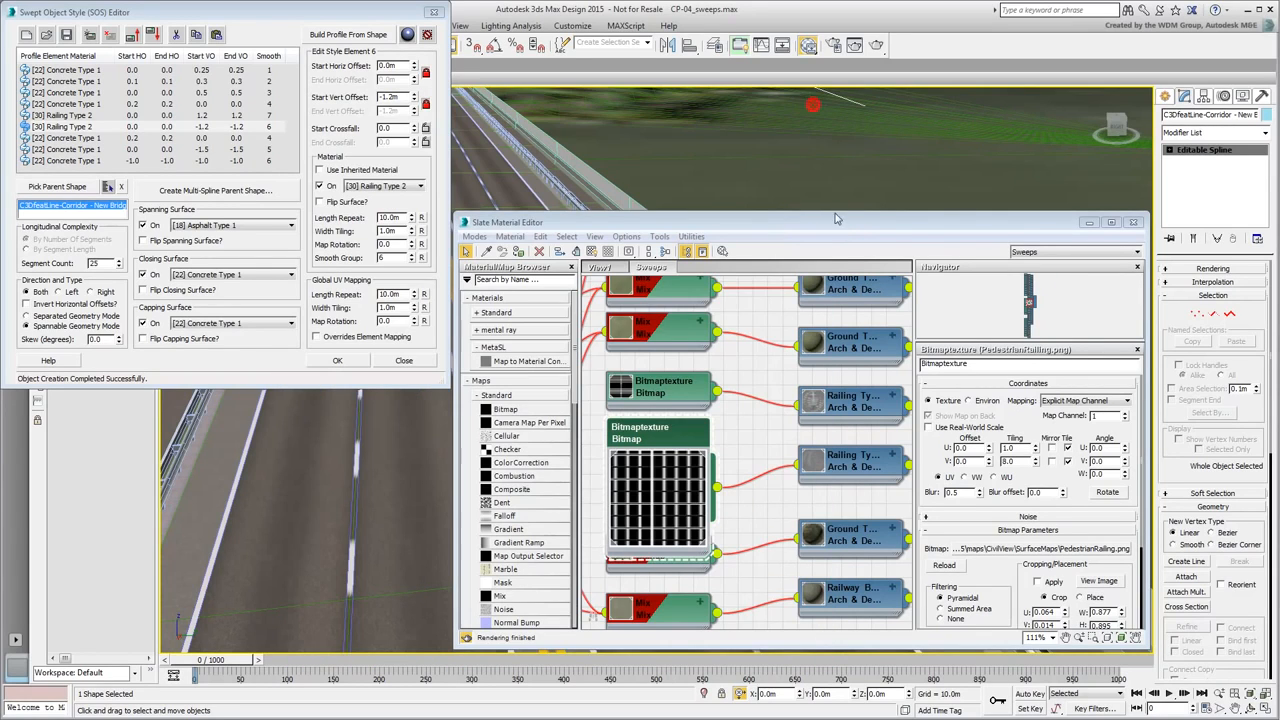
{"action": "left_click", "coordinate": [1040, 582]}
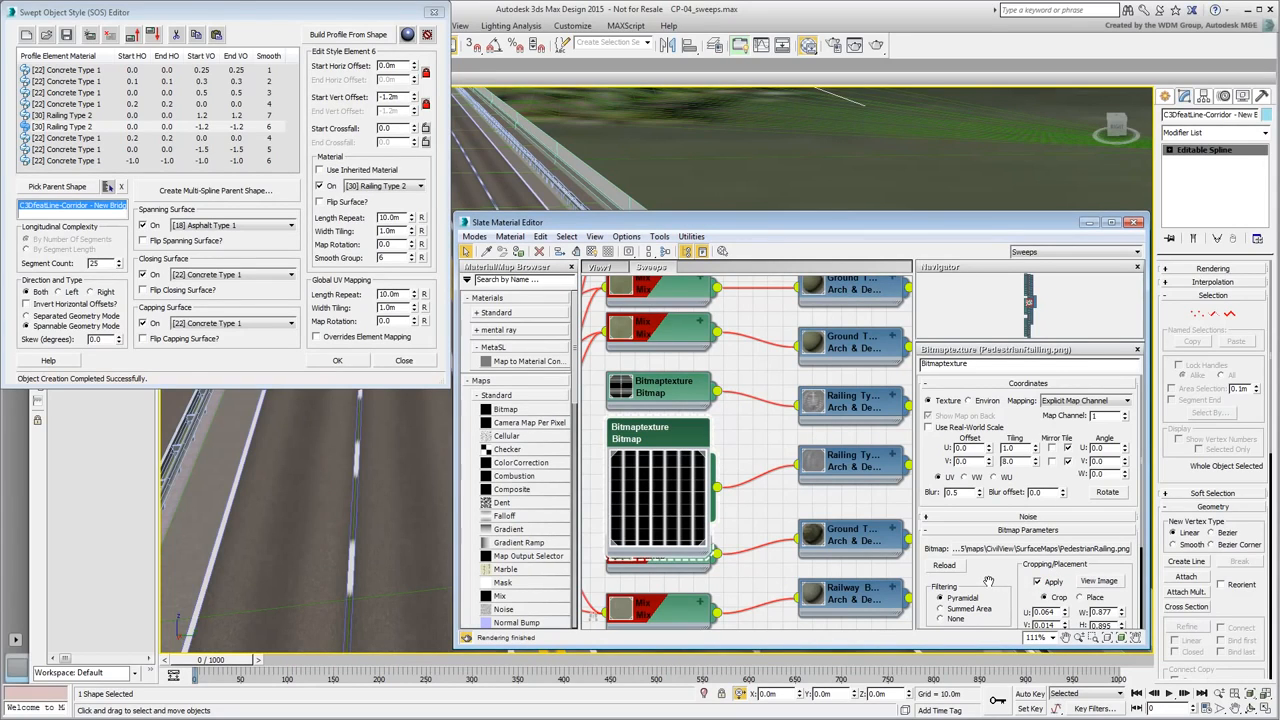
Rotate the PedestrianRailing.png map by setting its W angle to 90.
{"action": "double_click", "coordinate": [1106, 474]}
{"action": "type", "text": "90"}
{"action": "key", "text": "Return"}
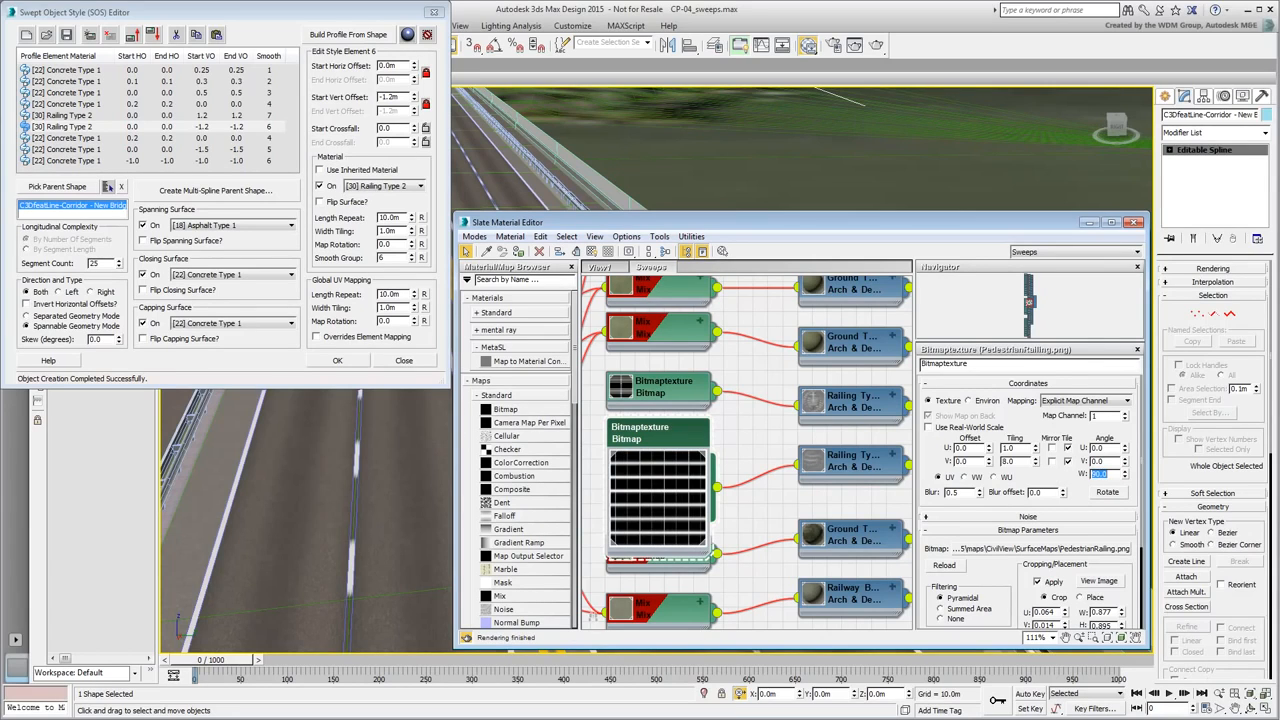
Show the Railing Type 2 material shaded in the viewport and close the Slate Material Editor.
{"action": "left_click", "coordinate": [852, 466]}
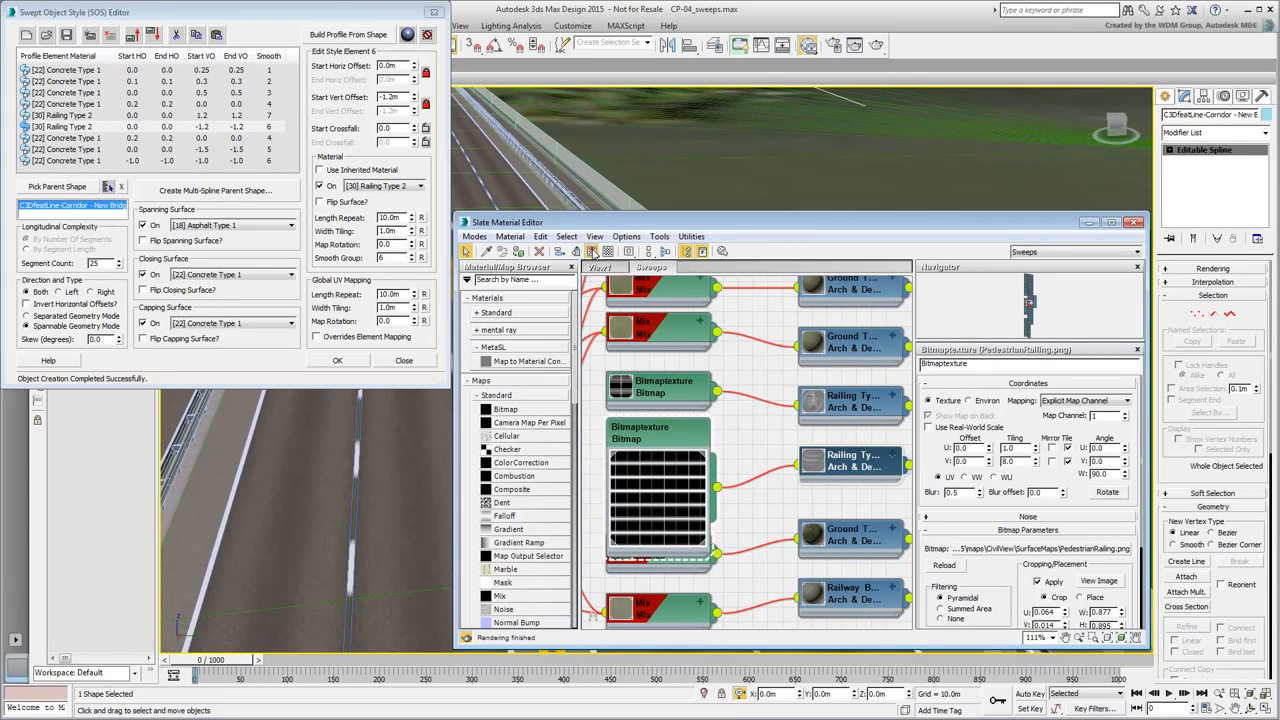
{"action": "left_click", "coordinate": [593, 252]}
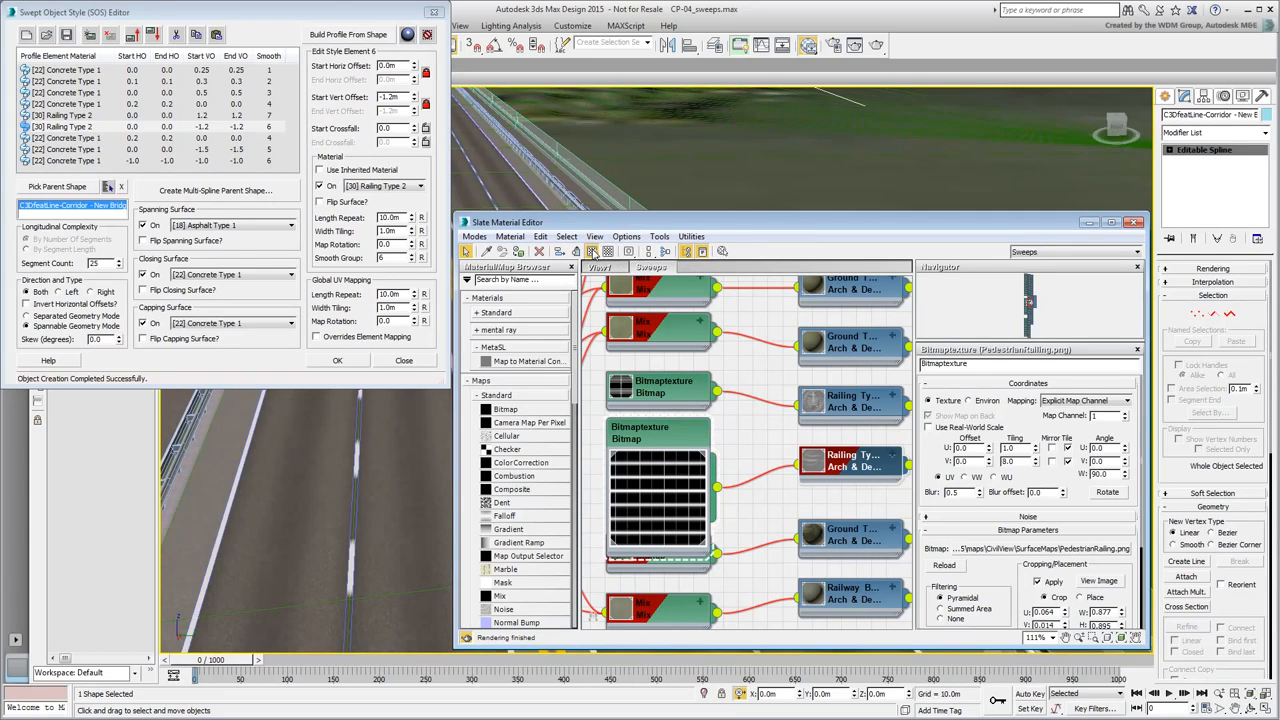
{"action": "left_click", "coordinate": [1133, 223]}
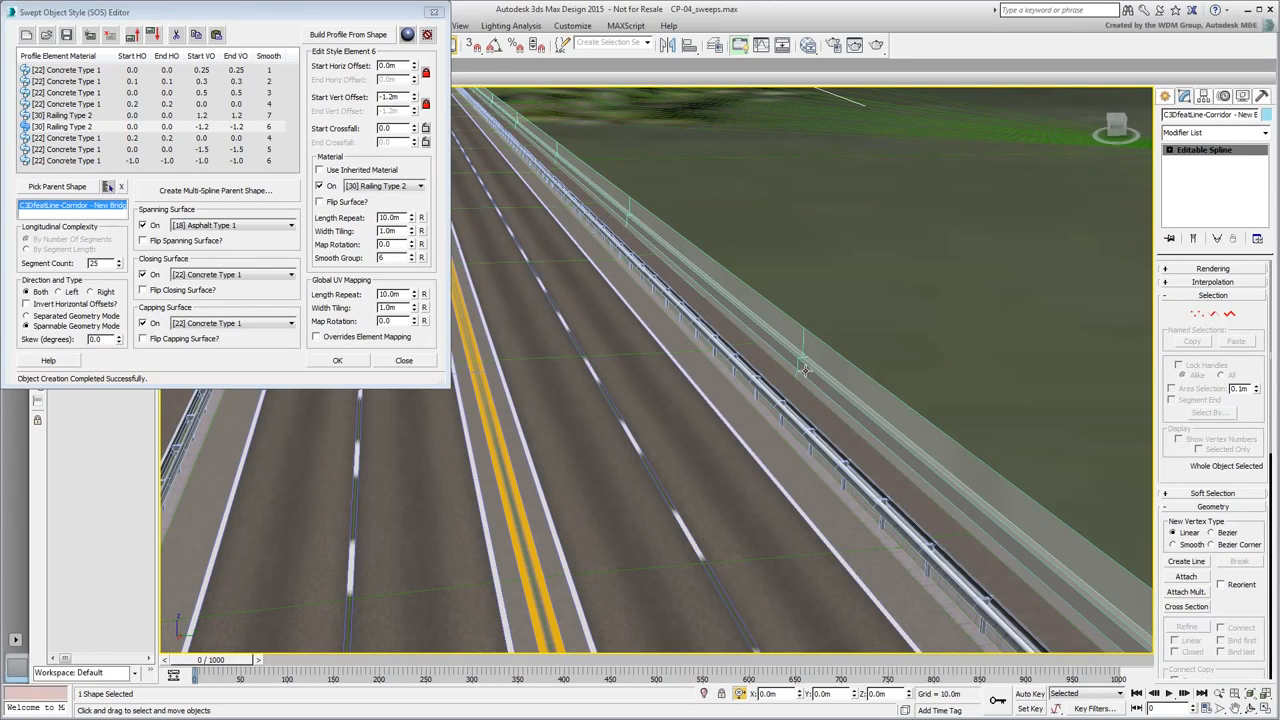
Set the material length repeat of the second railing element to 20 m in the swept object style.
{"action": "scroll", "coordinate": [806, 370], "scroll_direction": "up", "scroll_amount": 5}
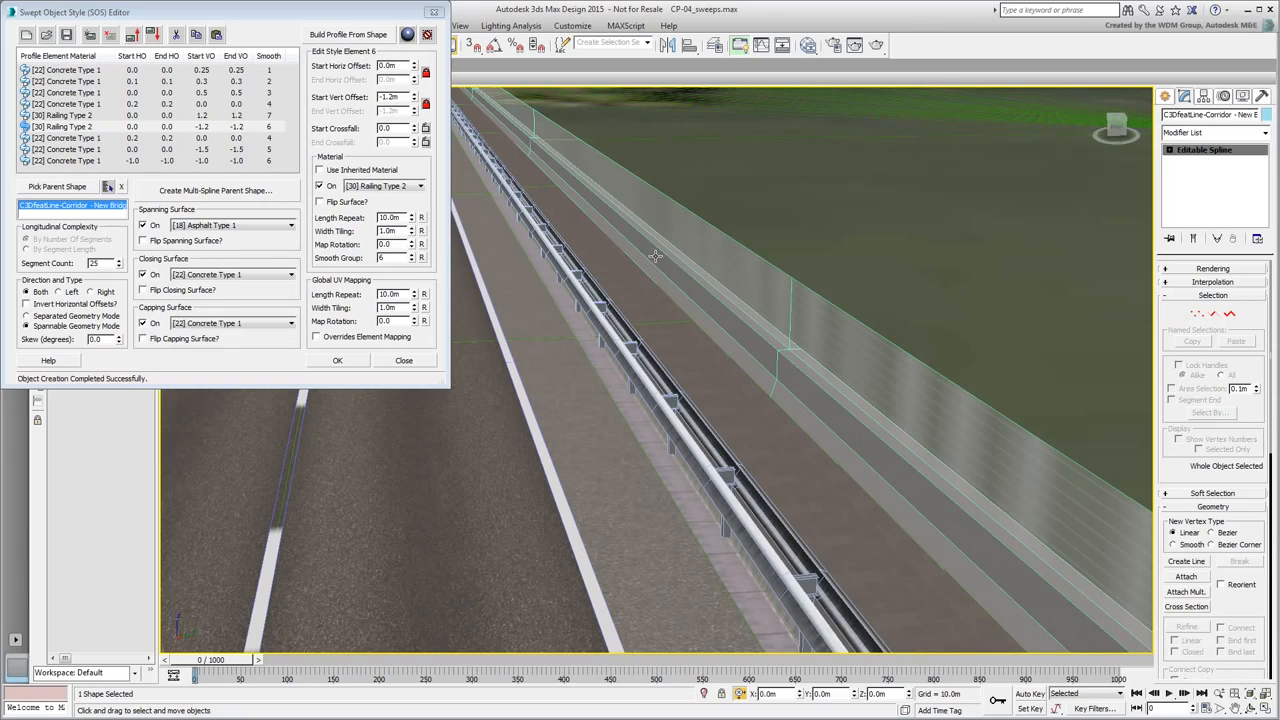
{"action": "double_click", "coordinate": [393, 217]}
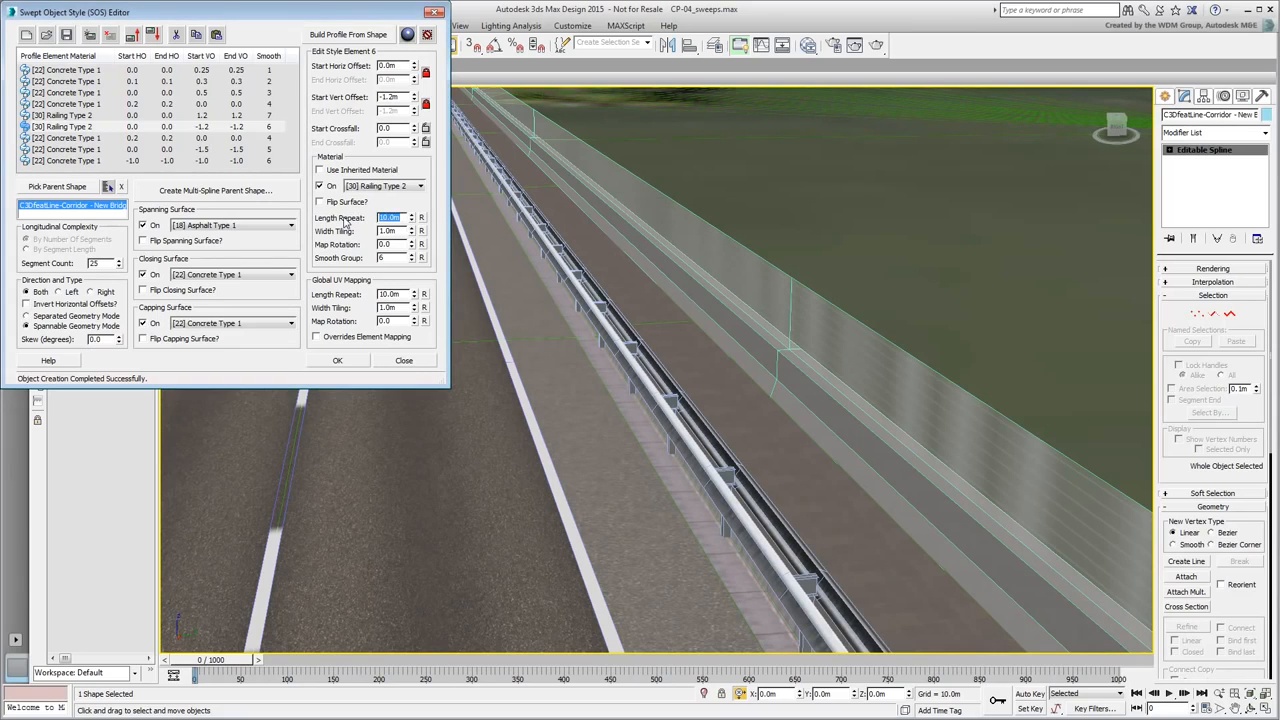
{"action": "type", "text": "2"}
{"action": "key", "text": "Tab"}
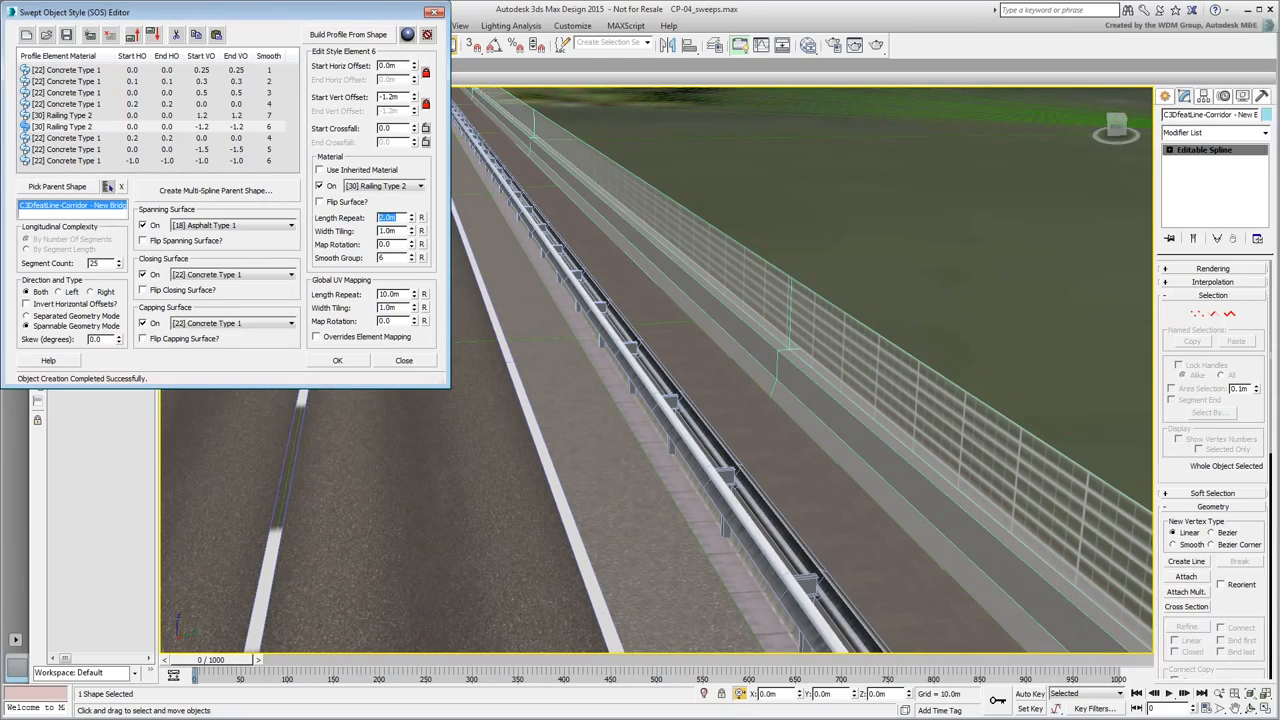
{"action": "type", "text": "20"}
{"action": "key", "text": "Tab"}
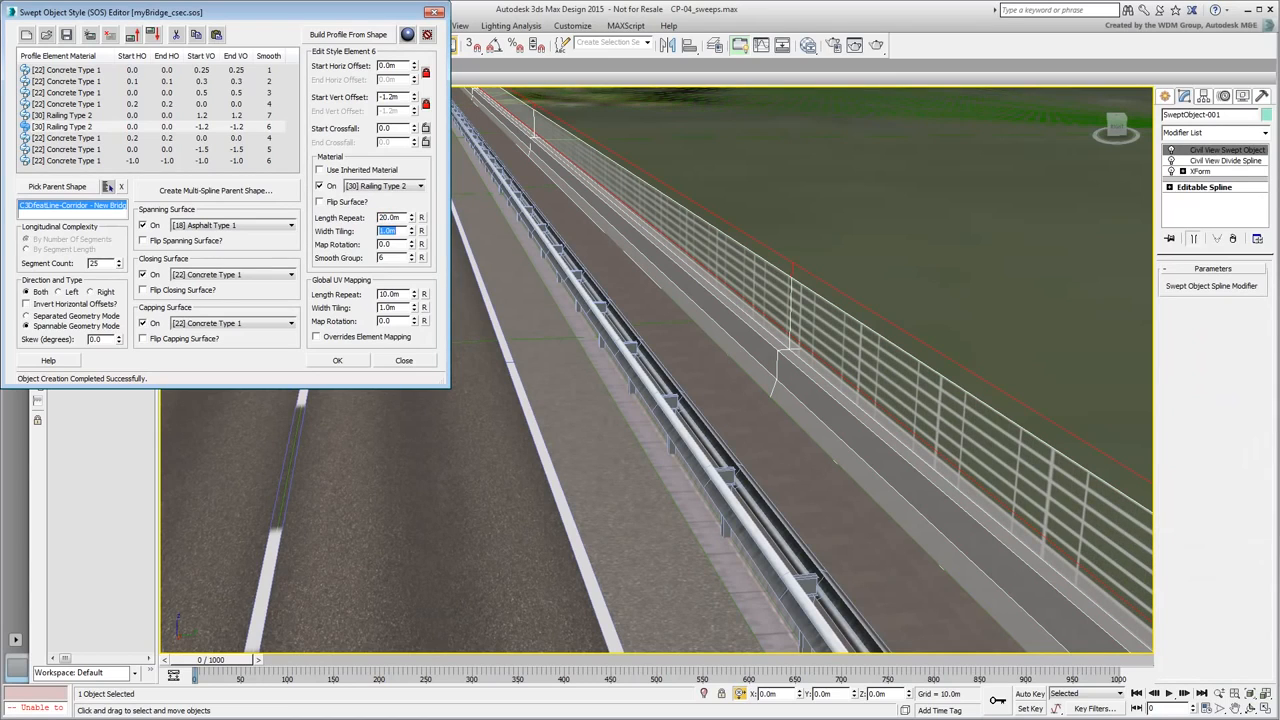
Set the first railing element's material length repeat to 20 m and its width tiling to 2 m.
{"action": "left_click", "coordinate": [69, 114]}
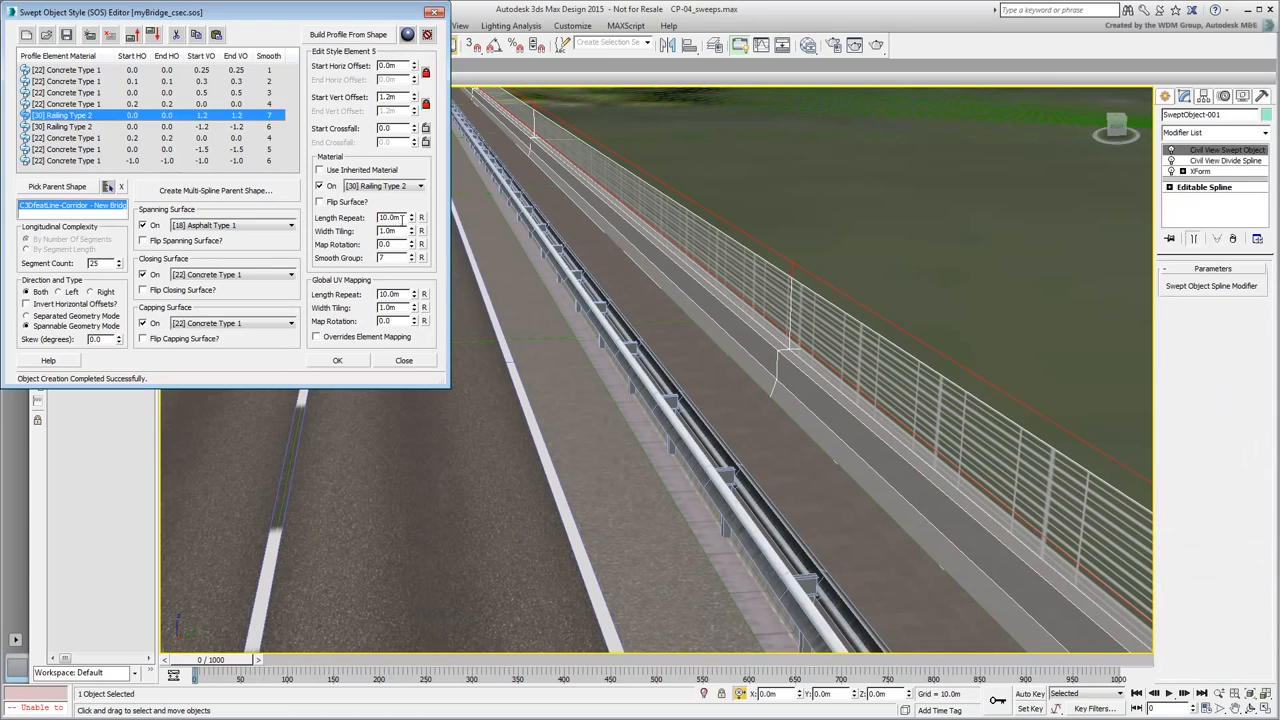
{"action": "double_click", "coordinate": [401, 218]}
{"action": "type", "text": "20"}
{"action": "key", "text": "Tab"}
{"action": "type", "text": "20"}
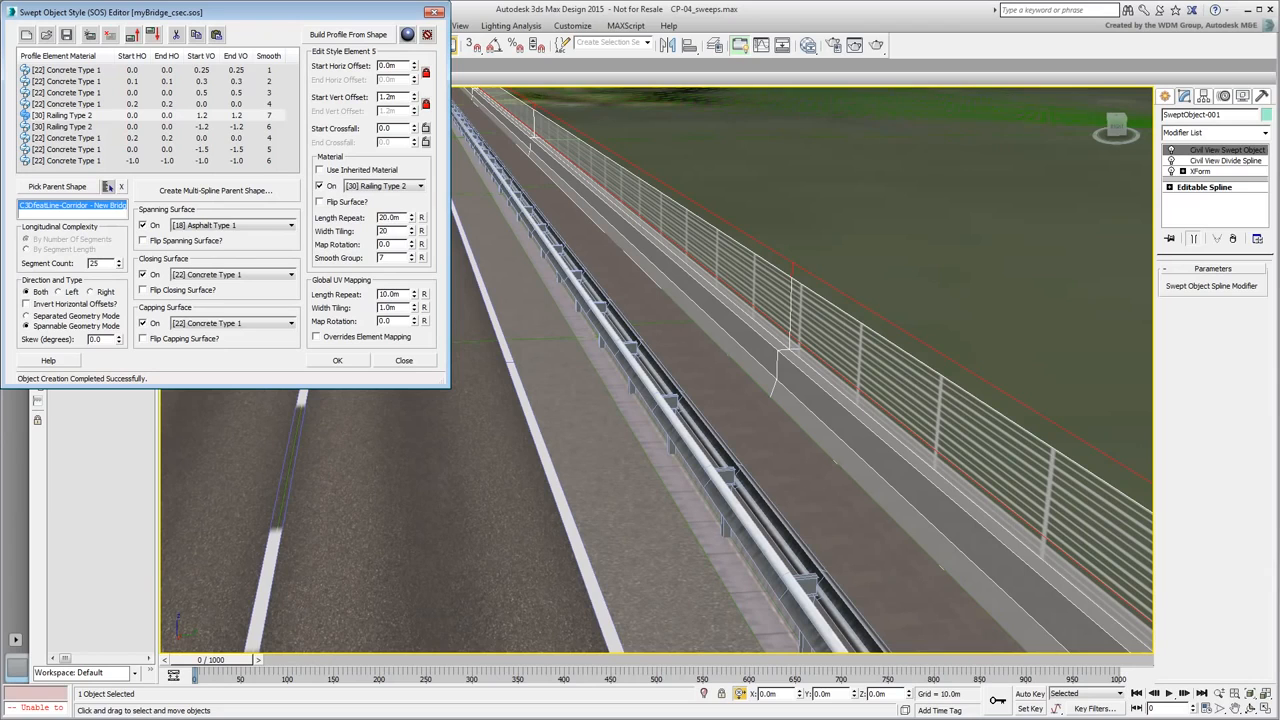
{"action": "key", "text": "Return"}
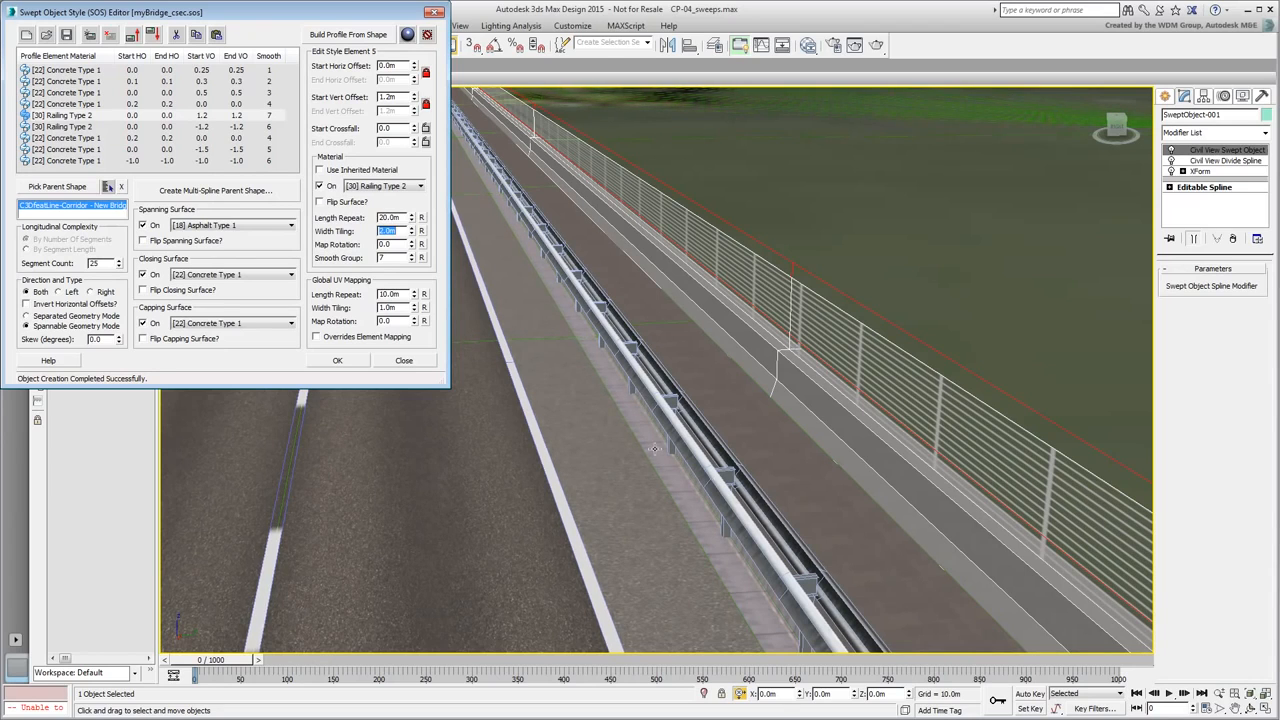
{"action": "middle_click_drag", "start_coordinate": [655, 449], "coordinate": [690, 462], "text": "alt"}
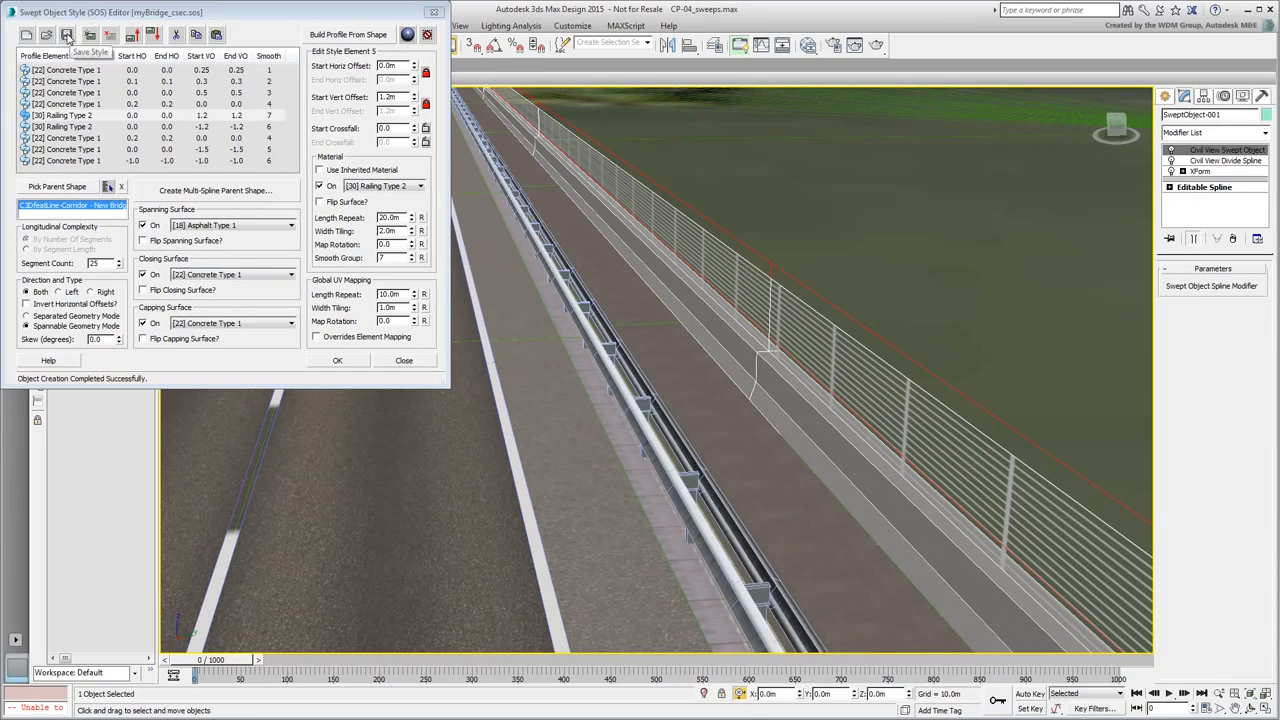
Open the Save Style dialog for the current swept object style and cancel it without saving.
{"action": "left_click", "coordinate": [67, 36]}
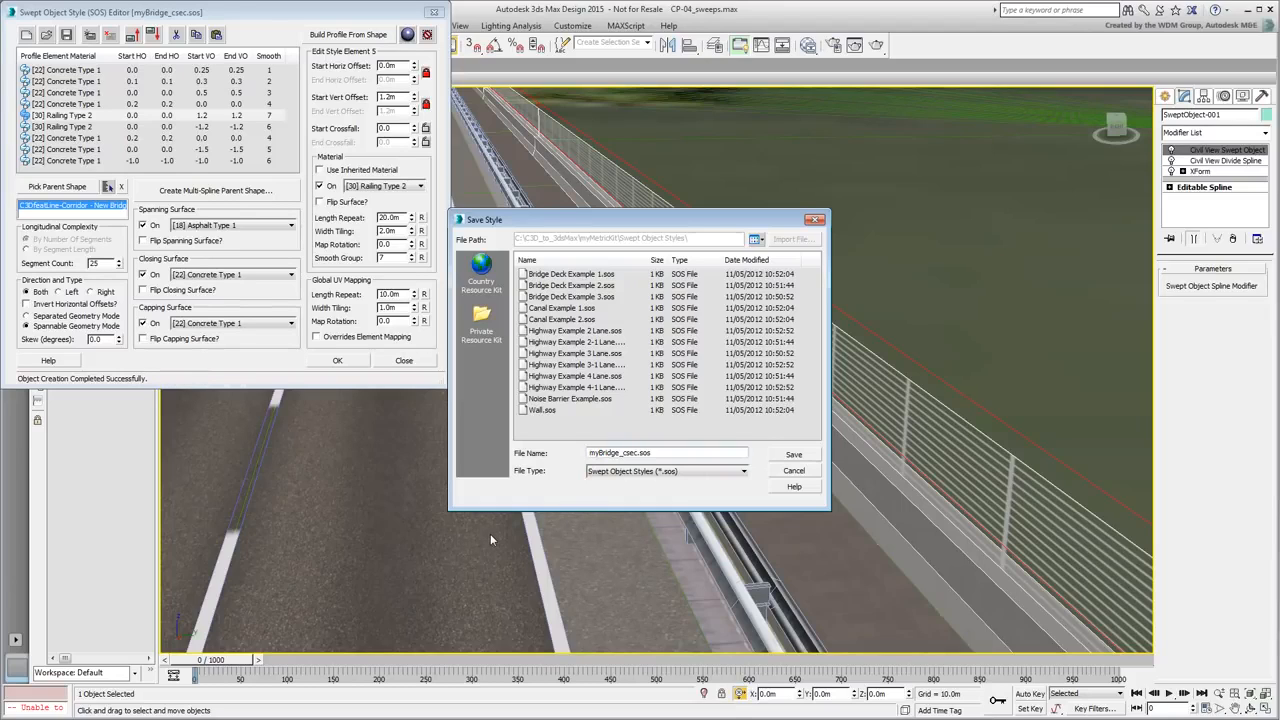
{"action": "left_click", "coordinate": [794, 472]}
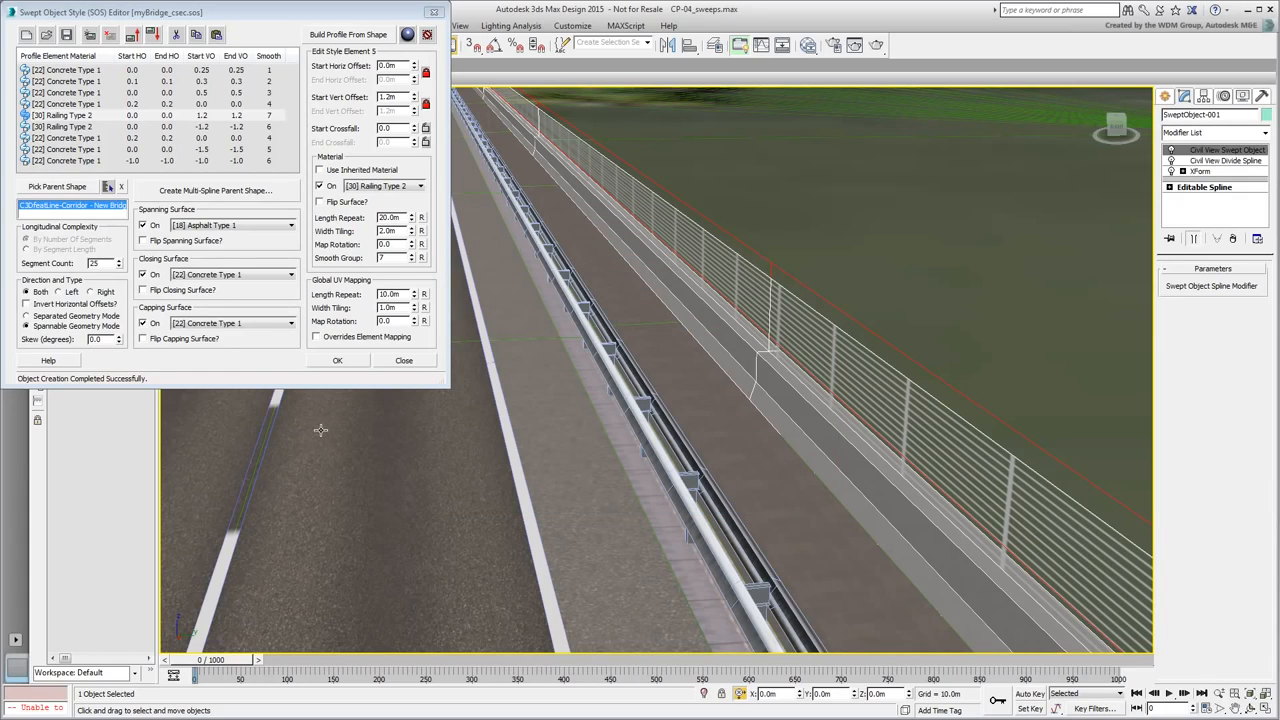
Without saving the current style, import the myBridge_csec.sos style from the C3D_to_3dsMax folder into the private resource kit.
{"action": "left_click", "coordinate": [46, 35]}
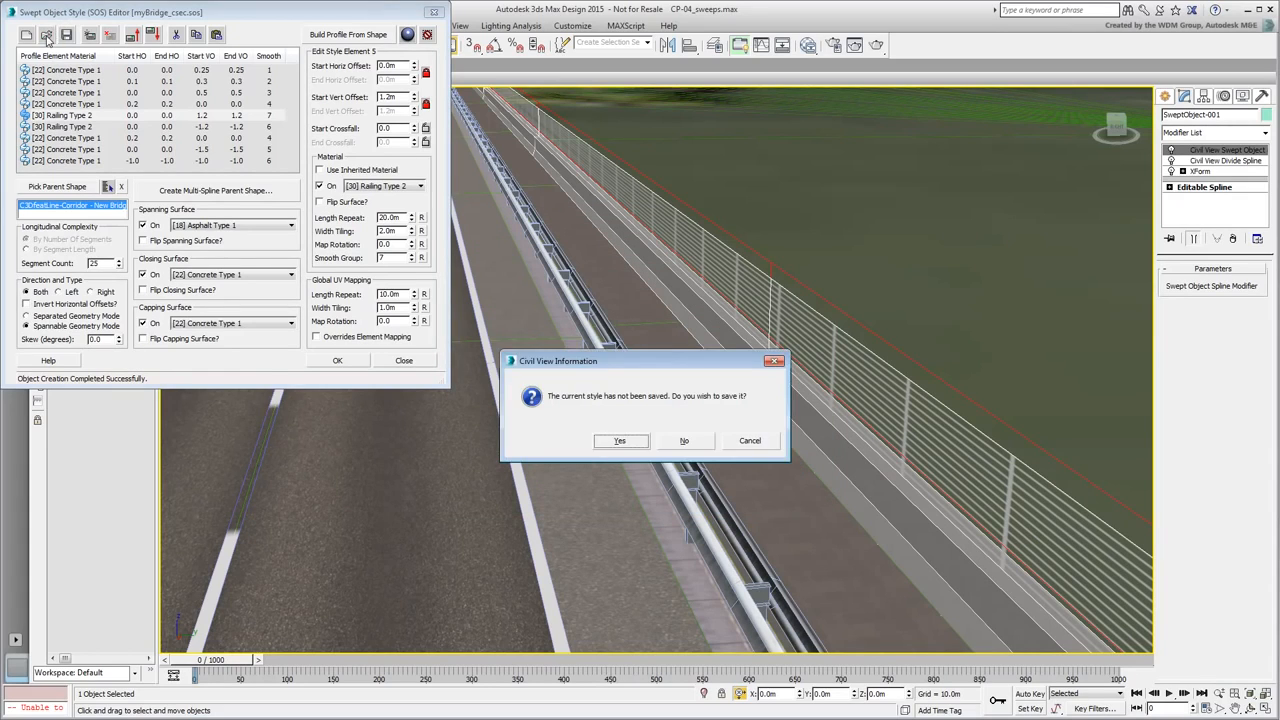
{"action": "left_click", "coordinate": [686, 442]}
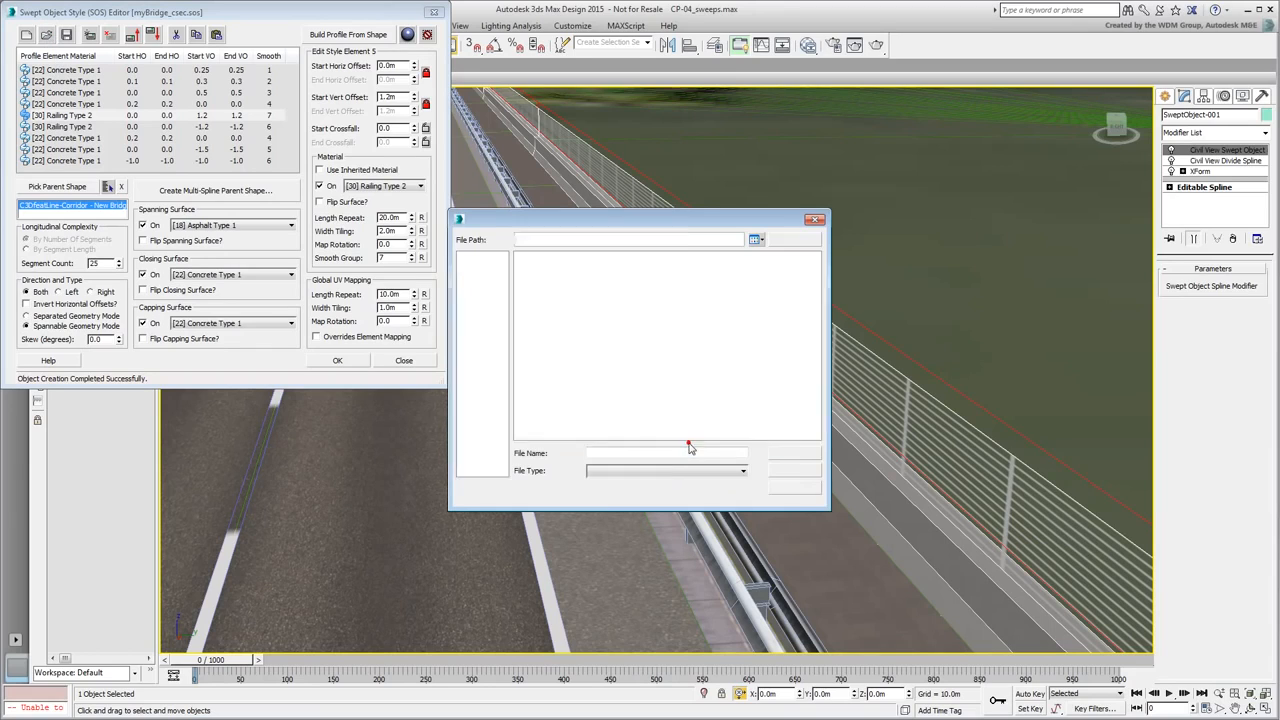
{"action": "left_click", "coordinate": [482, 336]}
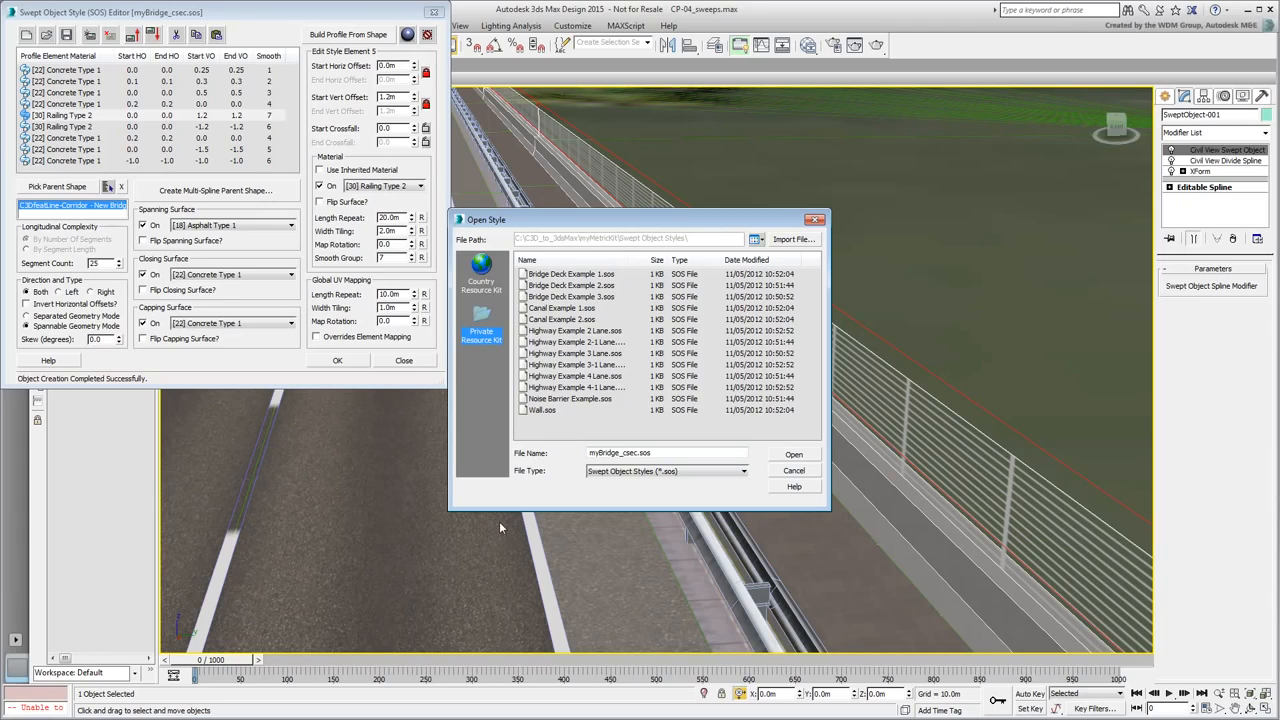
{"action": "left_click", "coordinate": [793, 240]}
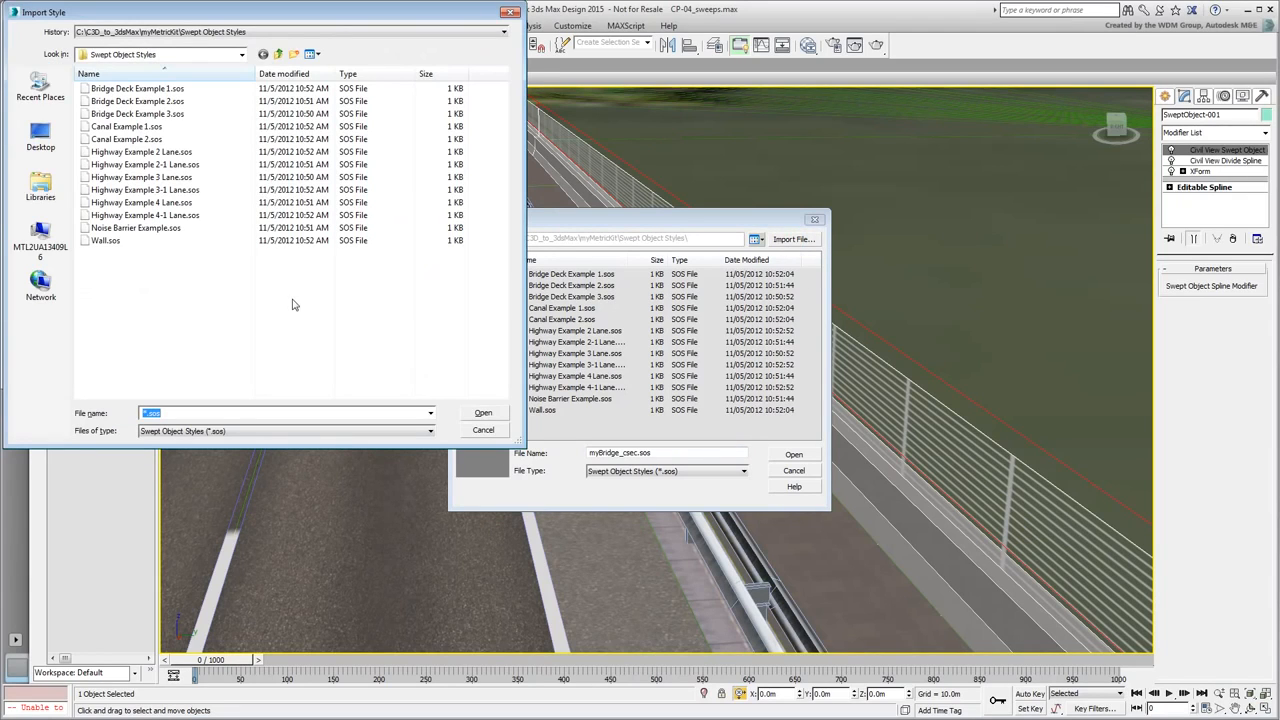
{"action": "left_click", "coordinate": [240, 62]}
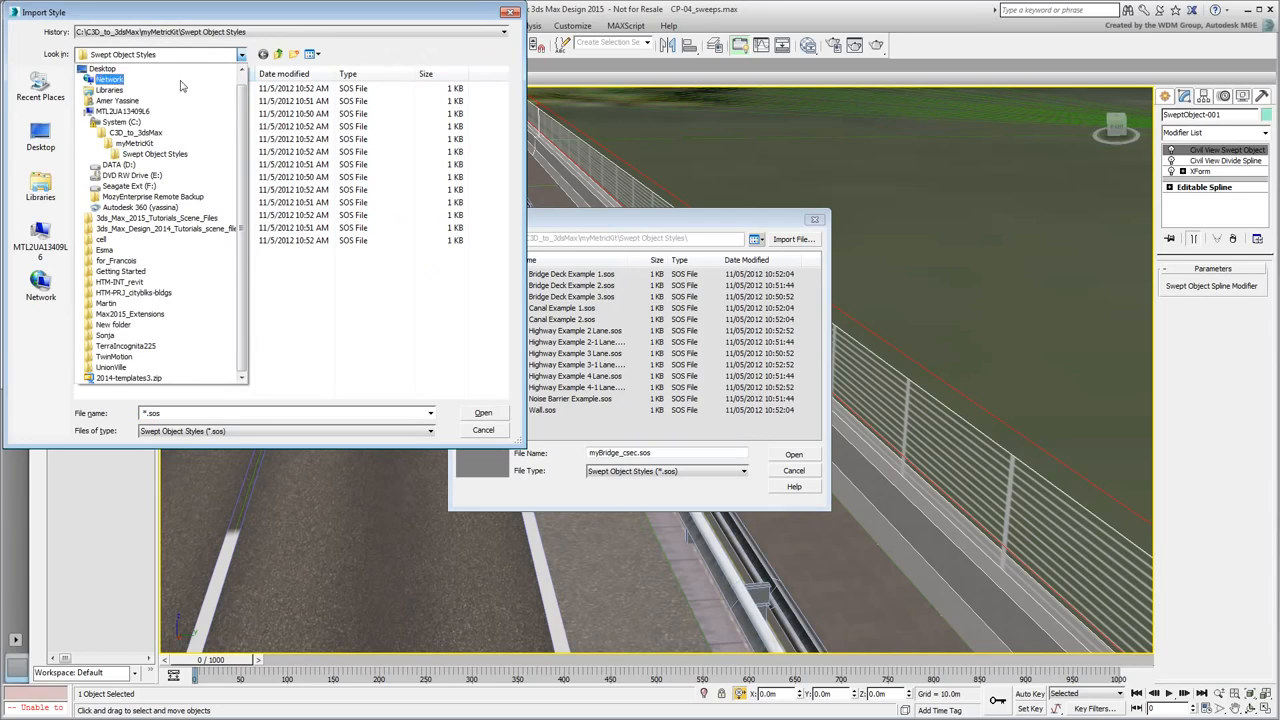
{"action": "left_click", "coordinate": [150, 133]}
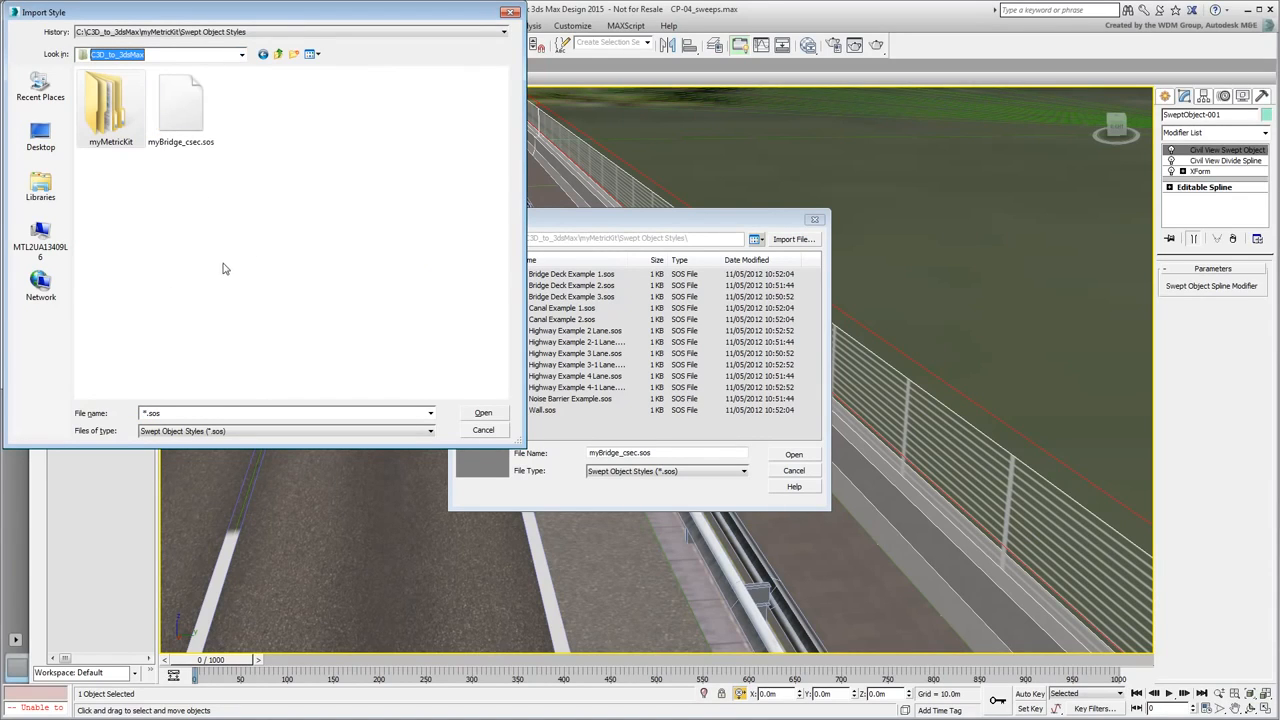
{"action": "left_click", "coordinate": [181, 108]}
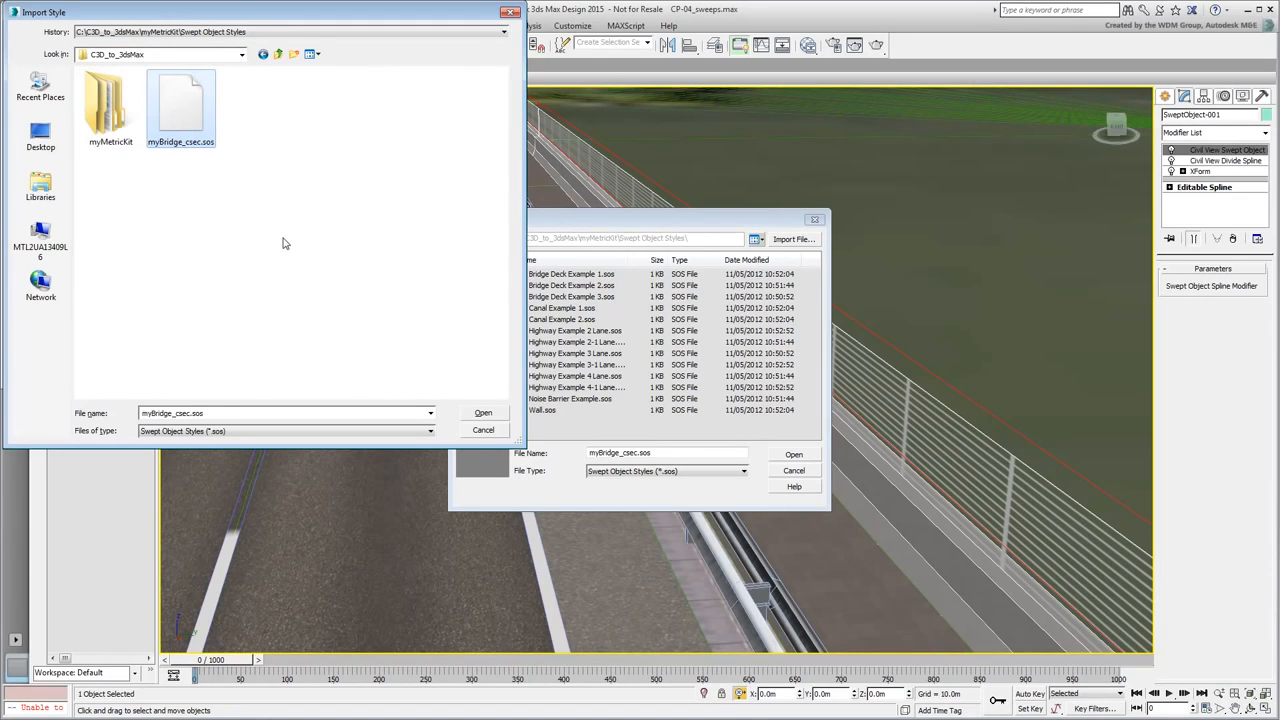
{"action": "left_click", "coordinate": [483, 413]}
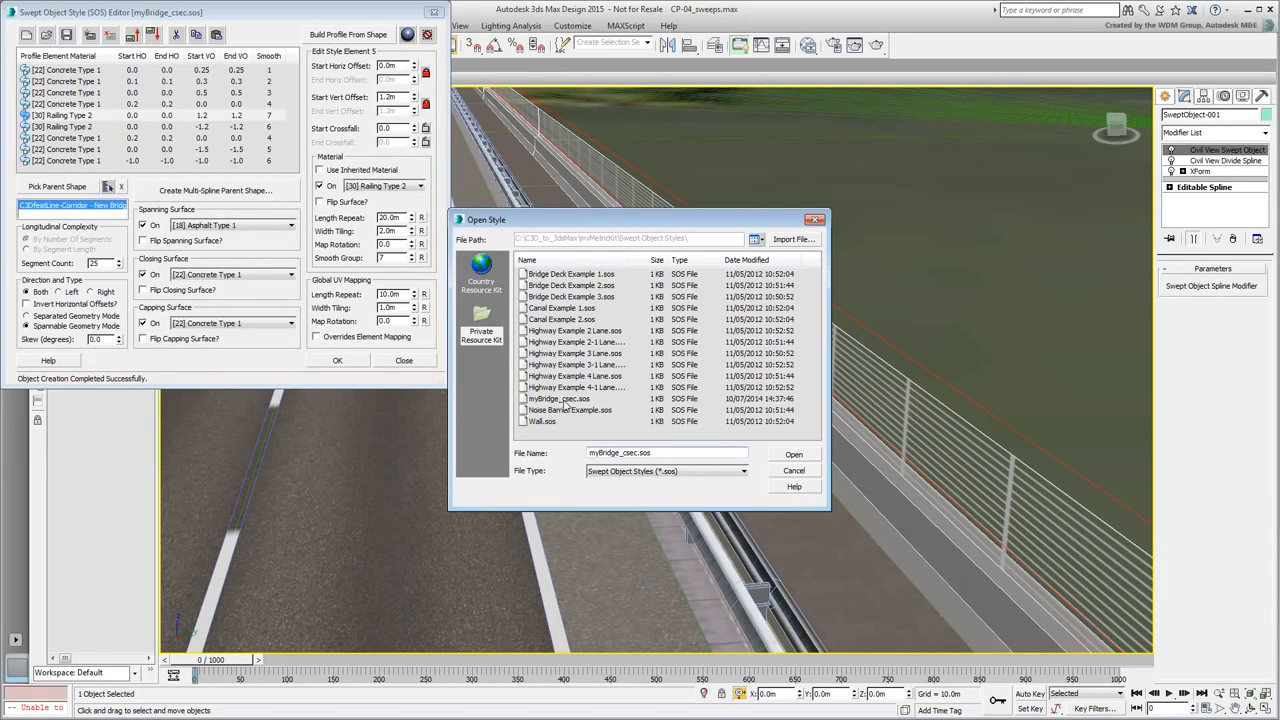
Load the imported myBridge_csec.sos style onto the bridge barrier's swept object.
{"action": "left_click", "coordinate": [566, 401]}
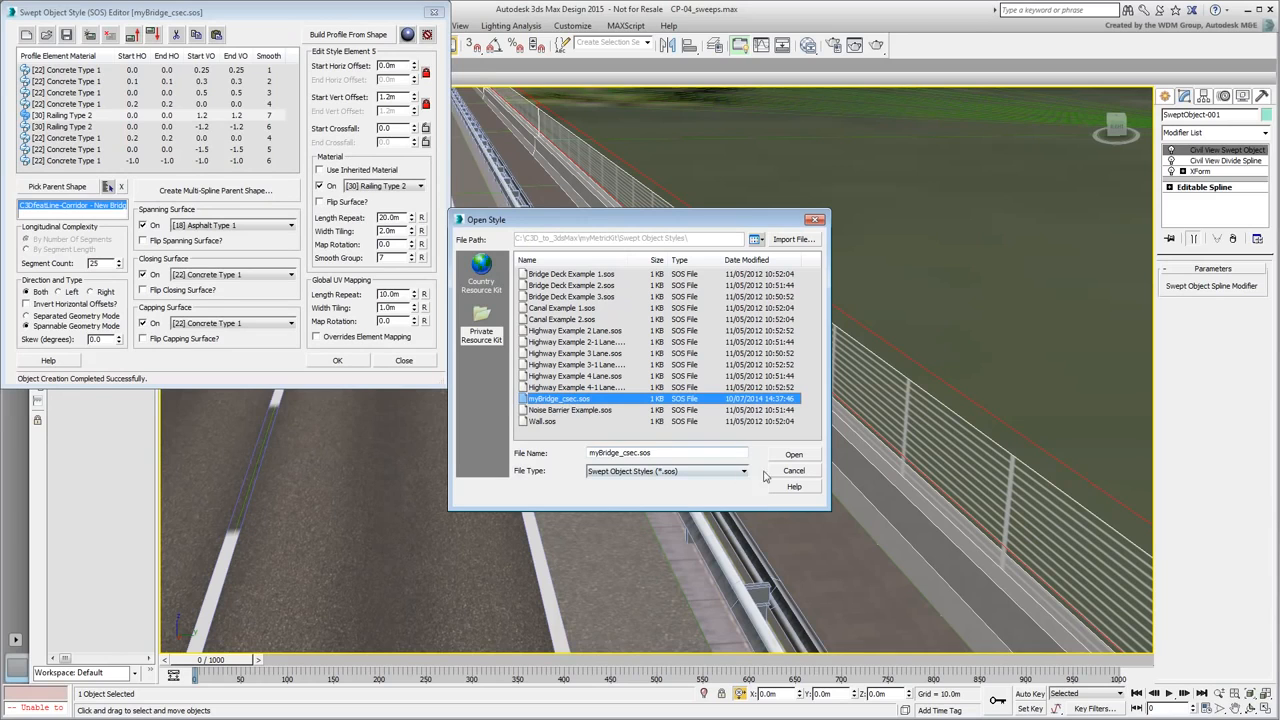
{"action": "left_click", "coordinate": [793, 455]}
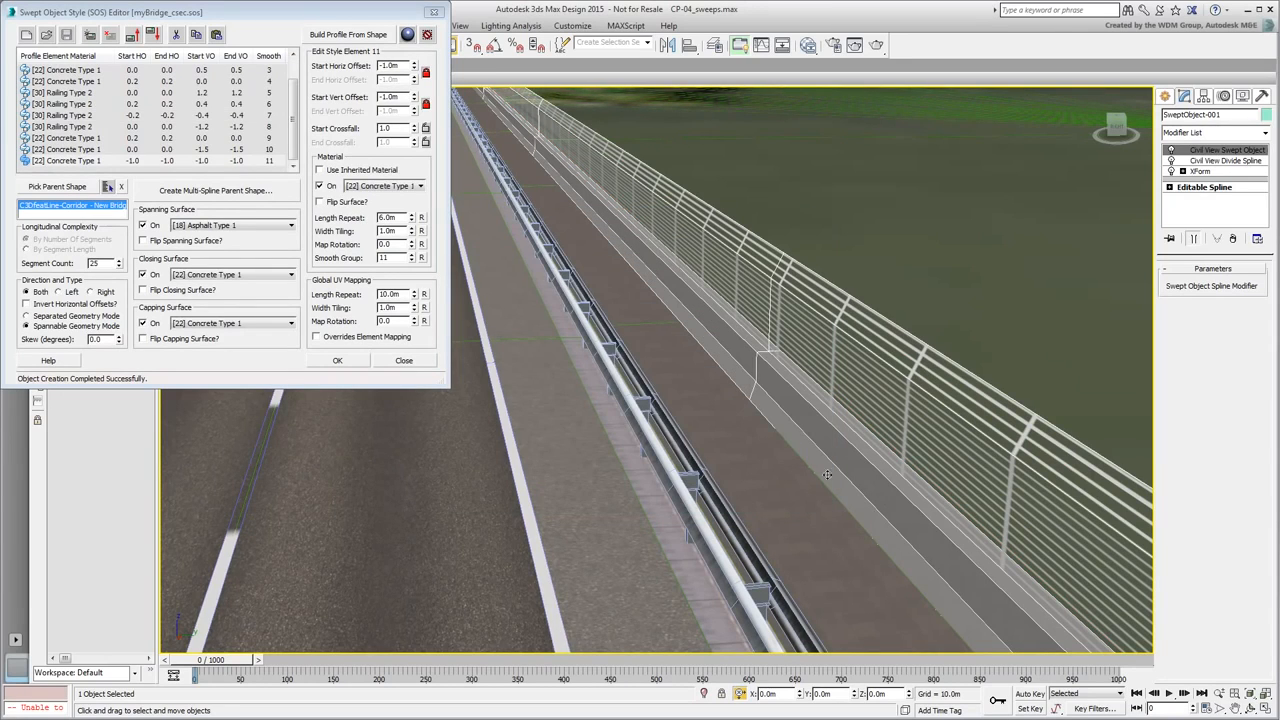
{"action": "scroll", "coordinate": [790, 475], "scroll_direction": "up", "scroll_amount": 3}
{"action": "scroll", "coordinate": [790, 475], "scroll_direction": "down", "scroll_amount": 3}
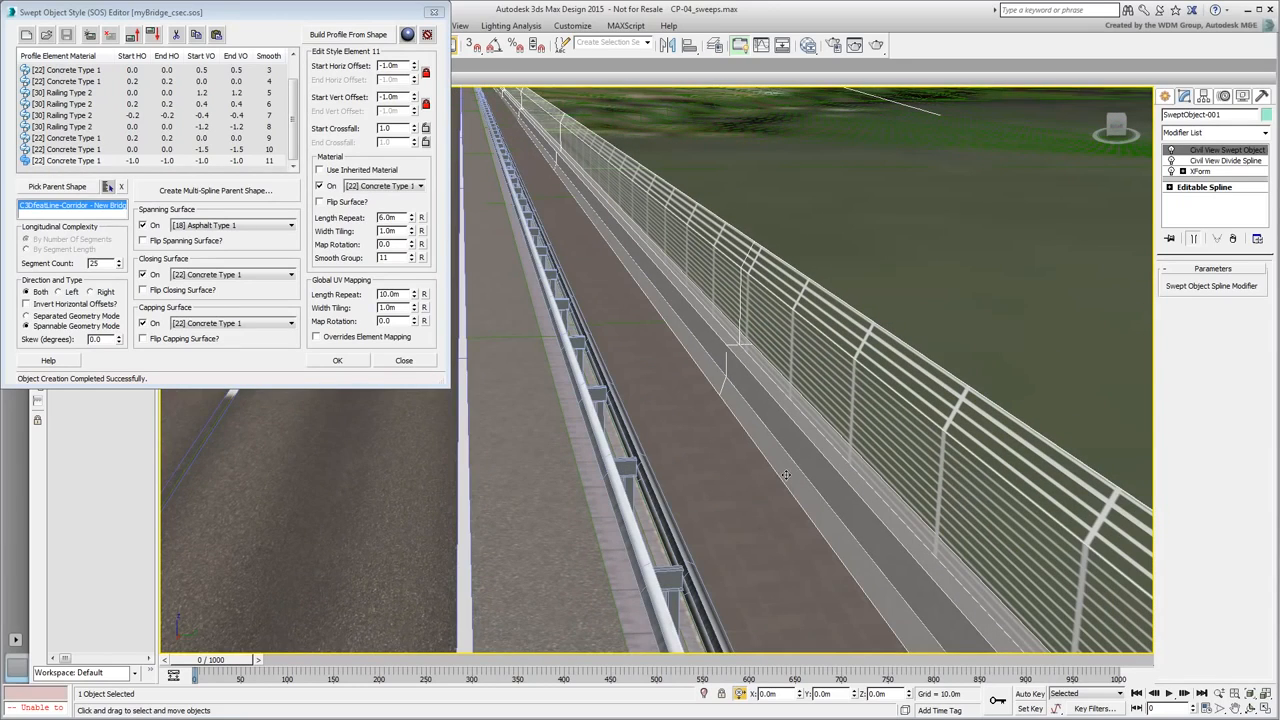
Examine the style's four Railing Type 2 elements one by one, and close the Swept Object Style Editor without saving the style.
{"action": "left_click", "coordinate": [88, 137]}
{"action": "left_click", "coordinate": [86, 92]}
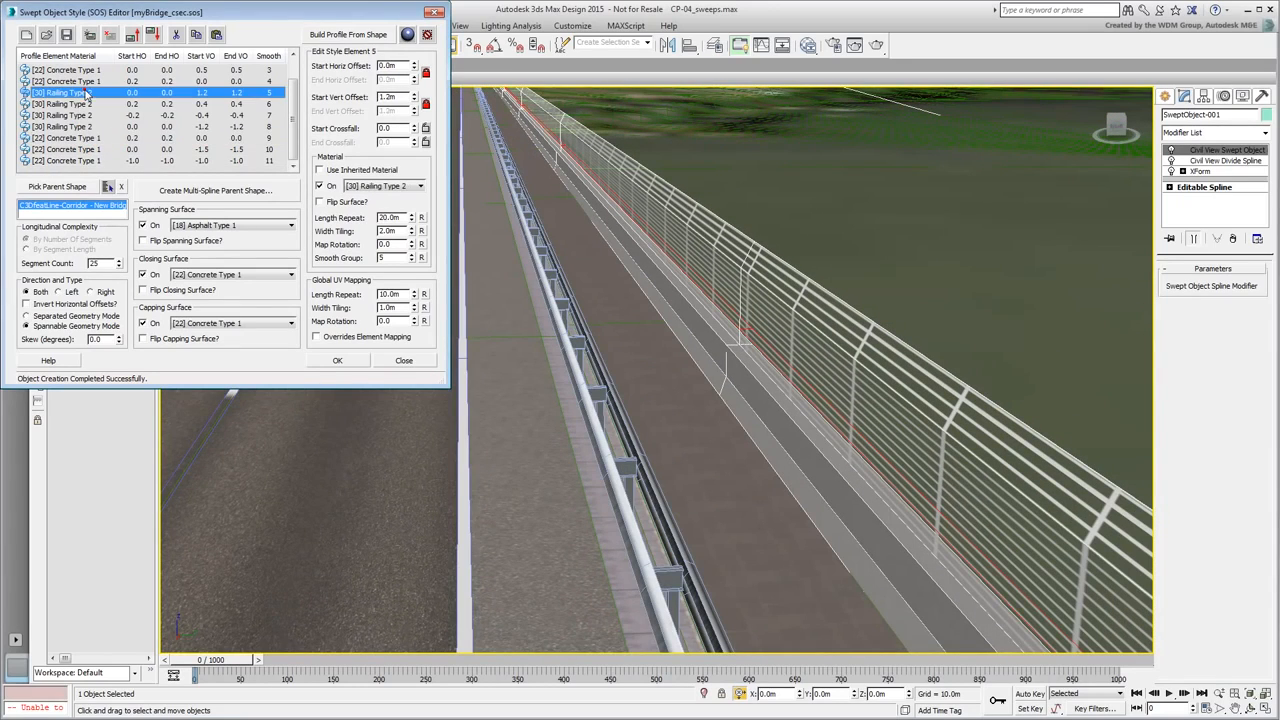
{"action": "left_click", "coordinate": [88, 104]}
{"action": "left_click", "coordinate": [88, 117]}
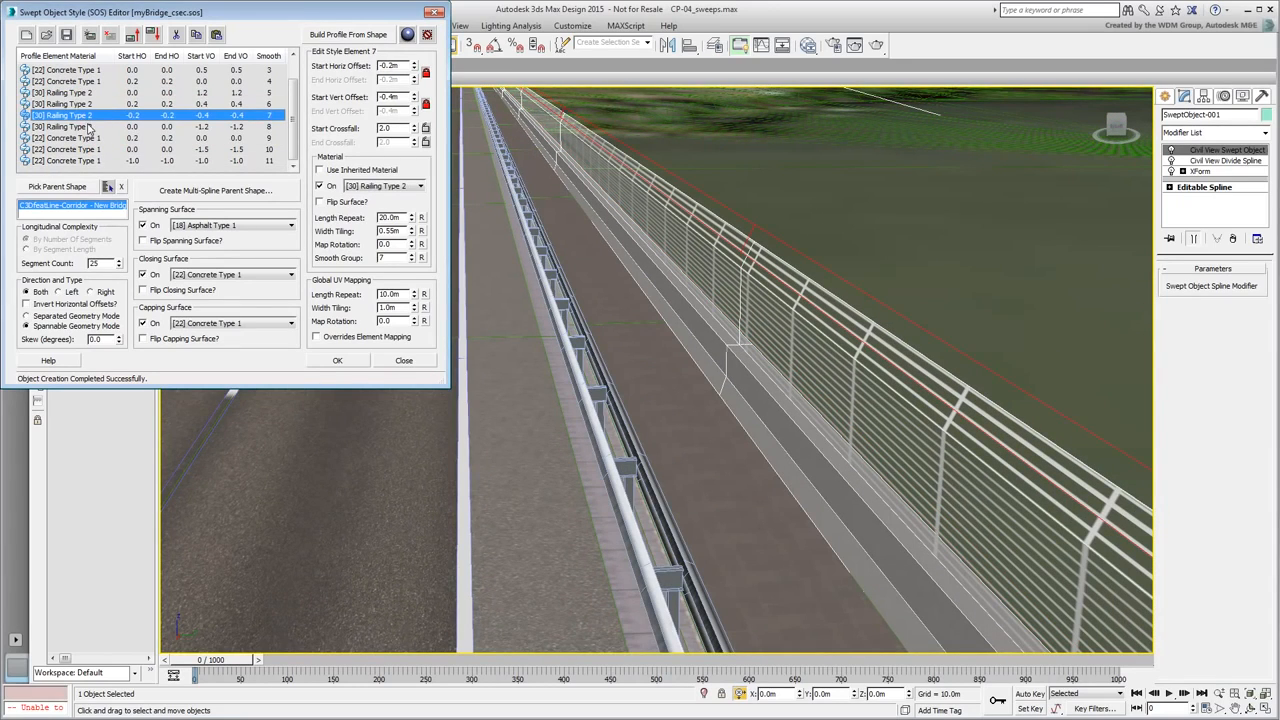
{"action": "left_click", "coordinate": [88, 127]}
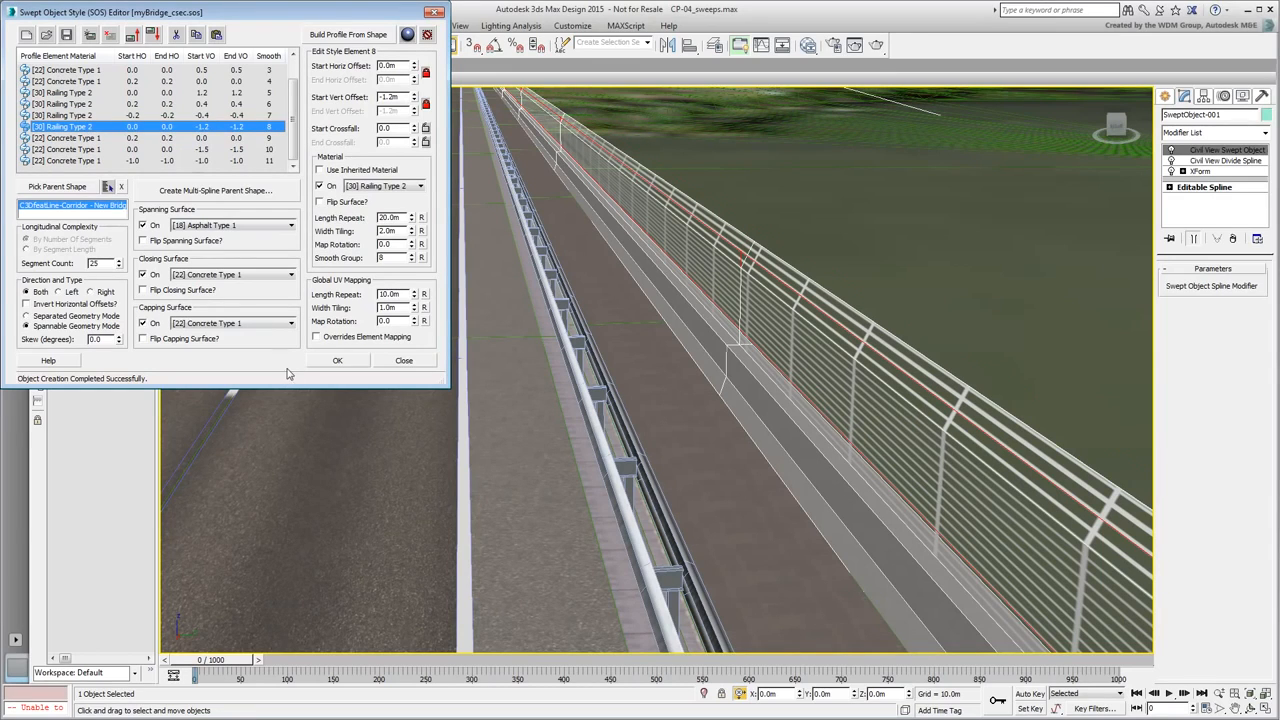
{"action": "left_click", "coordinate": [404, 362]}
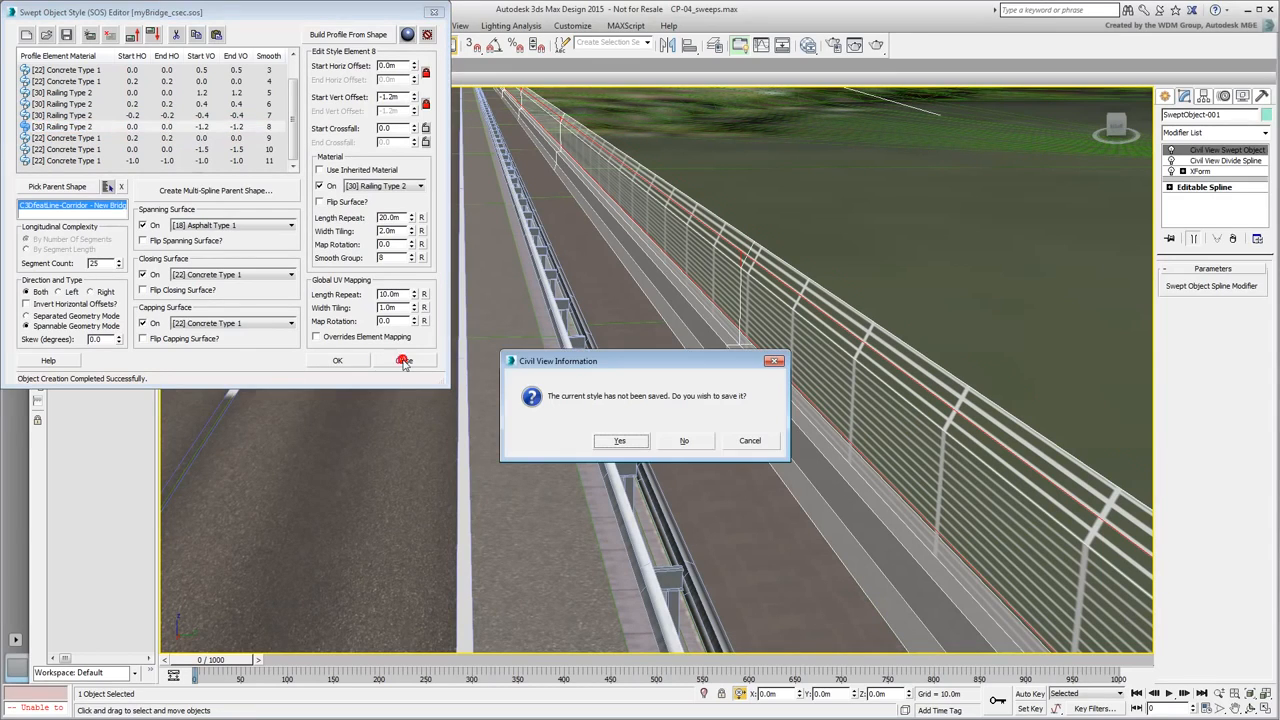
{"action": "left_click", "coordinate": [680, 443]}
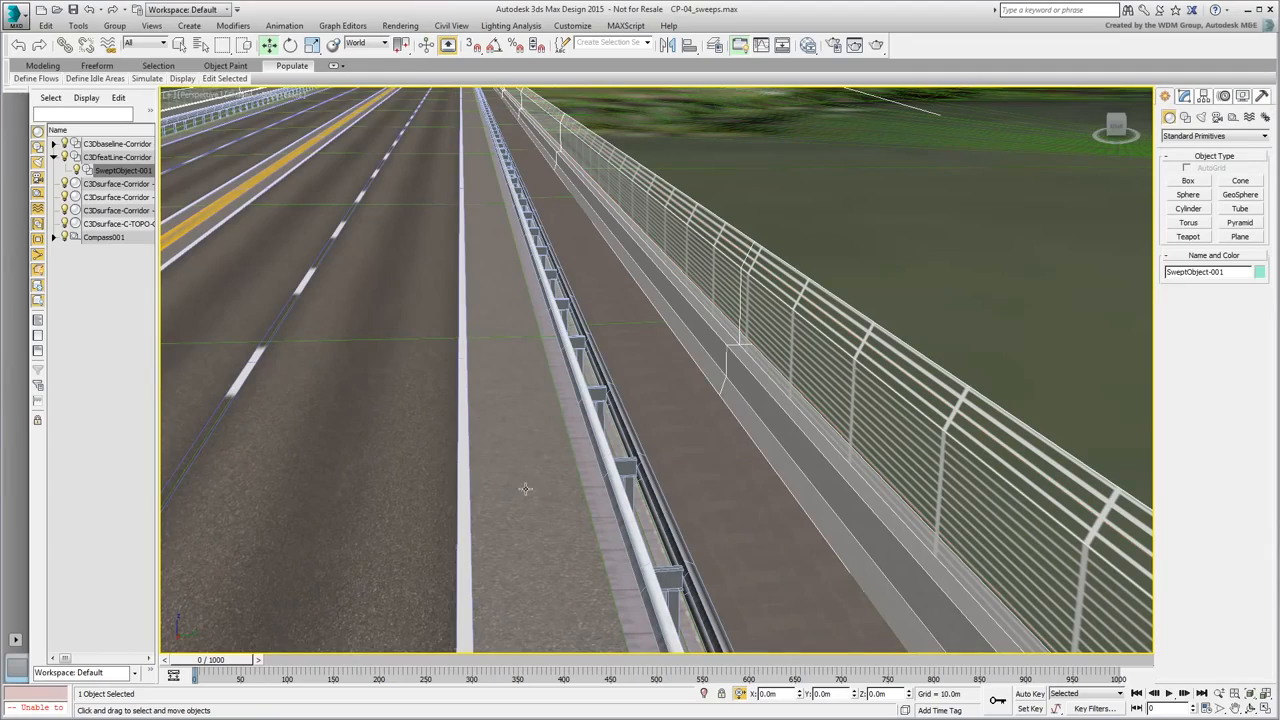
Frame the selected barrier to show the whole bridge and turn off edged faces in the perspective viewport.
{"action": "key", "text": "z"}
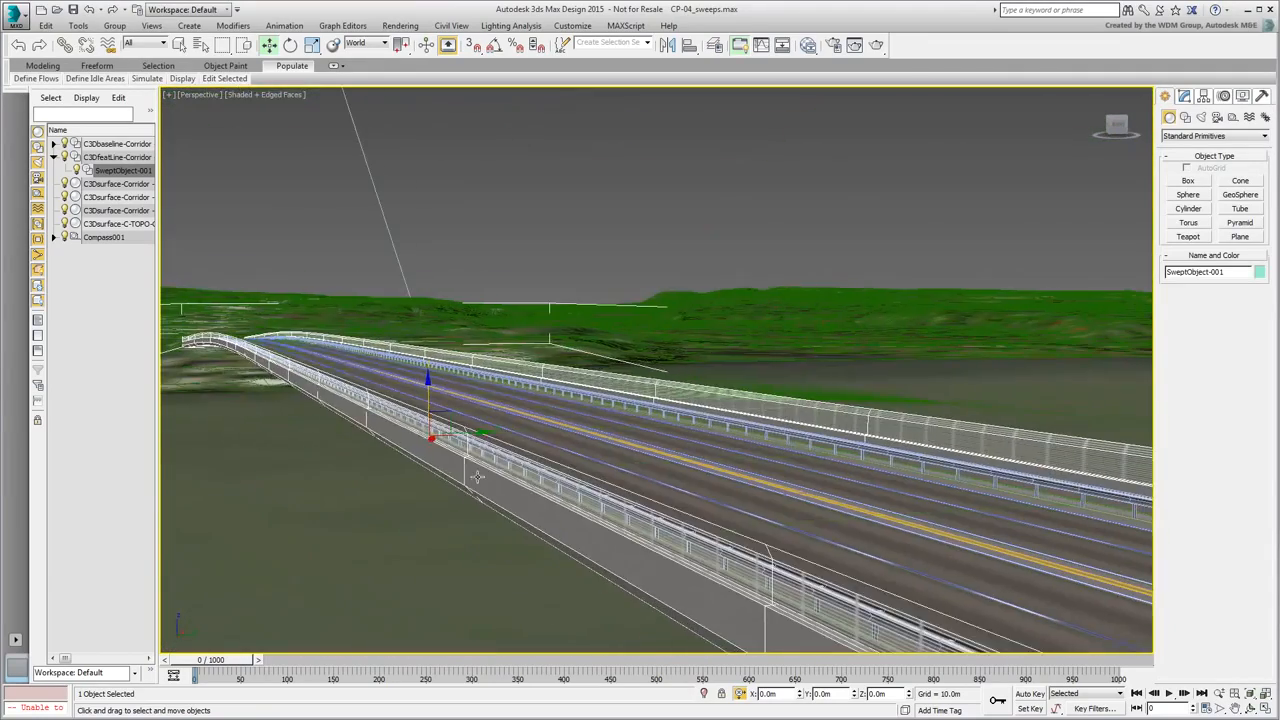
{"action": "mouse_move", "coordinate": [477, 477]}
{"action": "middle_mouse_down", "text": "alt"}
{"action": "mouse_move", "coordinate": [491, 526]}
{"action": "mouse_move", "coordinate": [500, 460]}
{"action": "mouse_move", "coordinate": [557, 471]}
{"action": "mouse_move", "coordinate": [560, 489]}
{"action": "mouse_move", "coordinate": [541, 497]}
{"action": "mouse_move", "coordinate": [566, 491]}
{"action": "mouse_move", "coordinate": [563, 441]}
{"action": "middle_mouse_up", "text": "alt"}
{"action": "key", "text": "F4"}
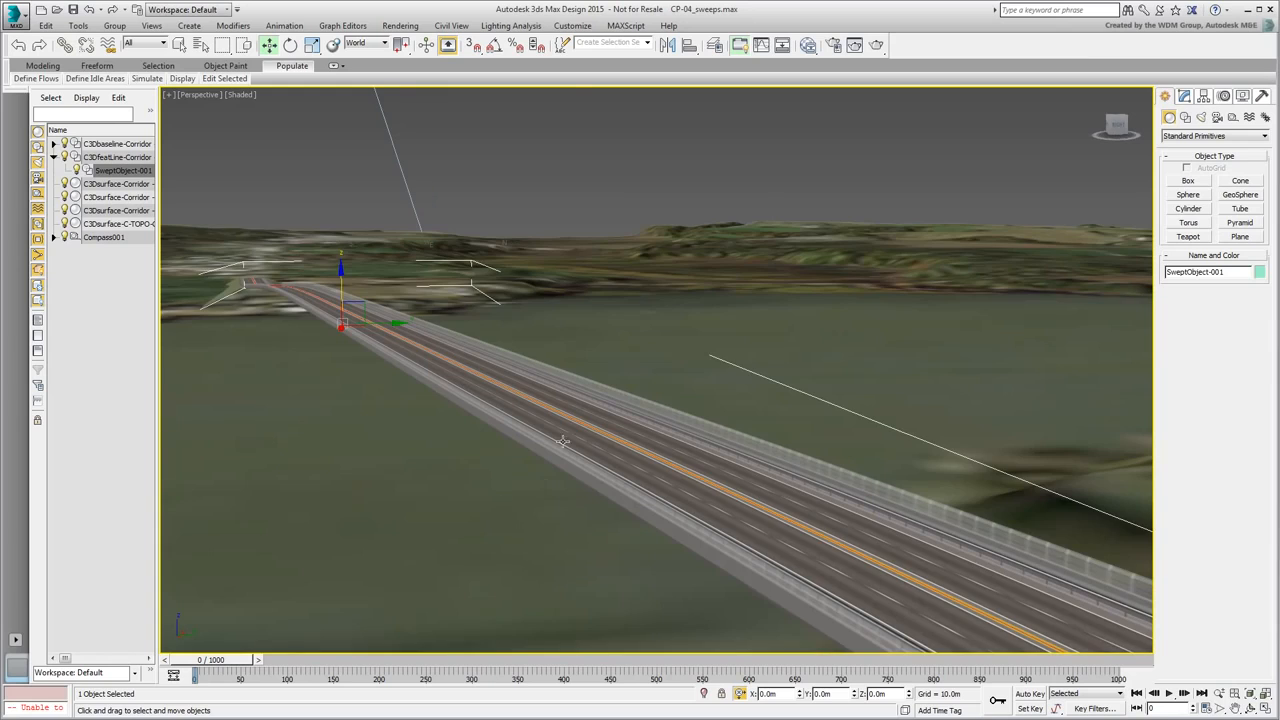
Delete the Sweeps node view in the Slate Material Editor and close the editor.
{"action": "left_click", "coordinate": [808, 45]}
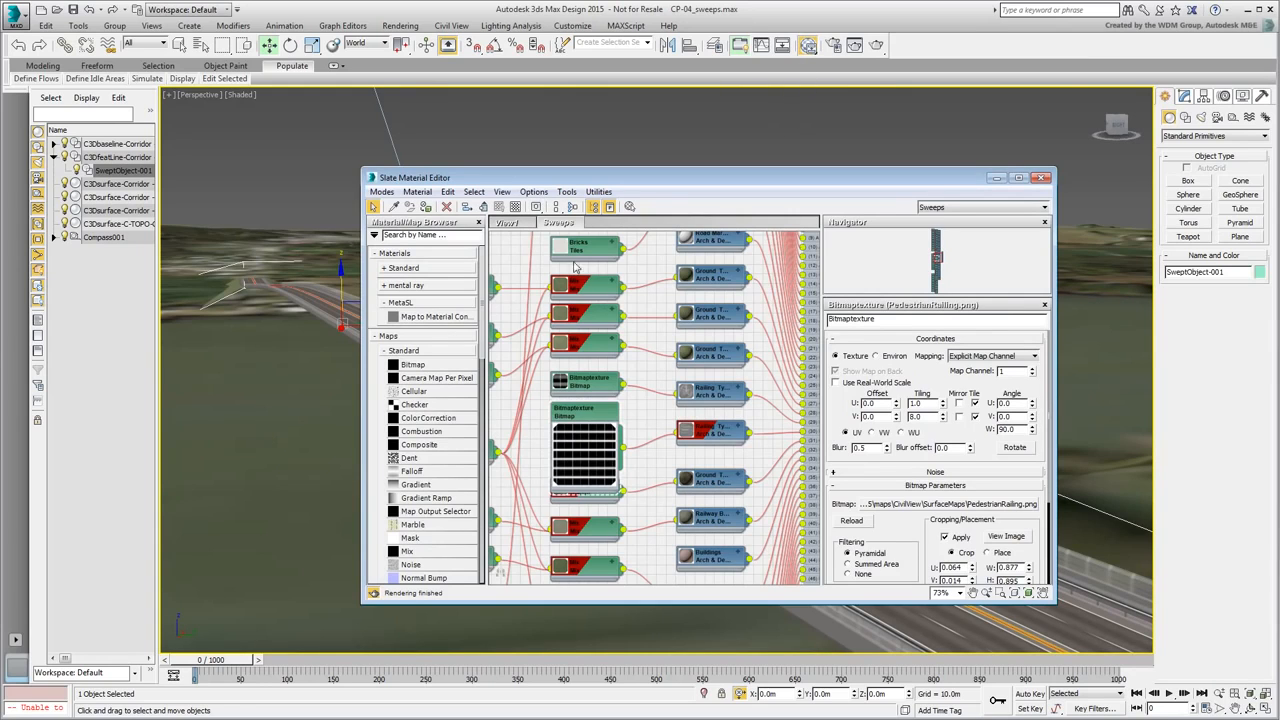
{"action": "scroll", "coordinate": [640, 370], "scroll_direction": "down", "scroll_amount": 4}
{"action": "scroll", "coordinate": [631, 373], "scroll_direction": "down", "scroll_amount": 5}
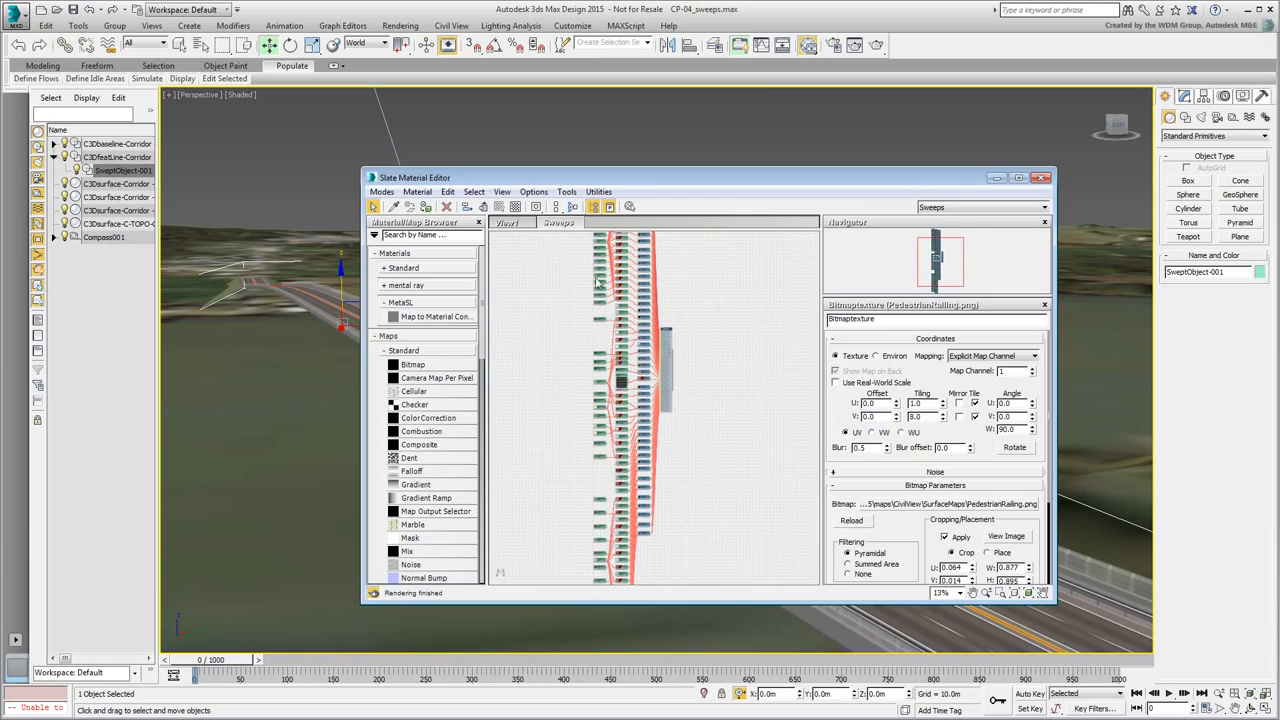
{"action": "right_click", "coordinate": [564, 225]}
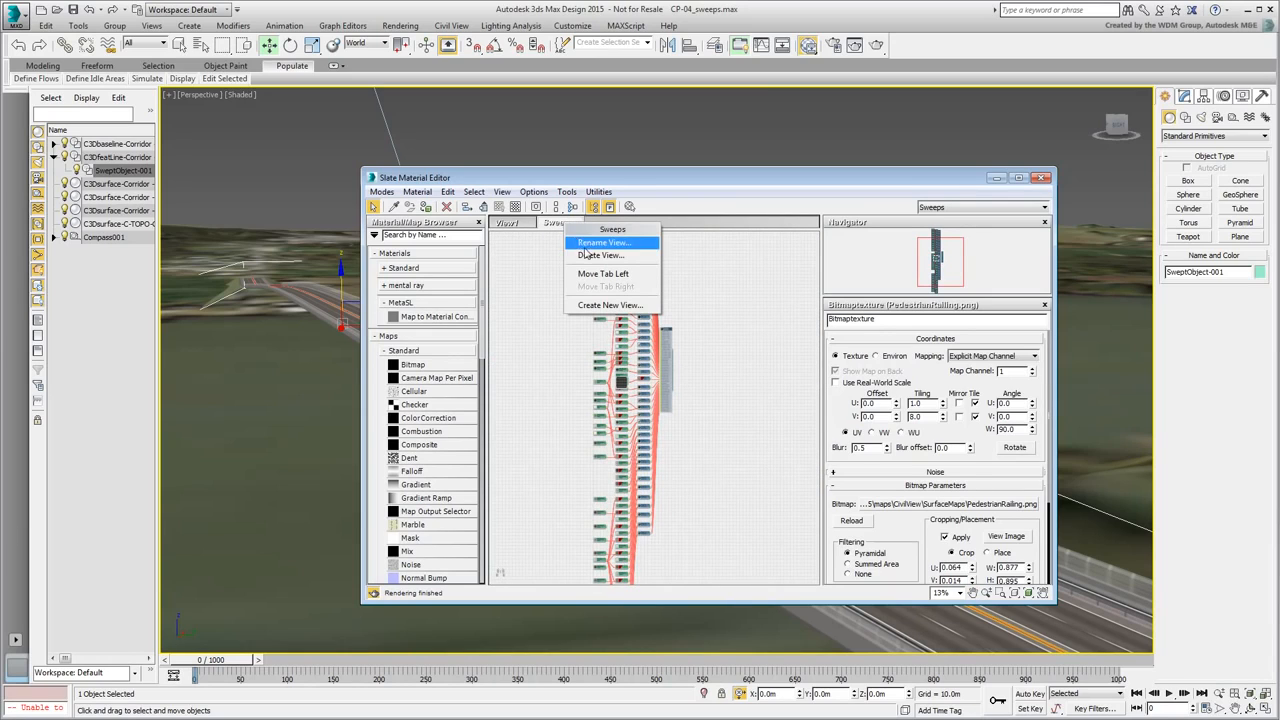
{"action": "left_click", "coordinate": [598, 256]}
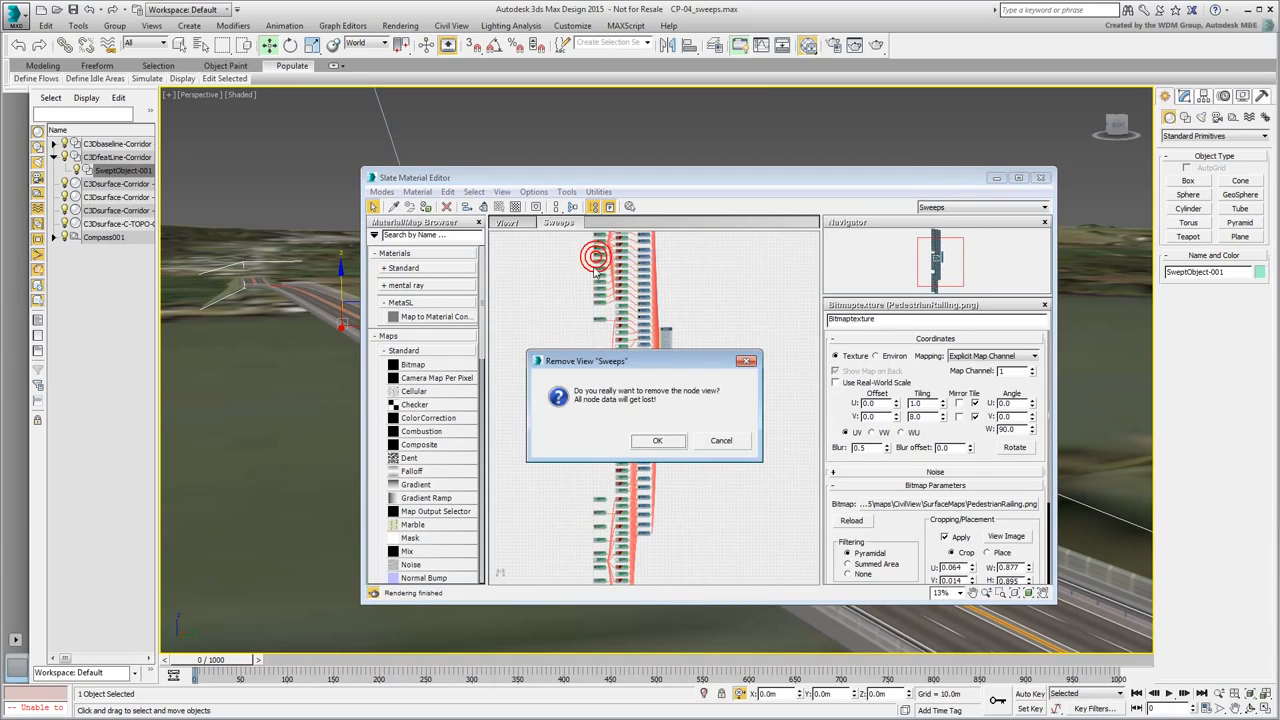
{"action": "left_click", "coordinate": [656, 442]}
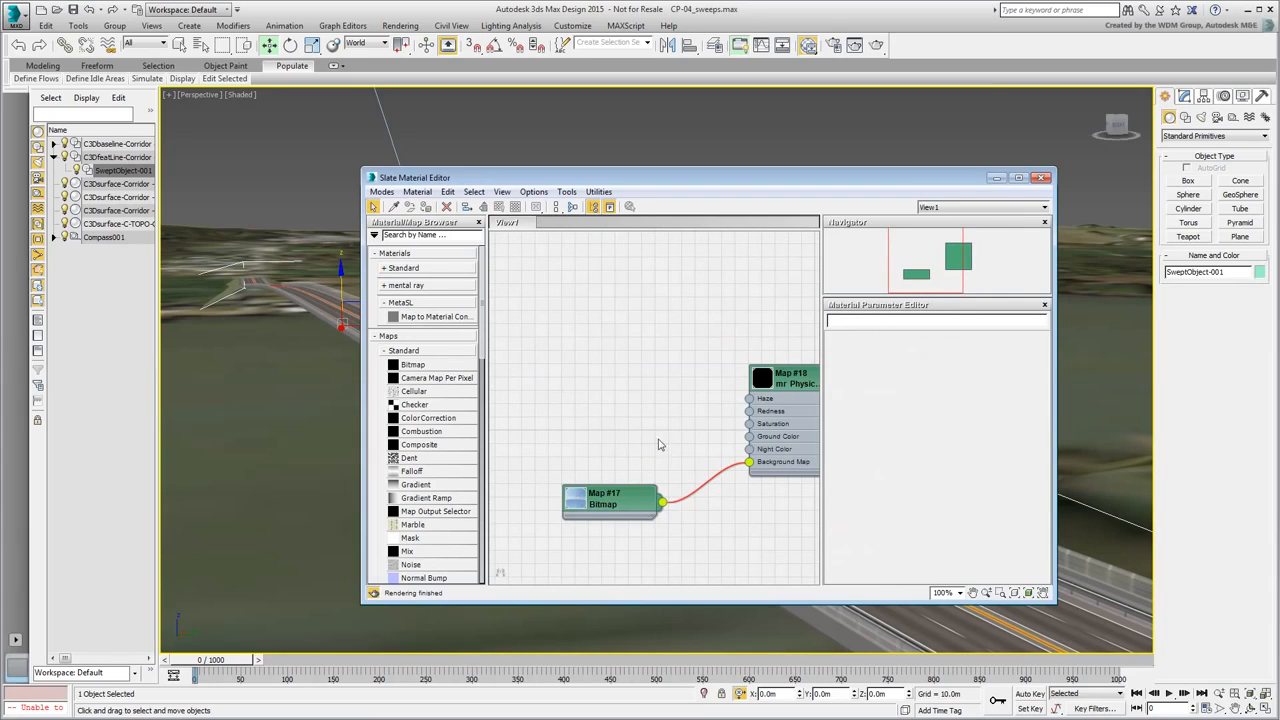
{"action": "left_click", "coordinate": [1042, 178]}
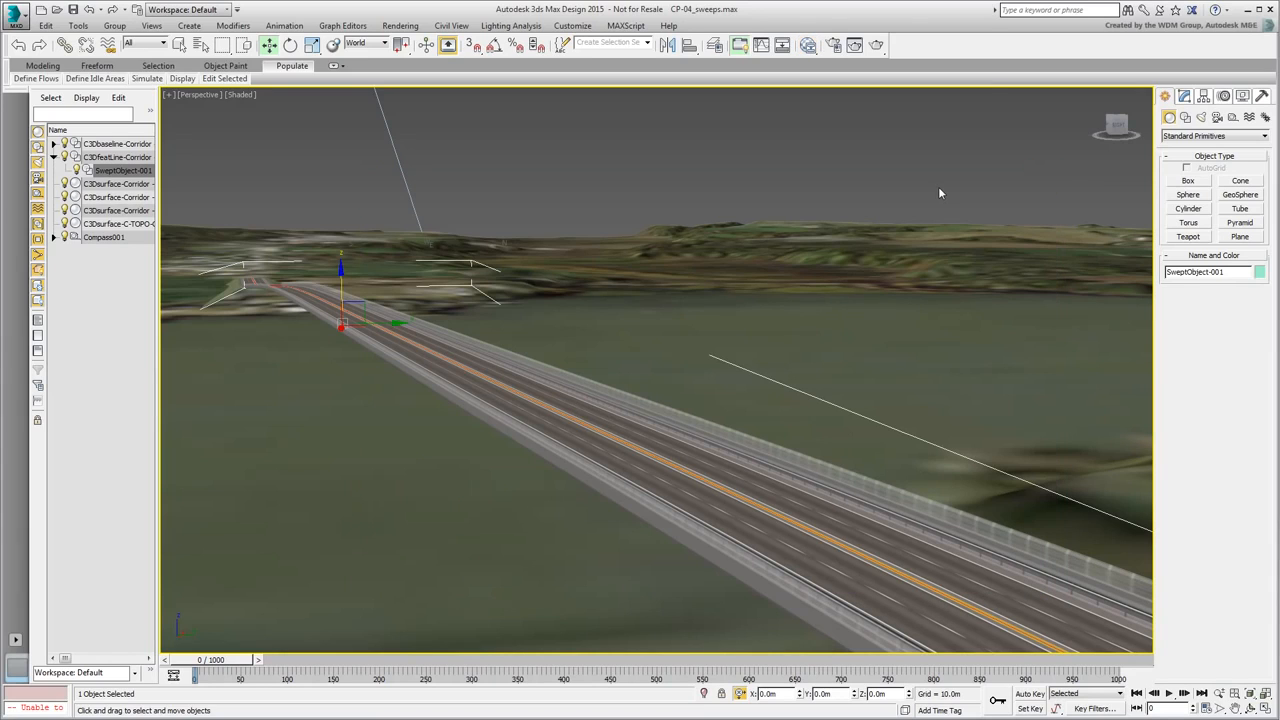